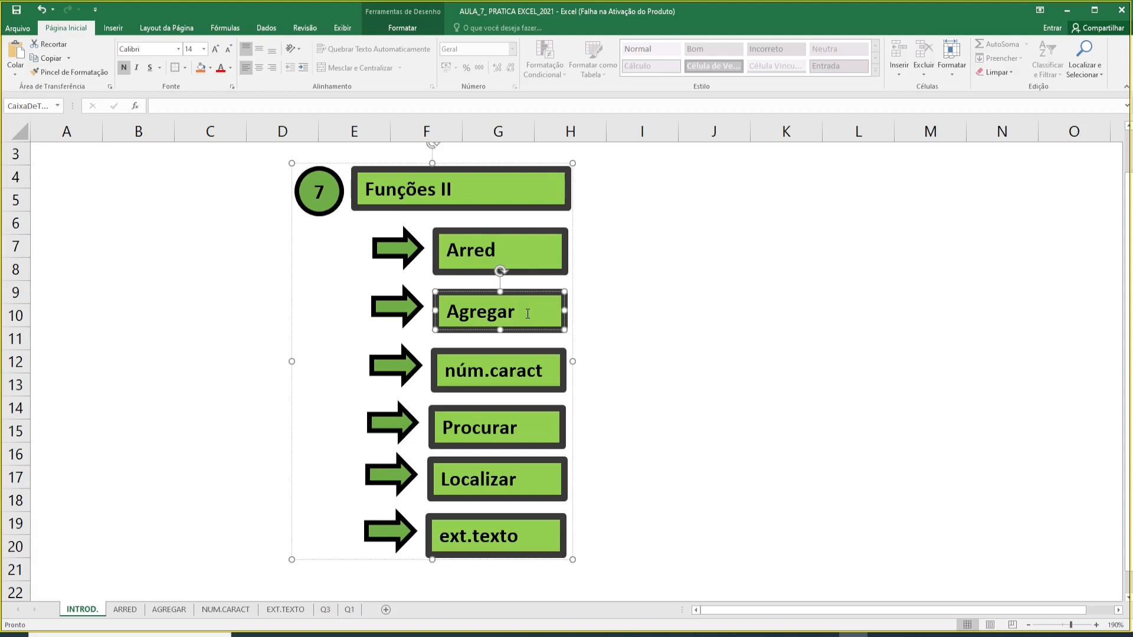
- Go through the functions listed on the INTROD. sheet and open the NUM.CARACT sheet
left_click(535, 369)
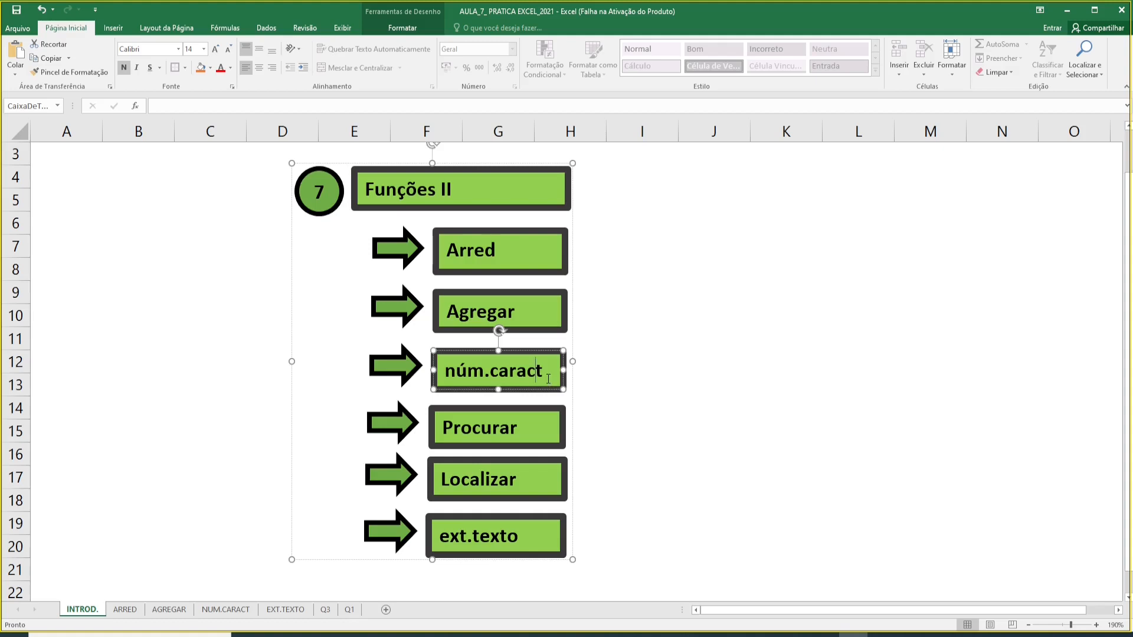
left_click(537, 419)
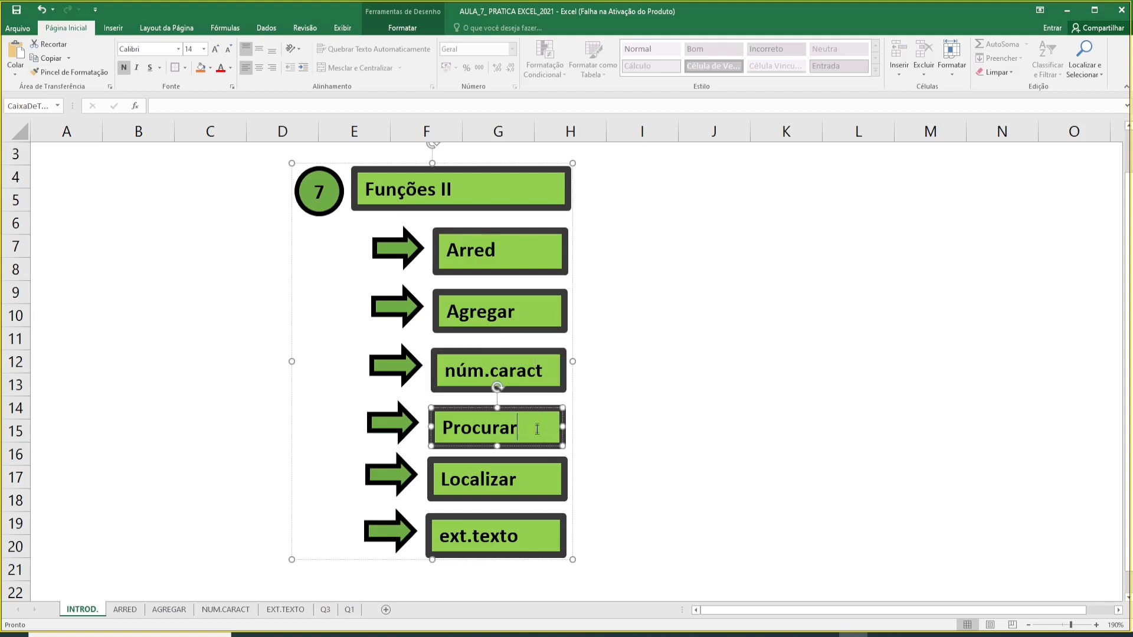
left_click(540, 485)
left_click(542, 535)
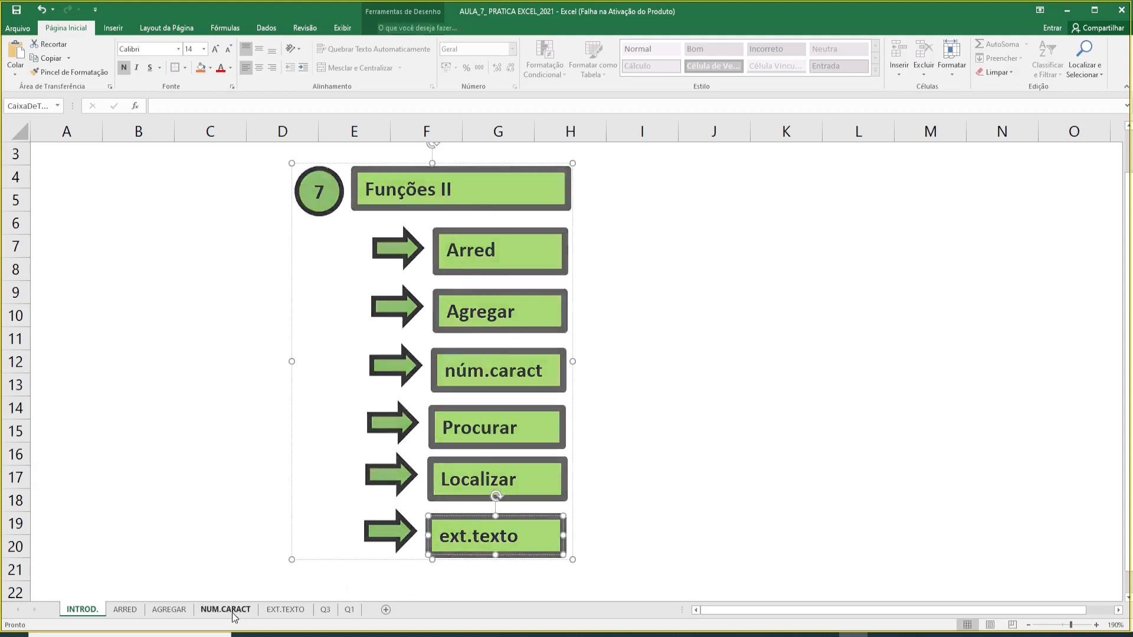
left_click(234, 617)
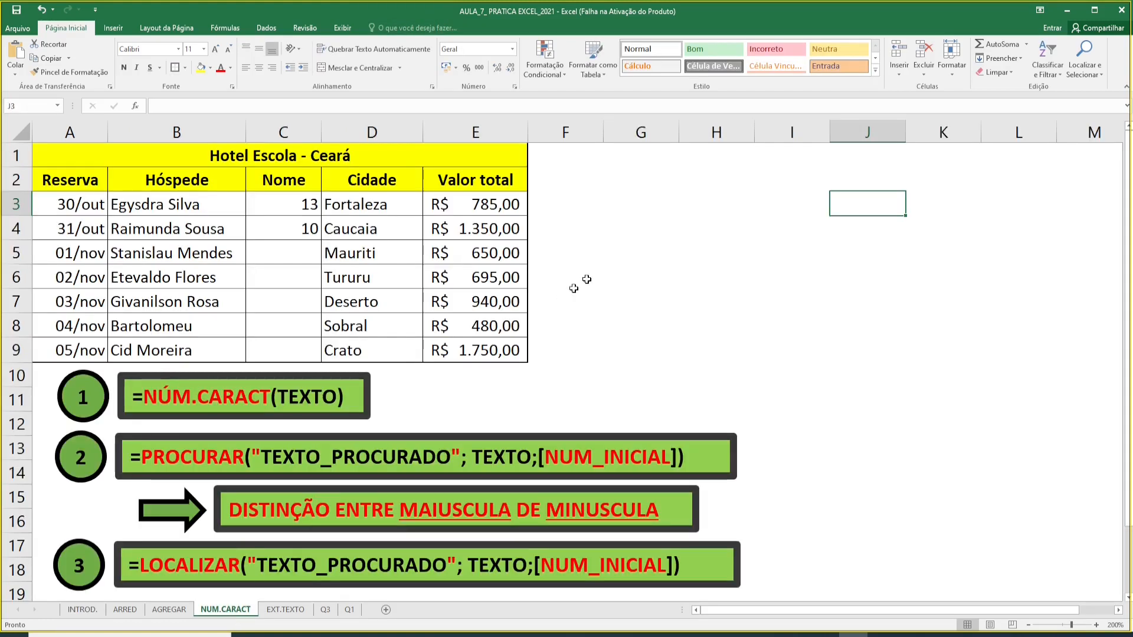
- Review the NÚM.CARACT syntax note and the guest names in the Hóspede column, focusing on the text in B3
left_click(652, 246)
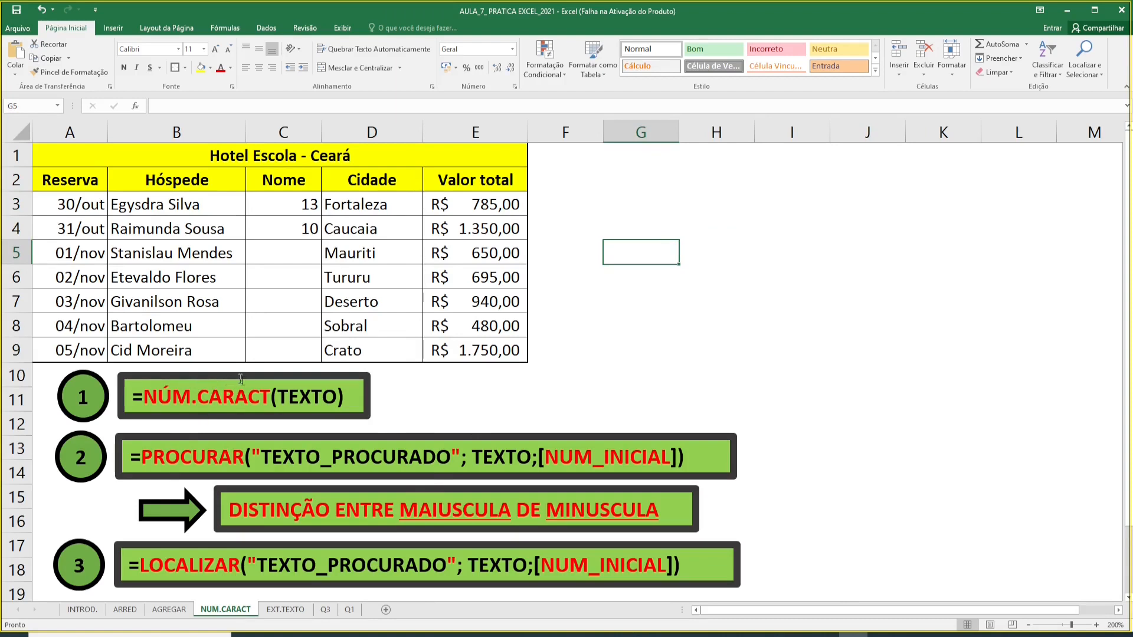
left_click(485, 385)
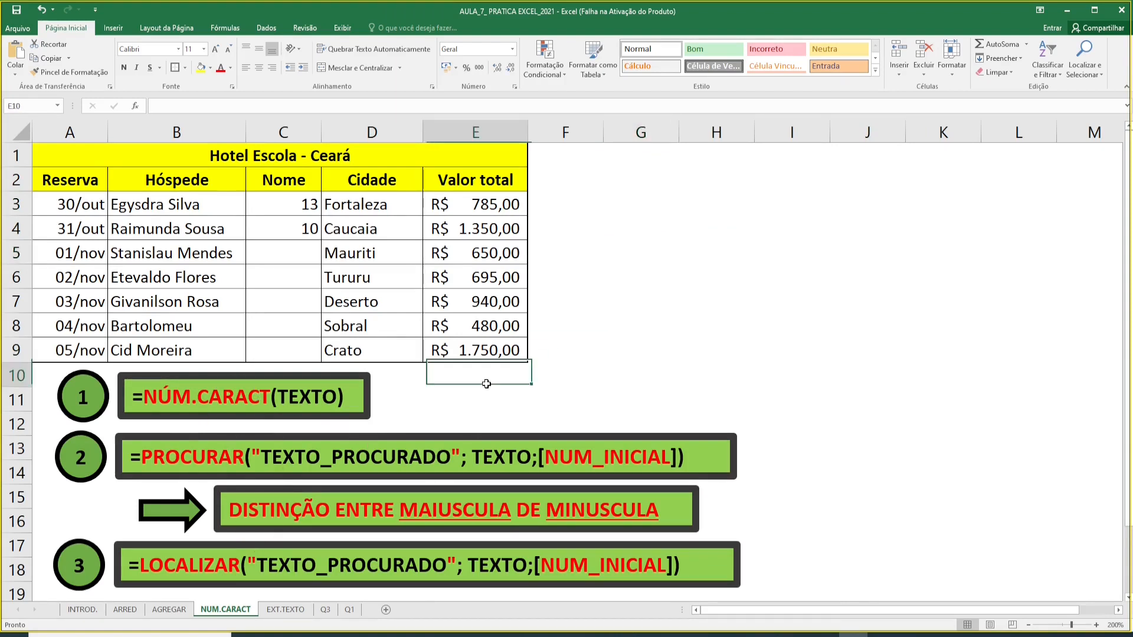
left_click(311, 397)
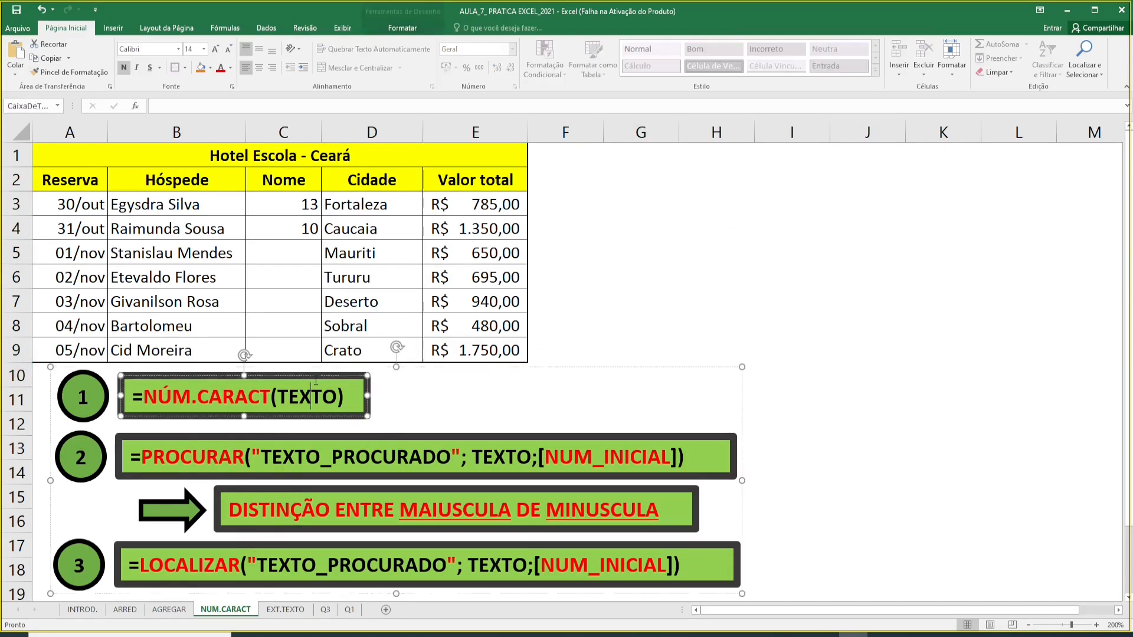
left_click(595, 313)
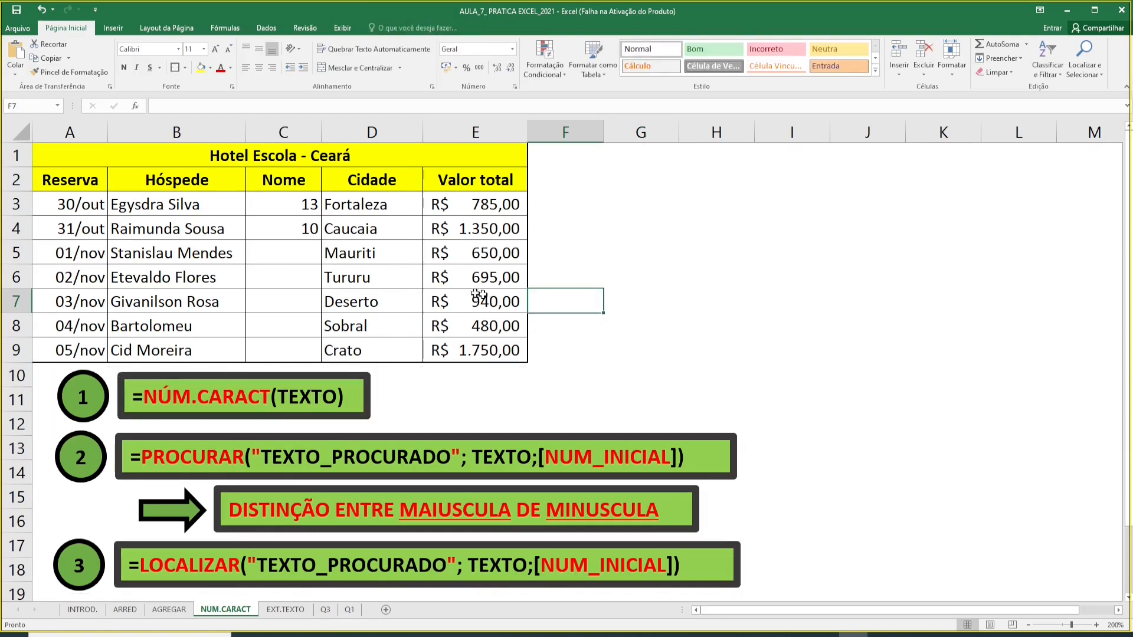
left_click(170, 159)
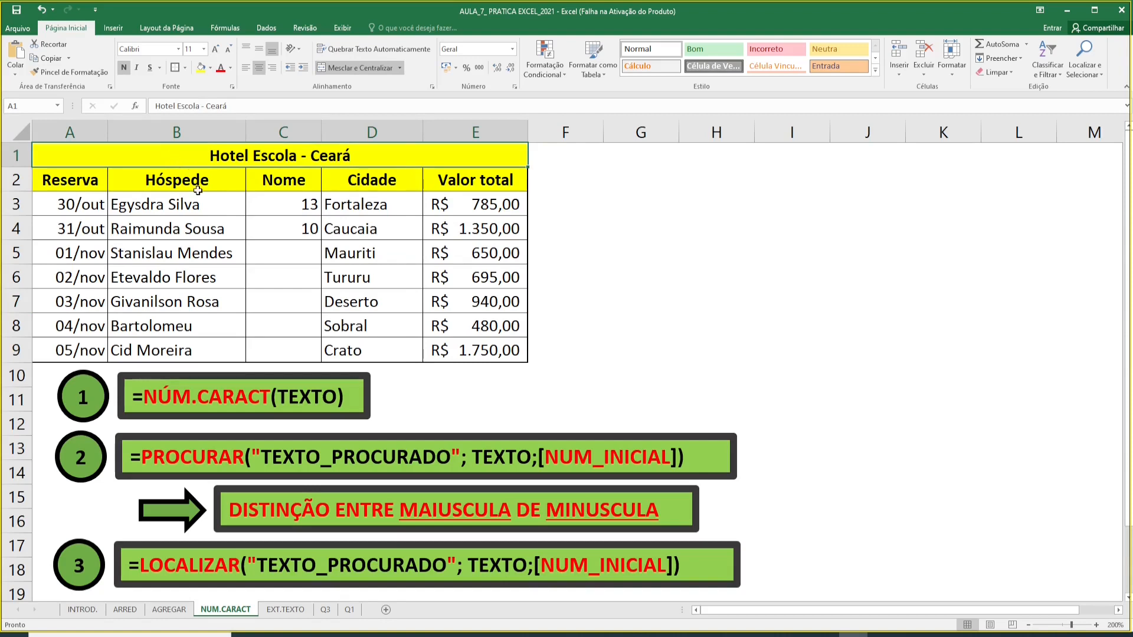
left_click(175, 211)
left_click(174, 225)
left_click(179, 205)
left_click(179, 225)
left_click(179, 244)
left_click(186, 207)
left_click(187, 223)
left_click(144, 205)
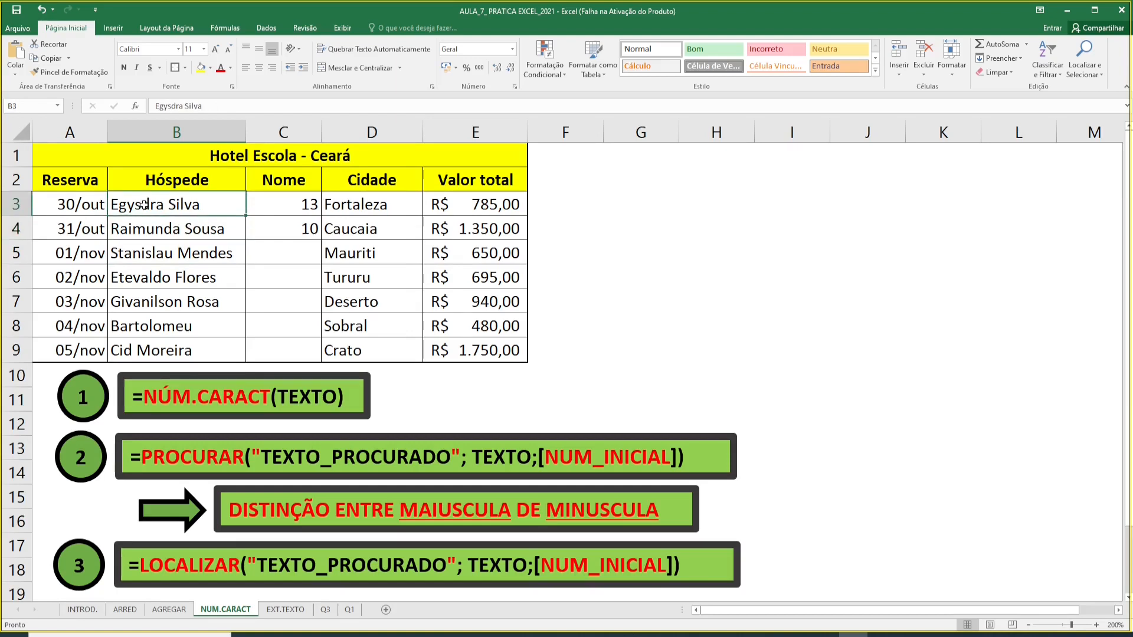
double_click(121, 200)
left_click_drag(113, 200, 201, 203)
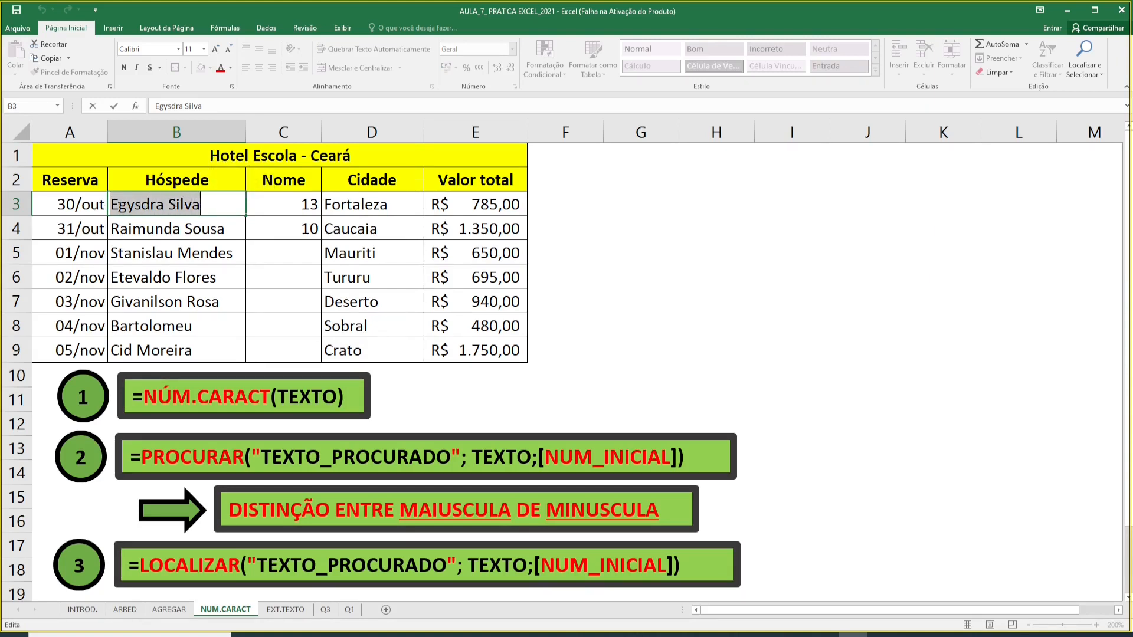
left_click(198, 202)
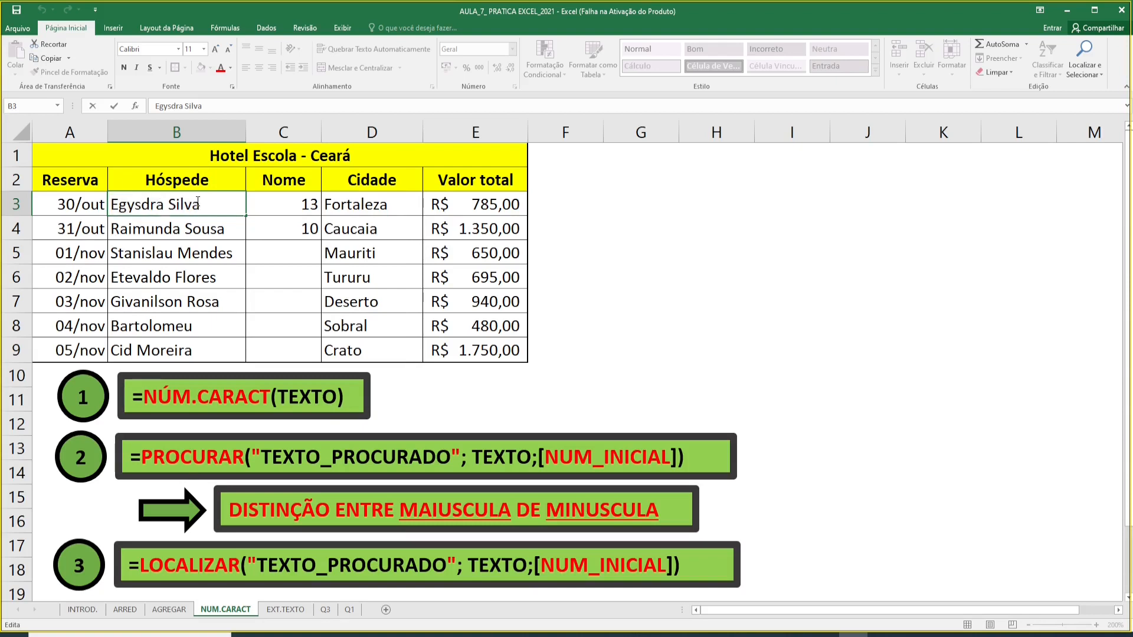
left_click(165, 203)
- Enter =NÚM.CARACT(B3) in C3 to count the characters in the first guest's name
left_click(269, 203)
type("=")
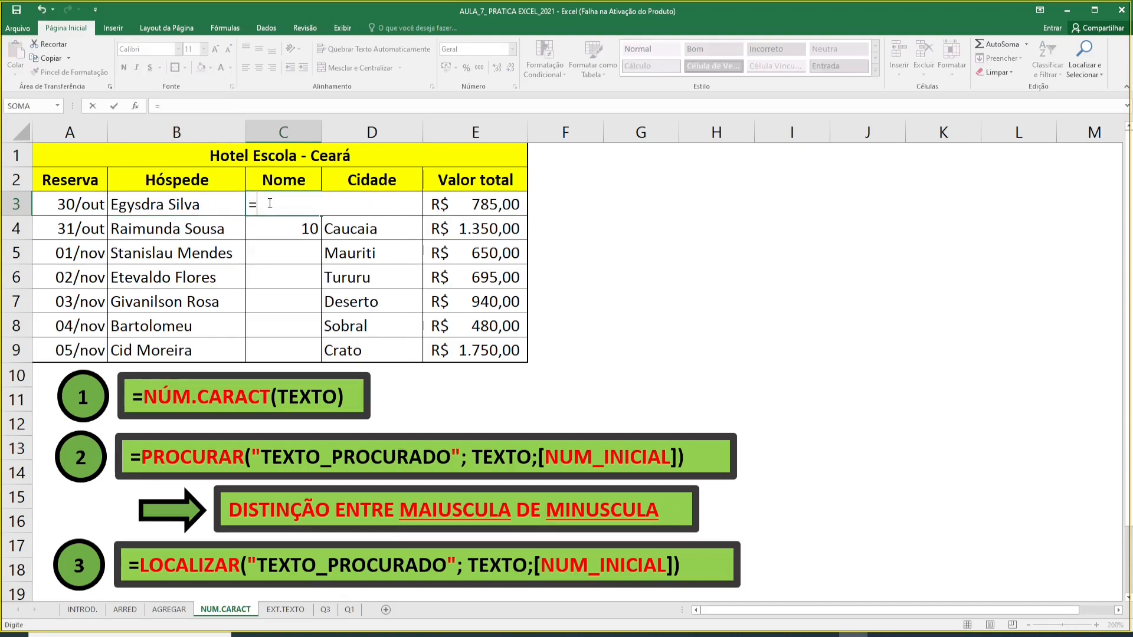
type("NÚM")
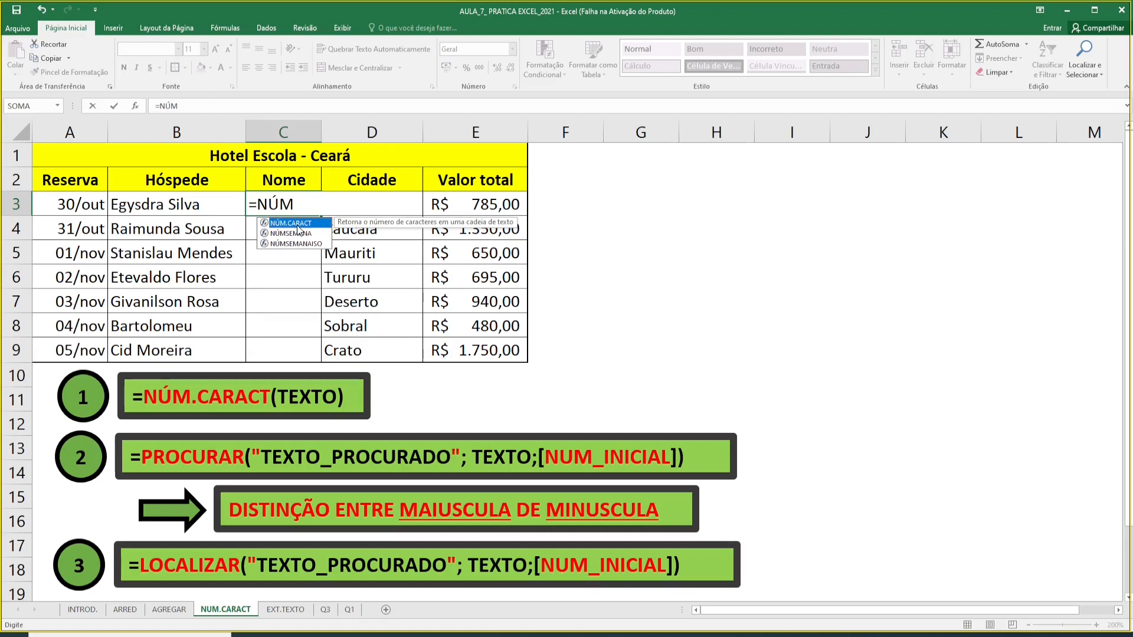
double_click(299, 226)
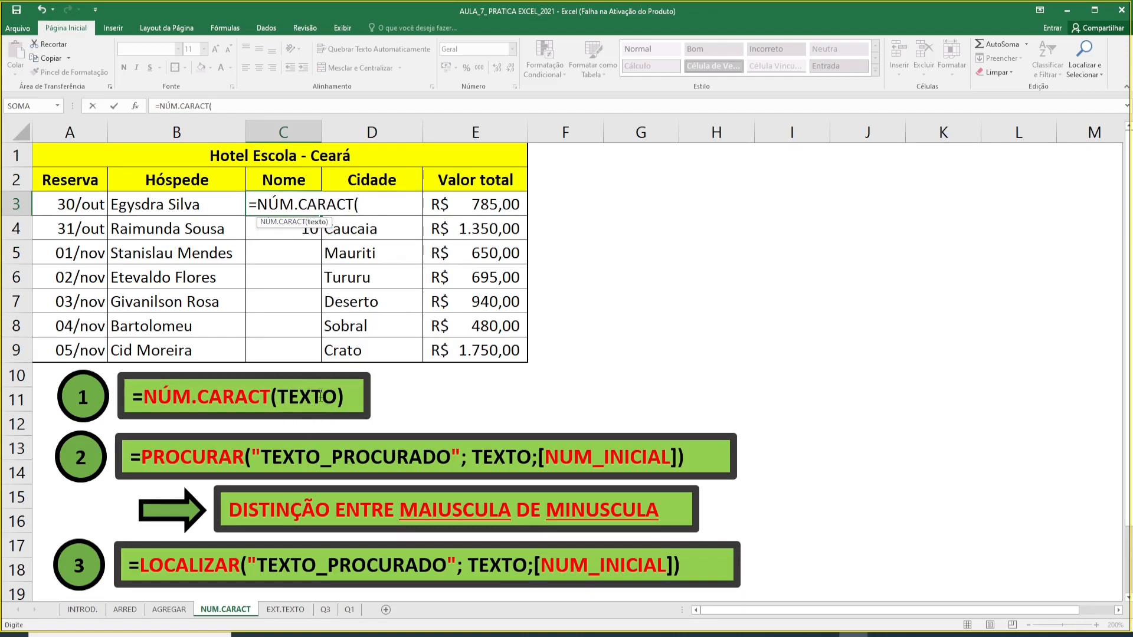
left_click(152, 206)
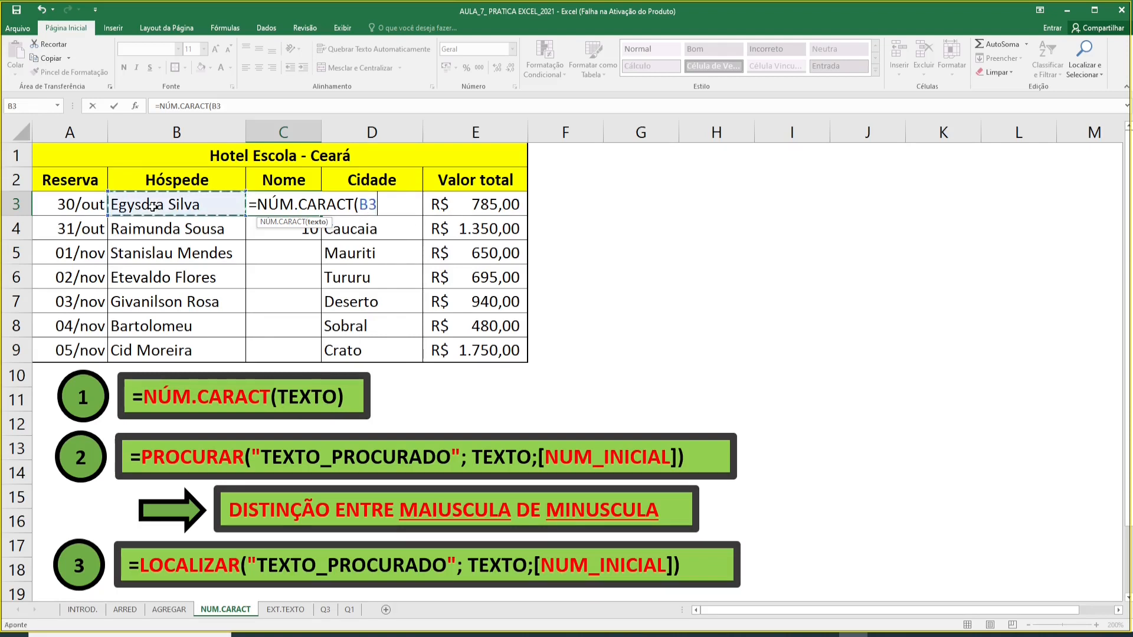
type(")")
key("Return")
key("Up")
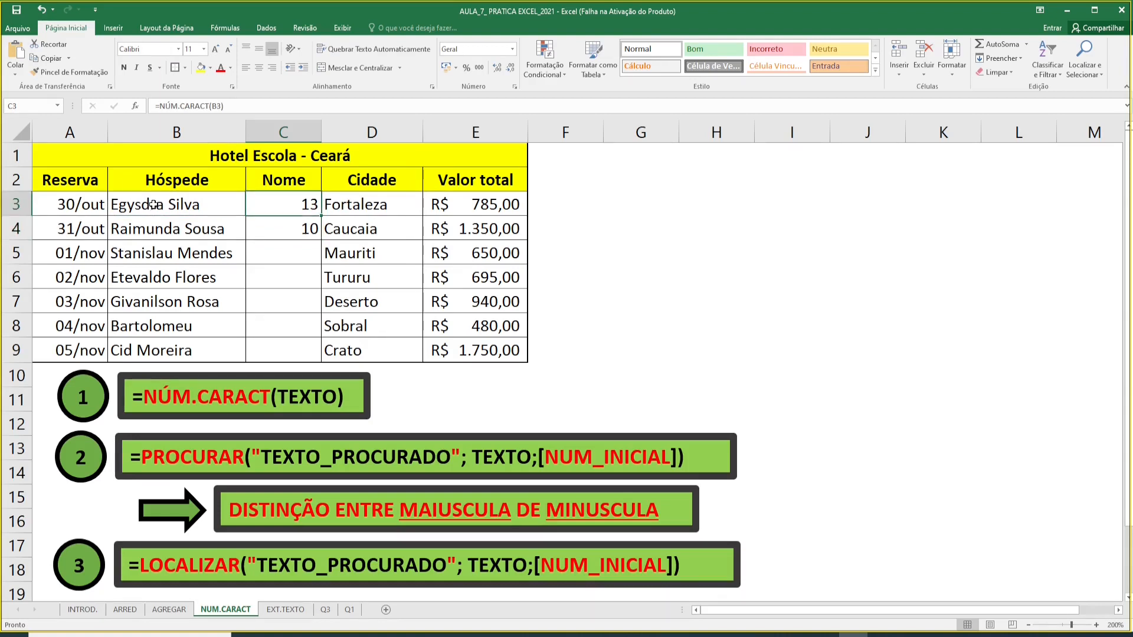
left_click(188, 197)
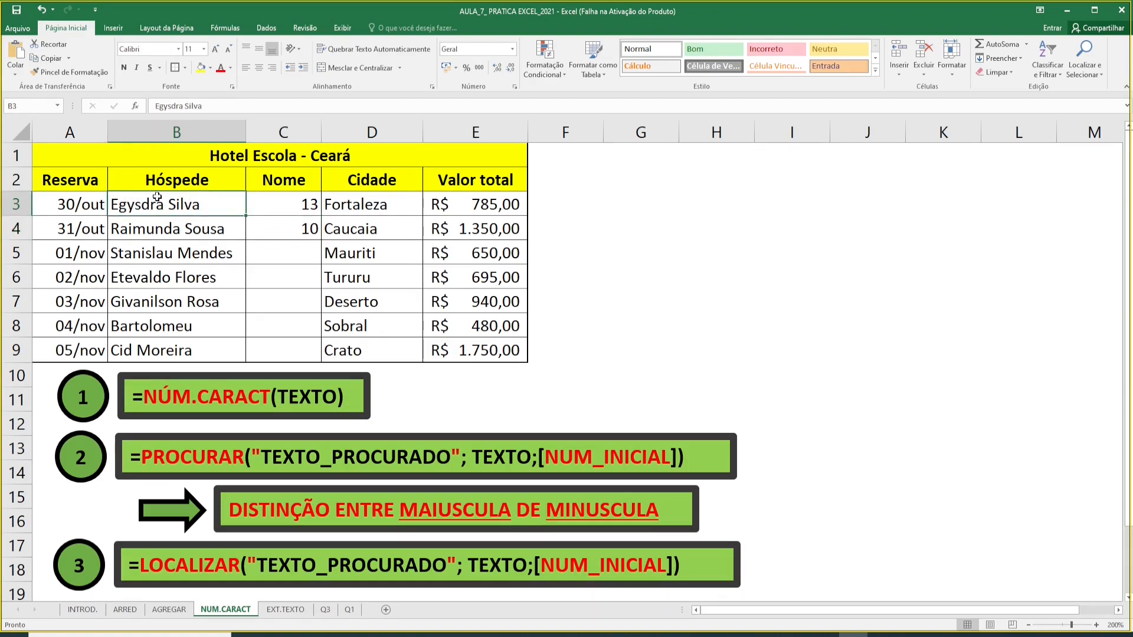
- Fill the character-count formula from C3 down to C4
left_click(261, 201)
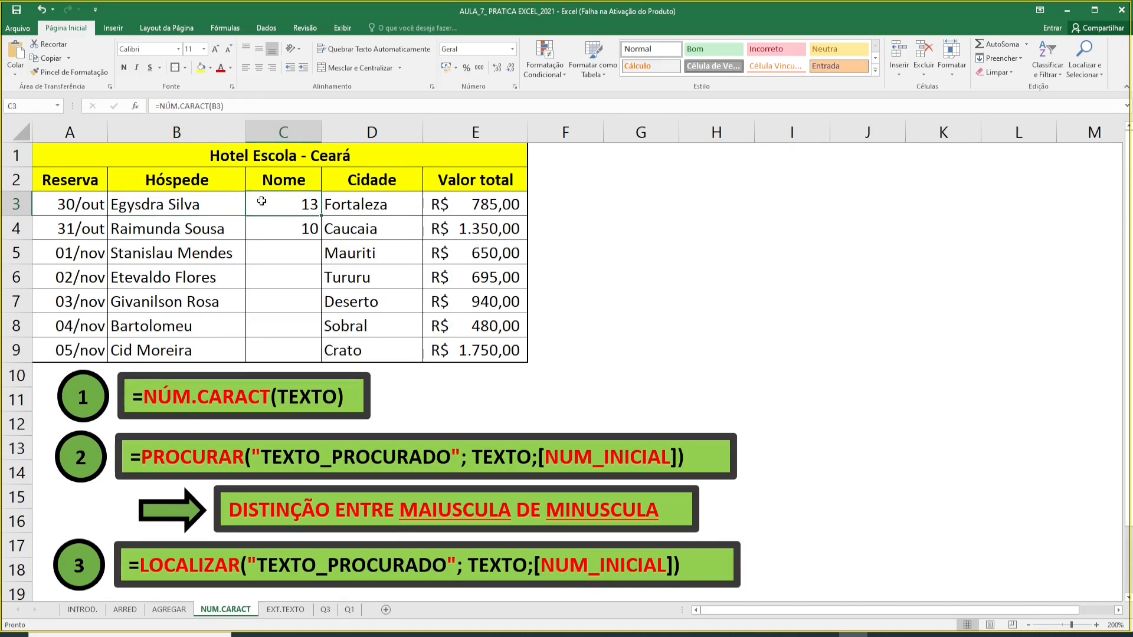
left_click_drag(322, 216, 323, 217)
left_click(310, 226)
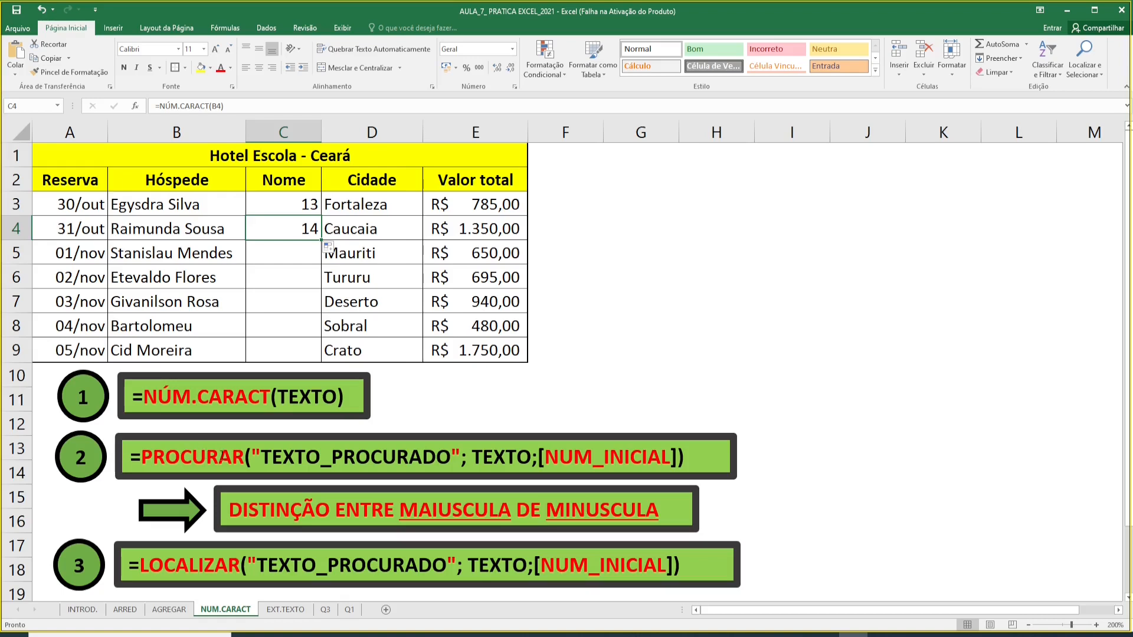
- Compare the PROCURAR and LOCALIZAR syntax notes and read the note on upper- and lowercase distinction
left_click_drag(149, 566, 228, 566)
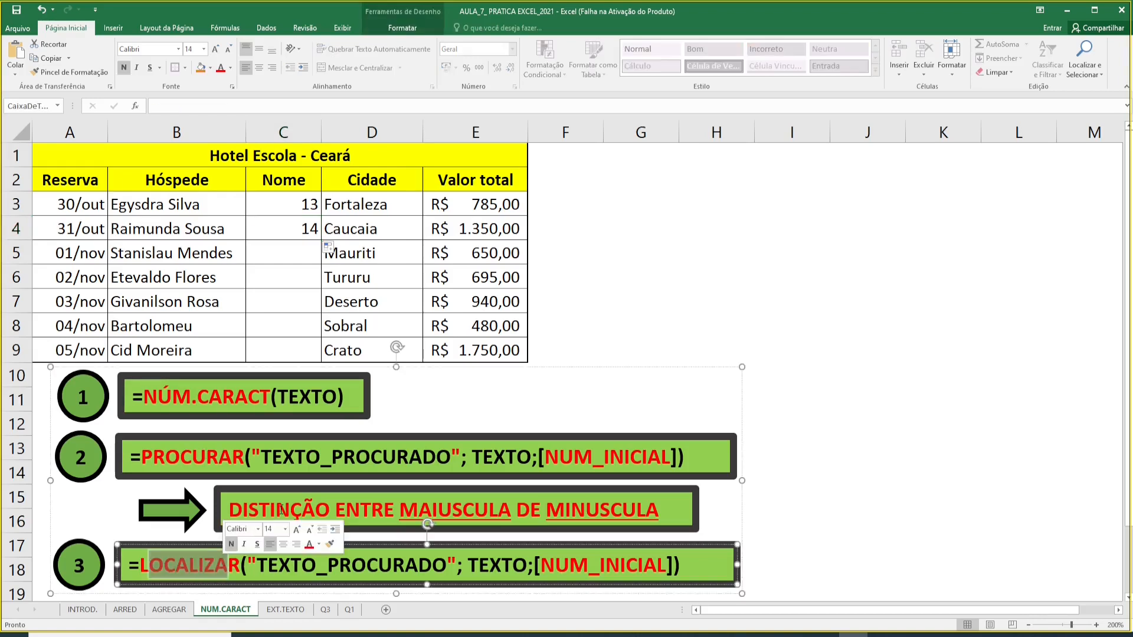
left_click(378, 565)
left_click(498, 461)
left_click(502, 560)
left_click(592, 463)
left_click(581, 563)
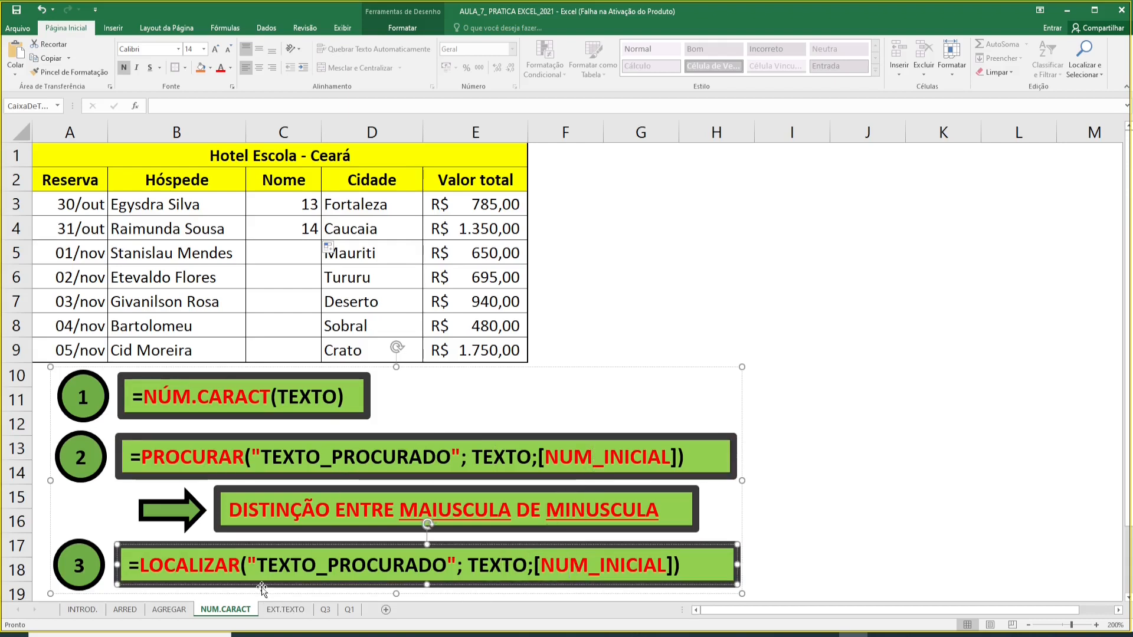
left_click(207, 453)
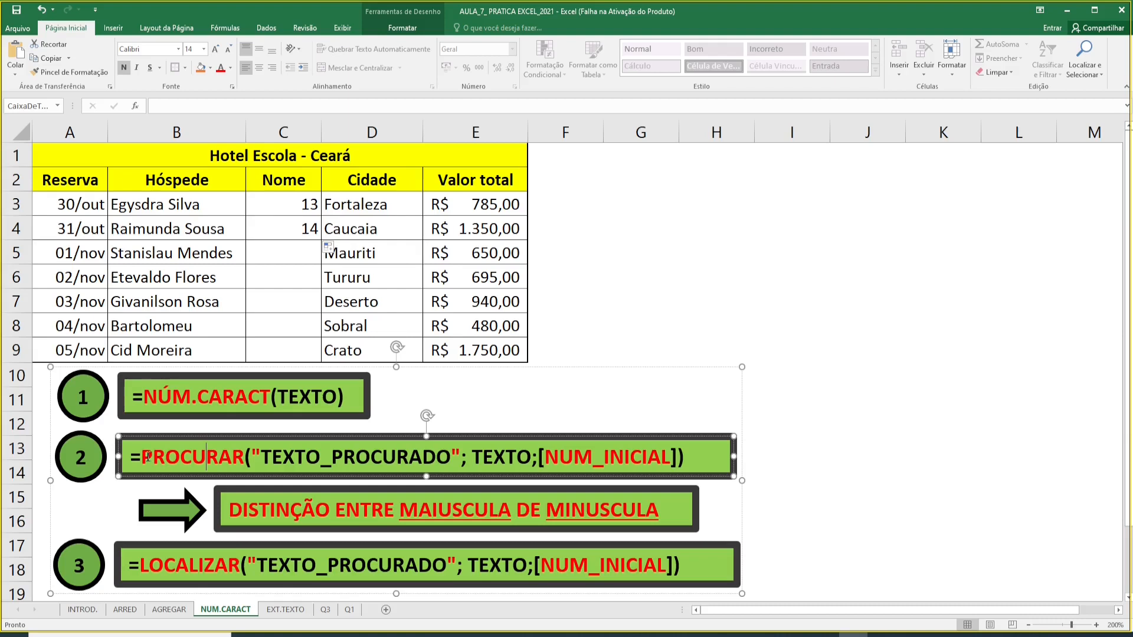
left_click_drag(231, 508, 660, 509)
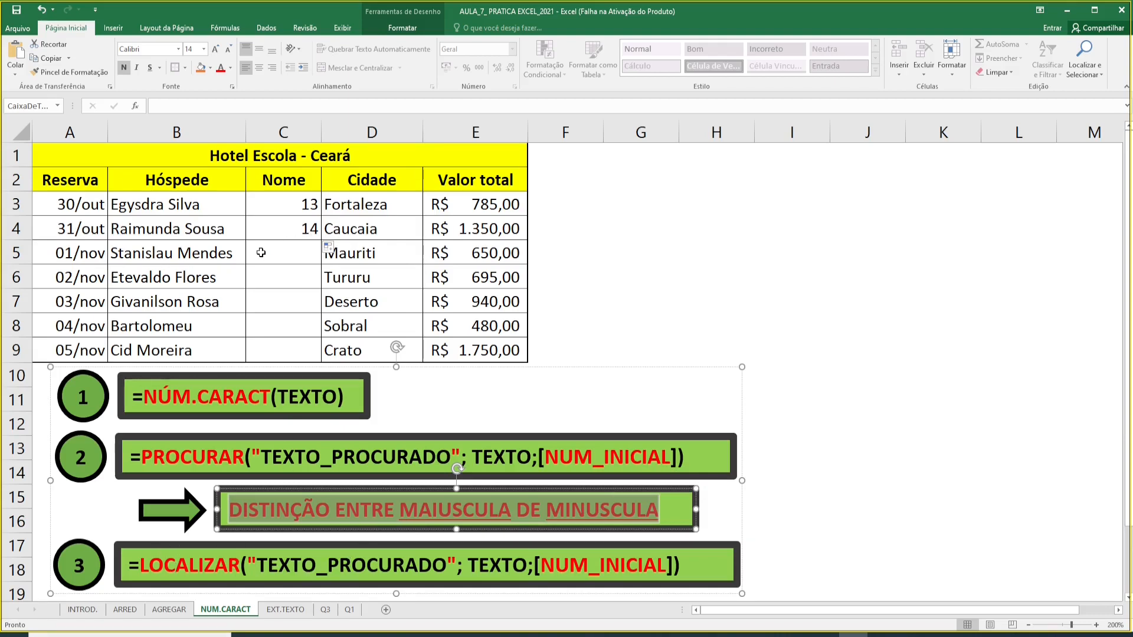
- Enter =PROCURAR("So";B4) in C4 to find where the second guest's surname starts, and check that position in B4
left_click(282, 233)
type("=")
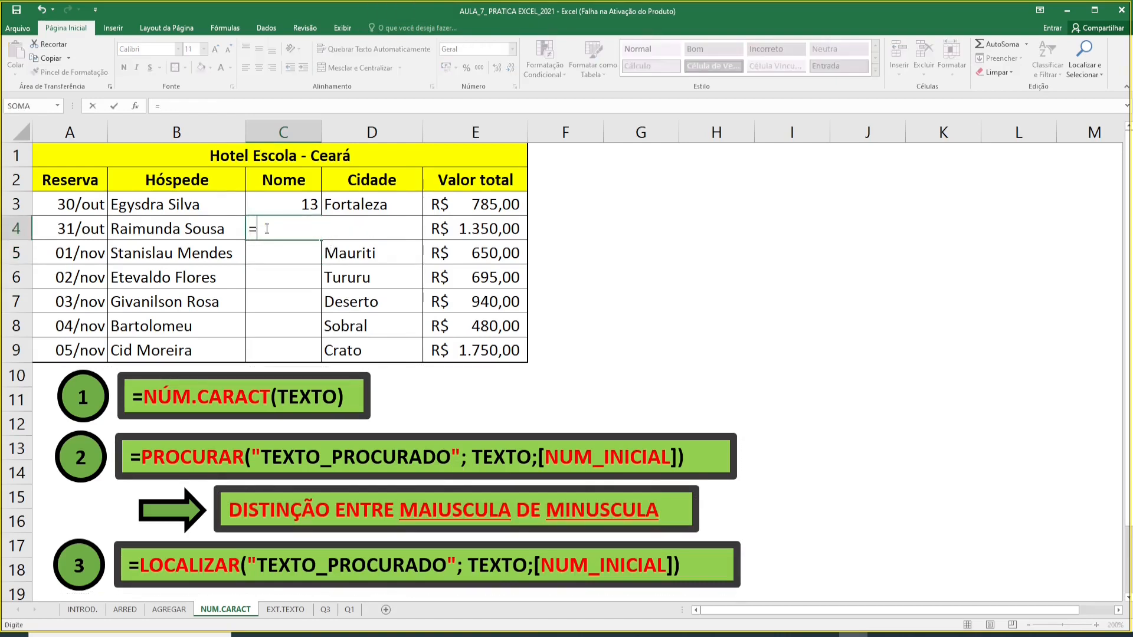
type("PROCURAR")
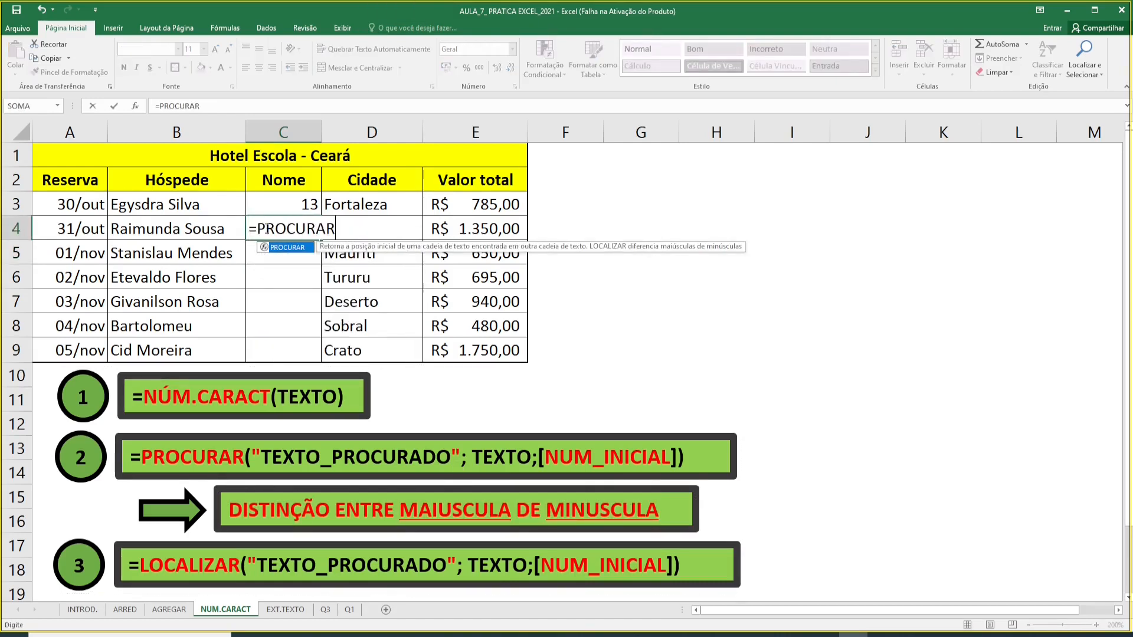
type("(")
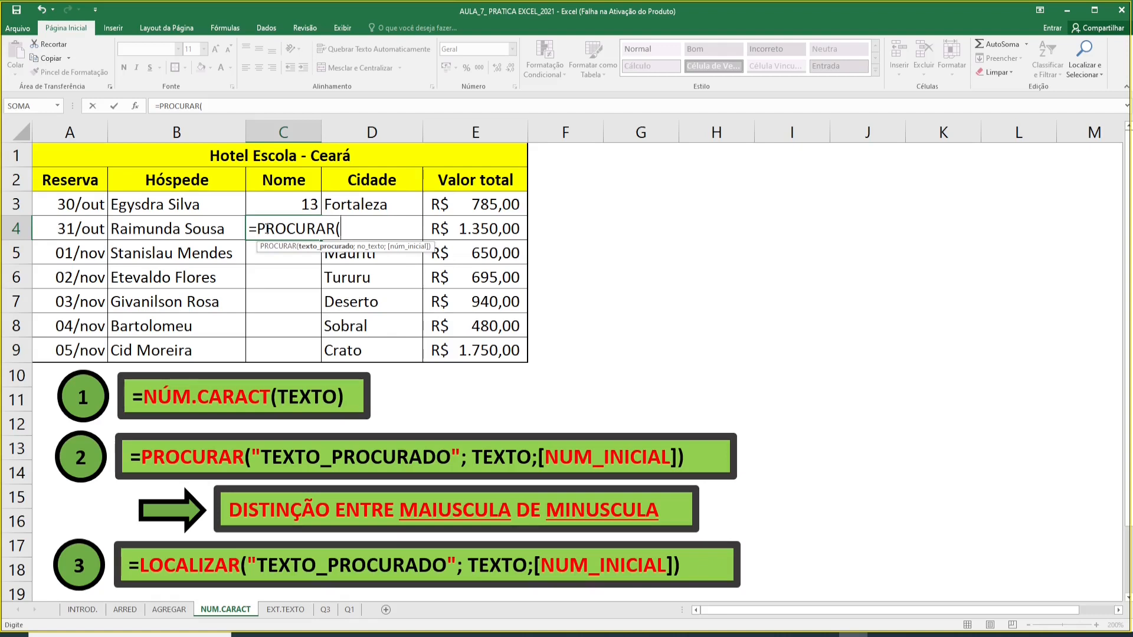
type("\"")
type("sO")
key("BackSpace")
key("BackSpace")
type("So\";")
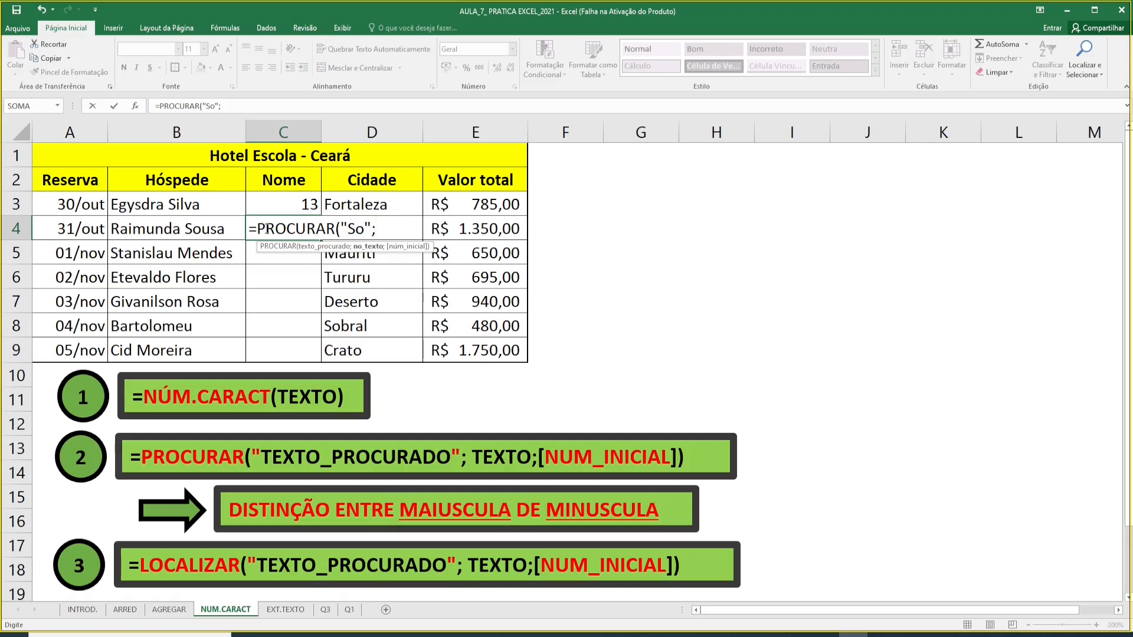
left_click(205, 222)
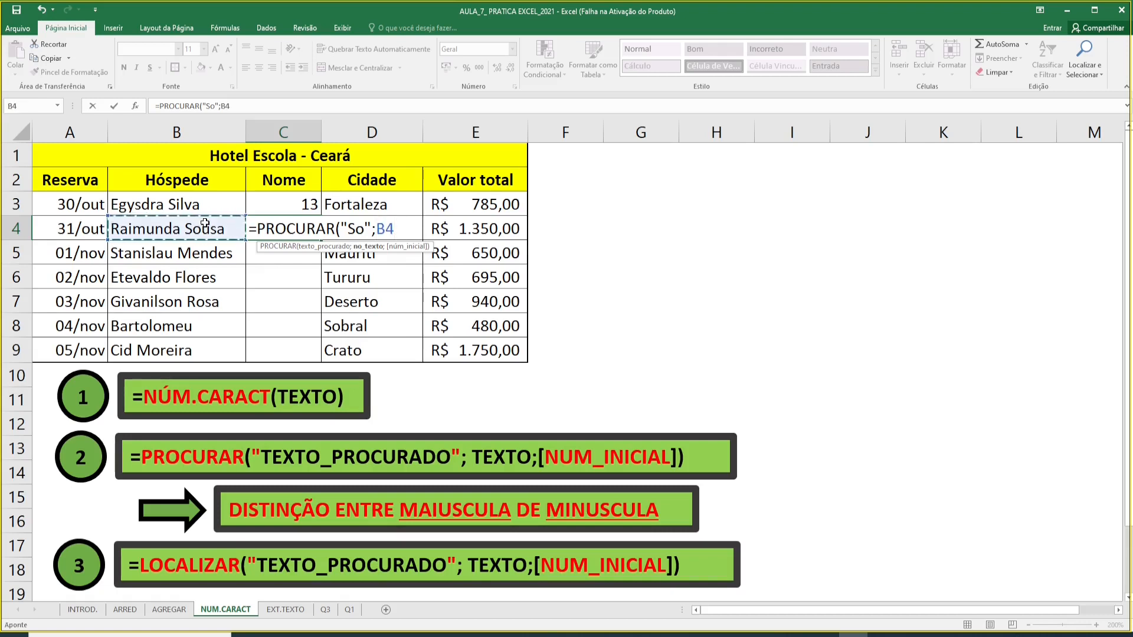
type(")")
key("Return")
key("Up")
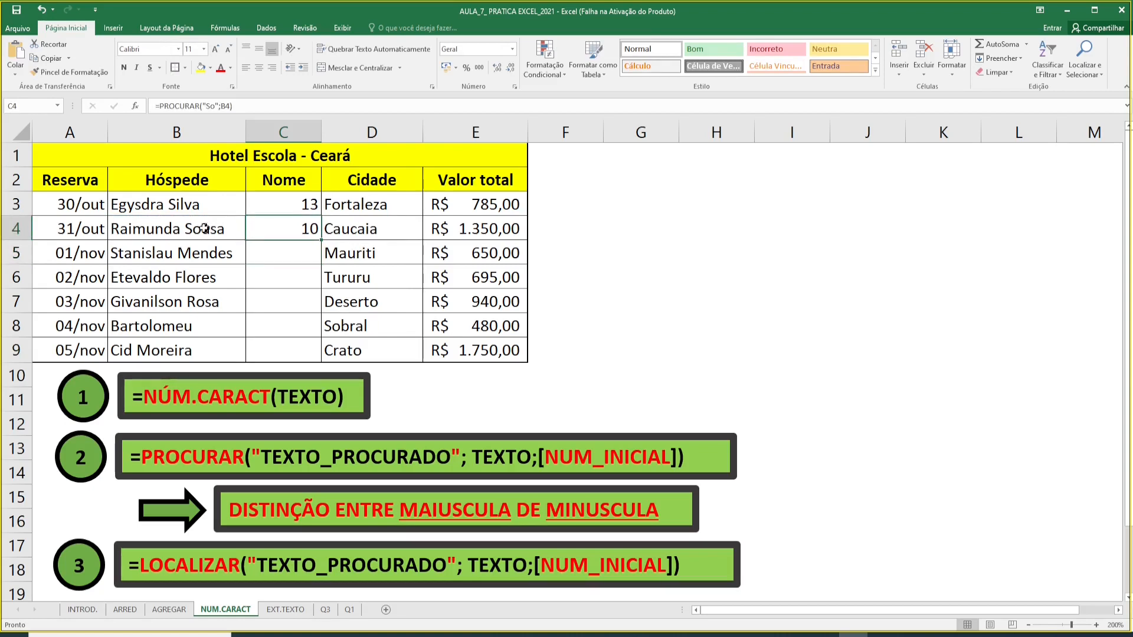
left_click(191, 226)
double_click(189, 226)
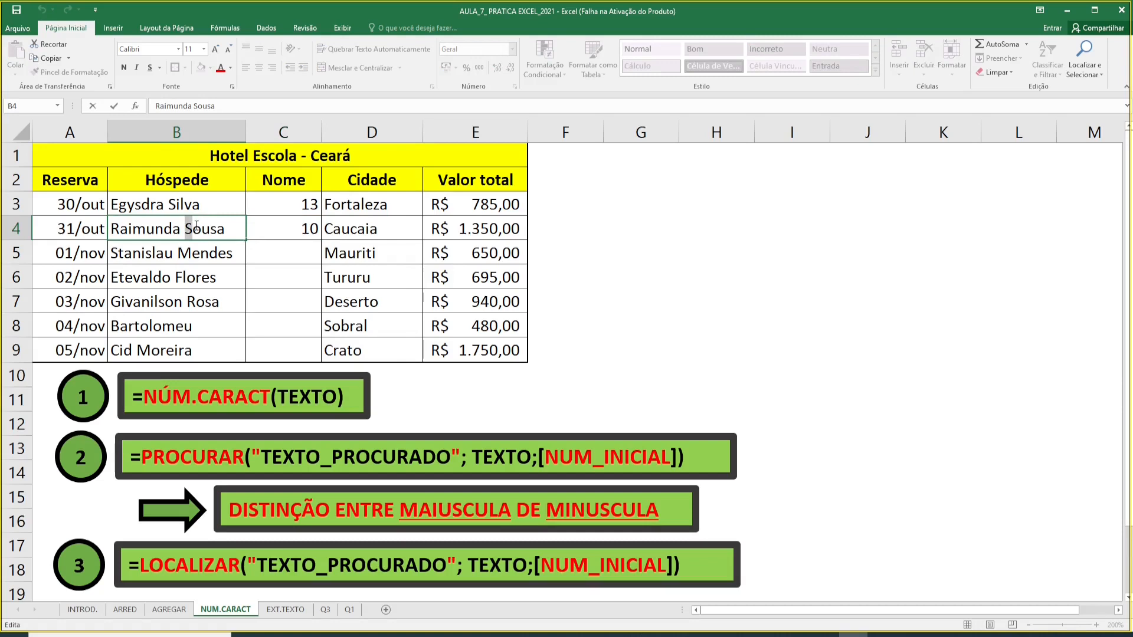
- Edit the PROCURAR formula in C4 so its search text uses a lowercase s
left_click(297, 227)
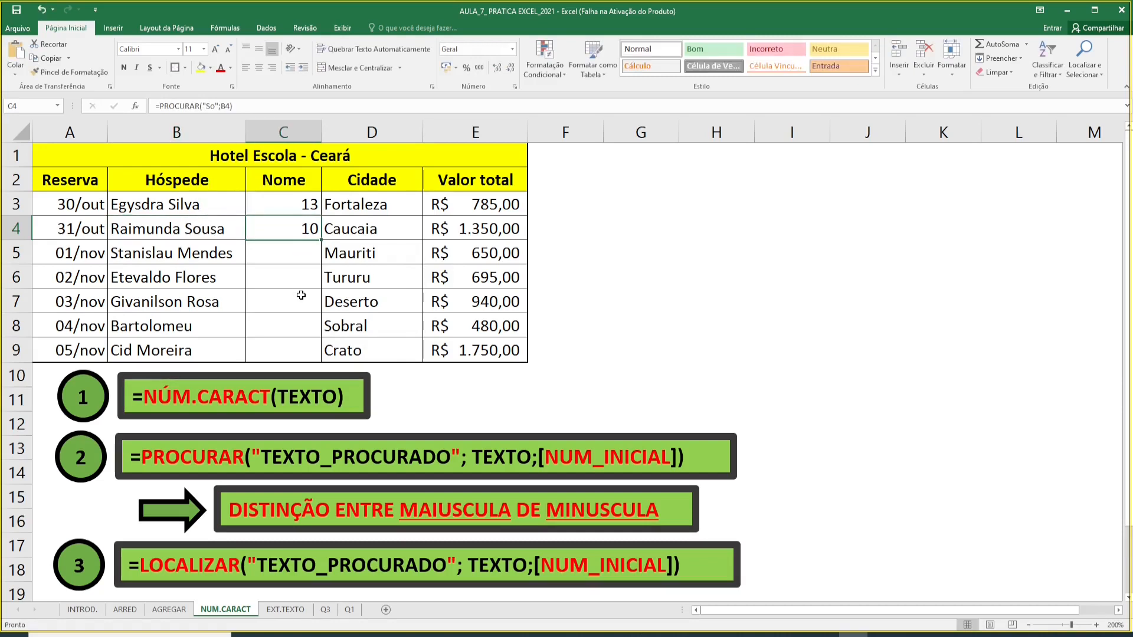
key("F2")
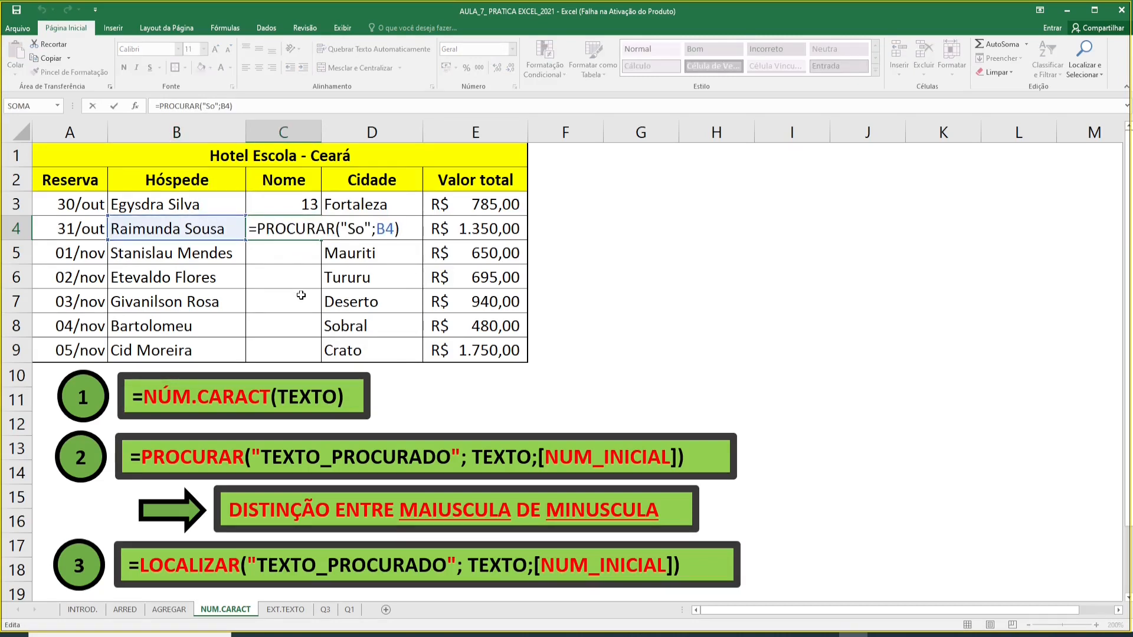
key("Left")
key("Left")
key("Left")
key("Left")
key("Left")
key("Left")
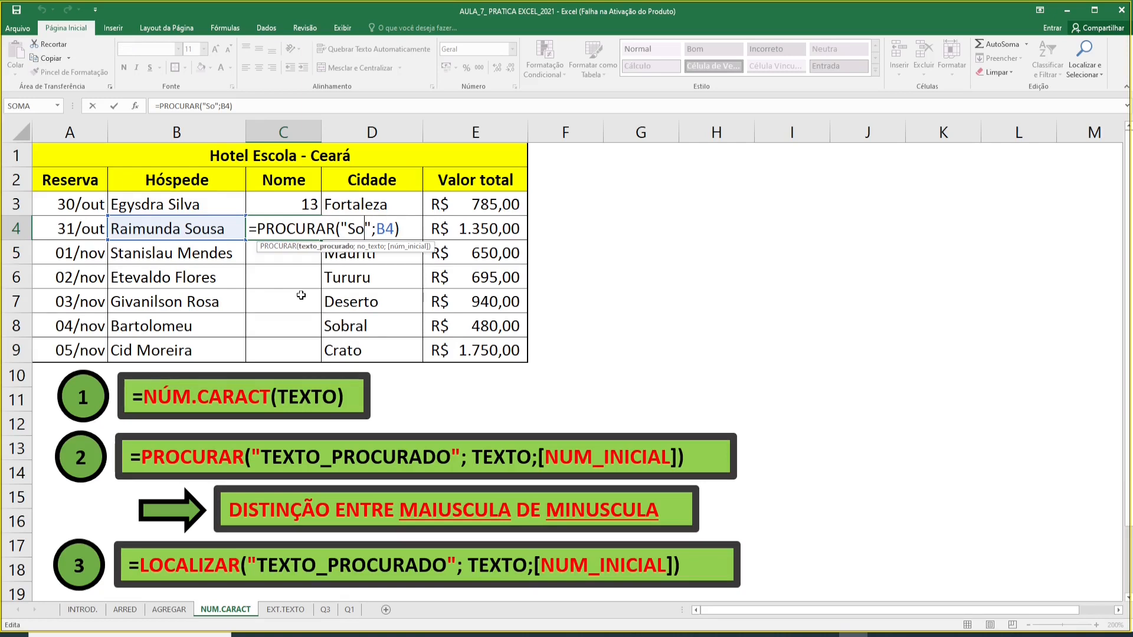
key("BackSpace")
type("s")
key("Return")
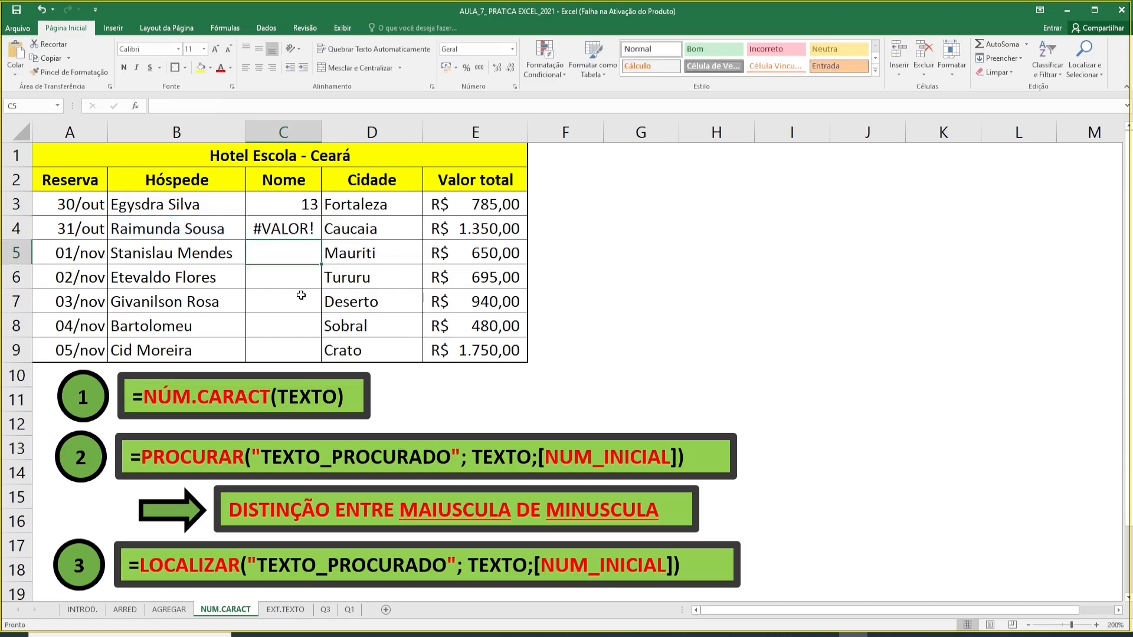
- Inspect the arguments of the PROCURAR formula in C4, focusing on its lowercase search text
key("Up")
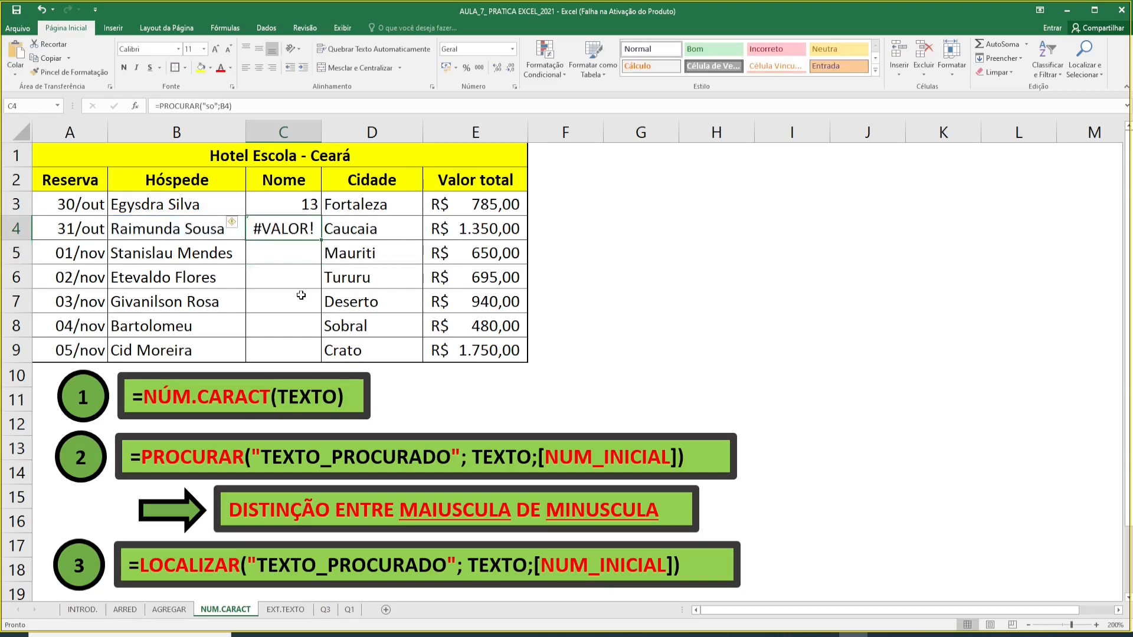
key("F2")
key("Left")
key("Left")
key("Left")
key("Left")
key("Left")
key("Left")
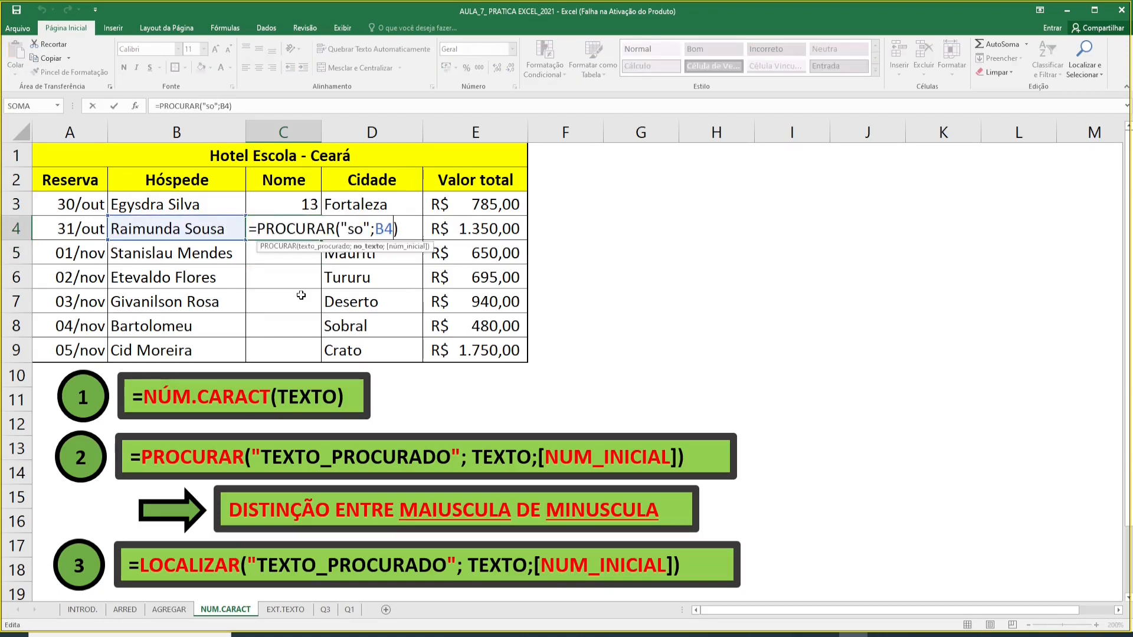
key("Left")
key("Right")
key("Return")
- Replace the formula in C4 with =LOCALIZAR("so";B4) to find the surname's position regardless of letter case
key("Up")
key("F2")
key("BackSpace")
key("BackSpace")
key("BackSpace")
key("BackSpace")
key("BackSpace")
key("BackSpace")
key("BackSpace")
key("BackSpace")
key("BackSpace")
key("BackSpace")
key("BackSpace")
key("BackSpace")
key("BackSpace")
key("BackSpace")
key("BackSpace")
key("BackSpace")
key("BackSpace")
key("BackSpace")
type("=loca")
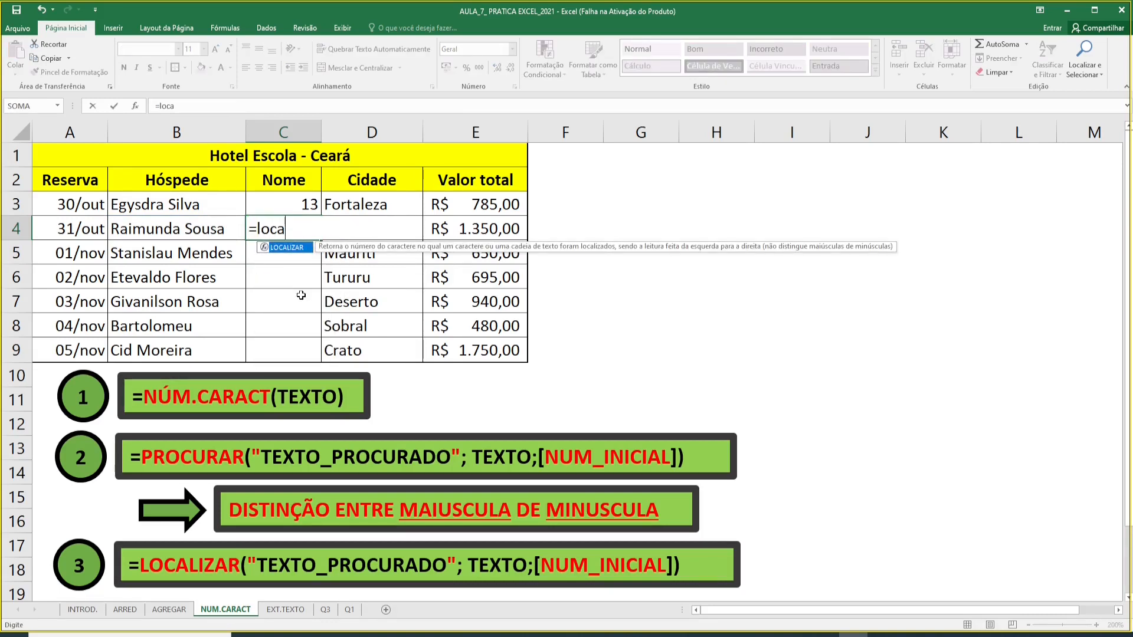
type("lizar(")
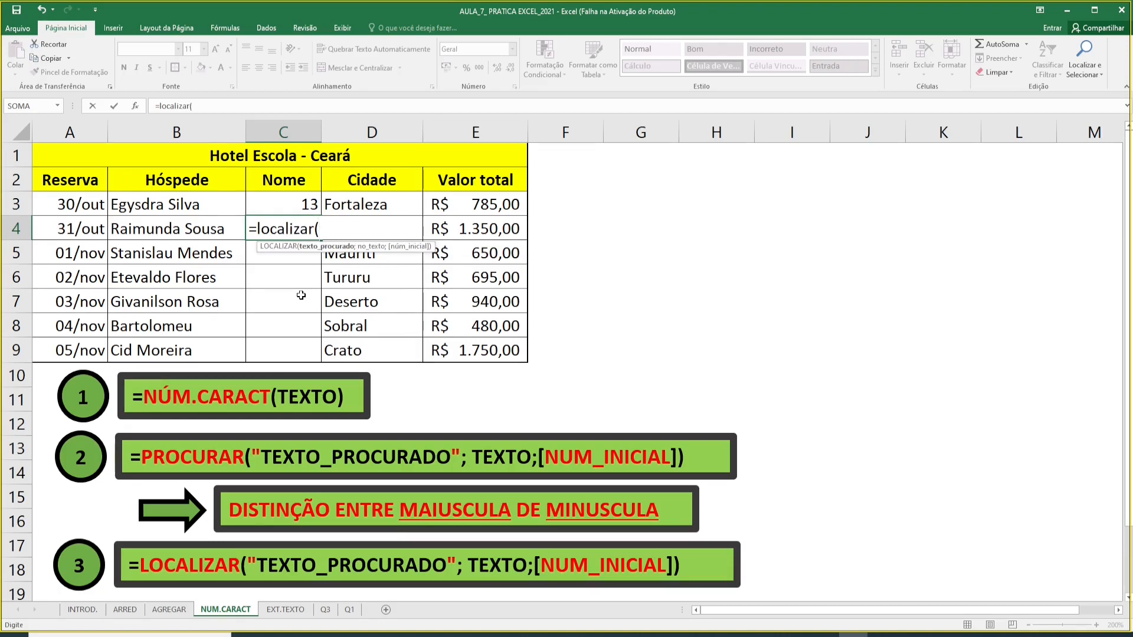
type("\"\"")
key("Return")
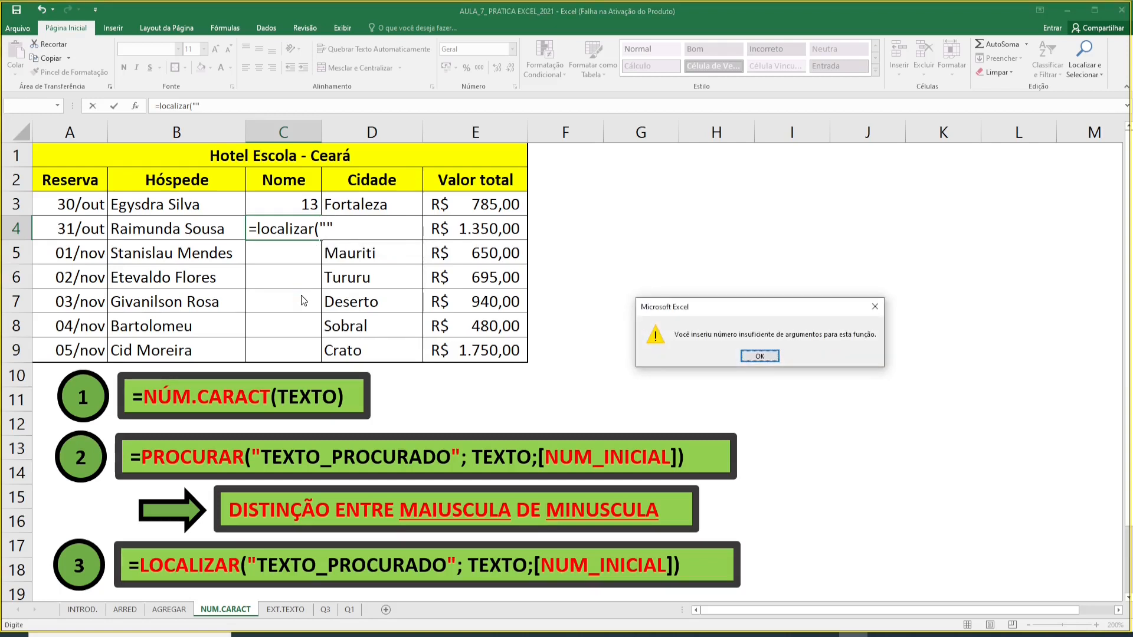
key("Return")
key("BackSpace")
type("so\"")
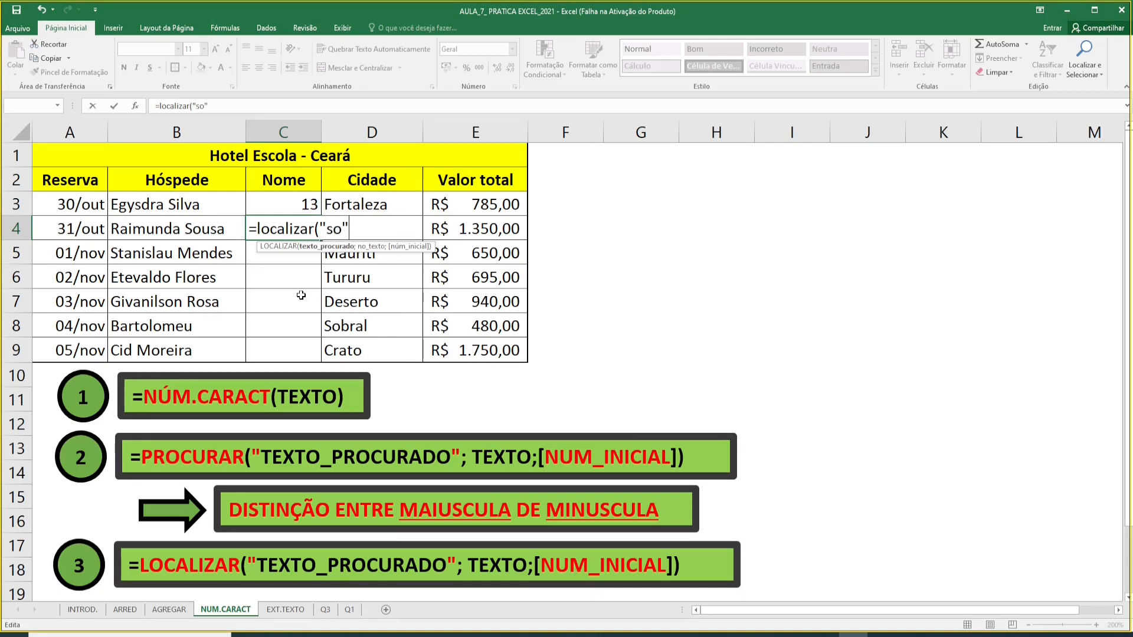
type(";")
left_click(220, 228)
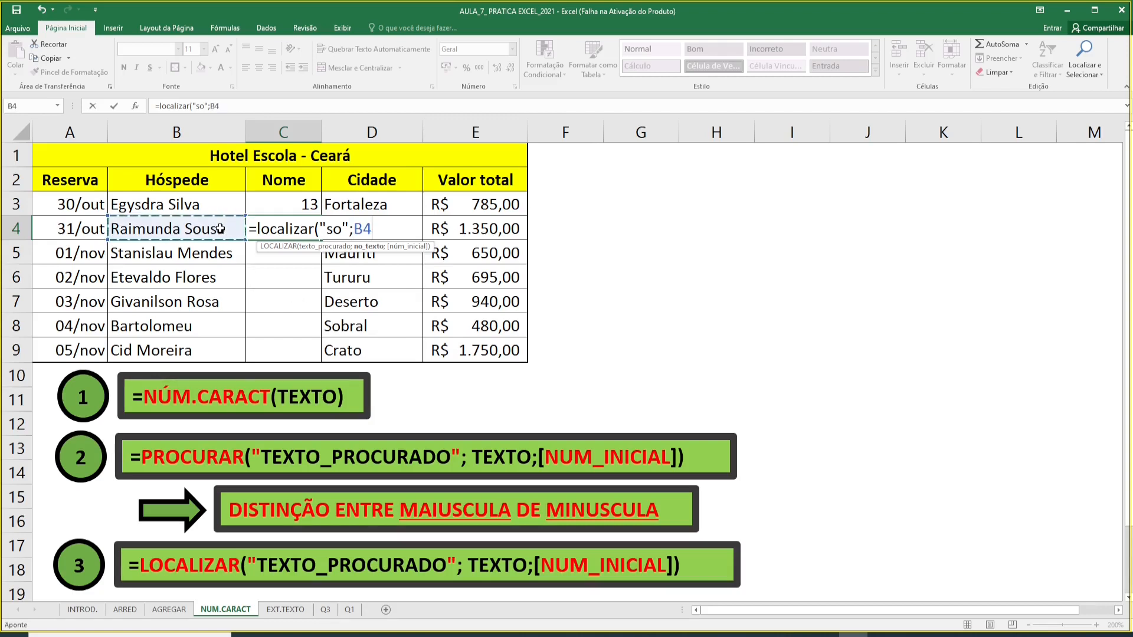
type(")")
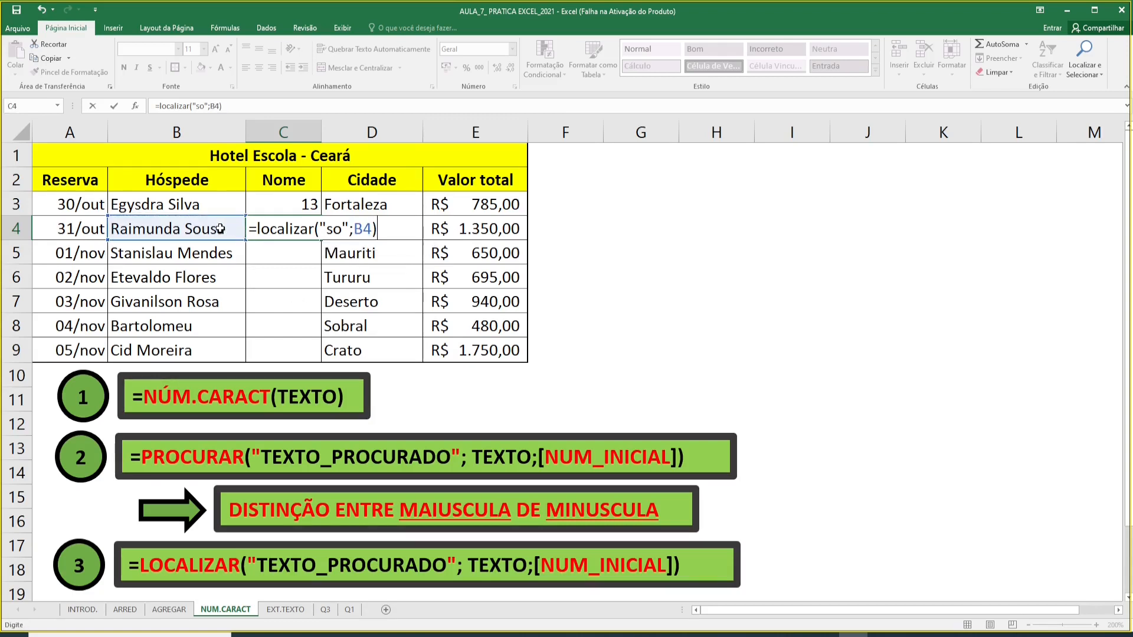
key("Return")
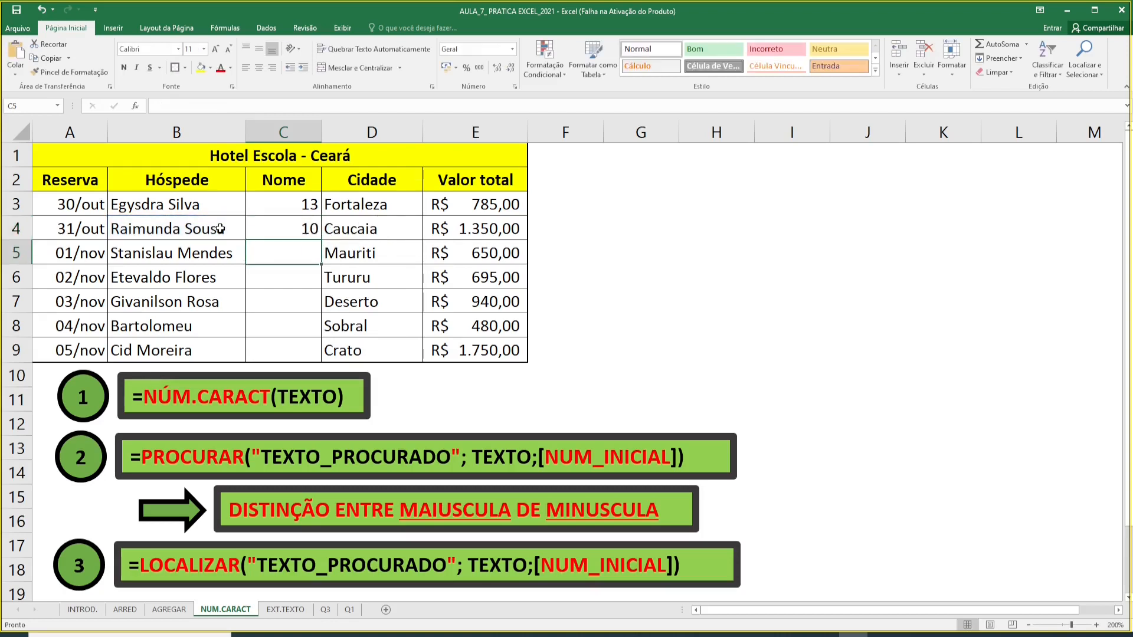
- Change the search text in C4's LOCALIZAR formula to a single space, giving =LOCALIZAR(" ";B4)
key("Up")
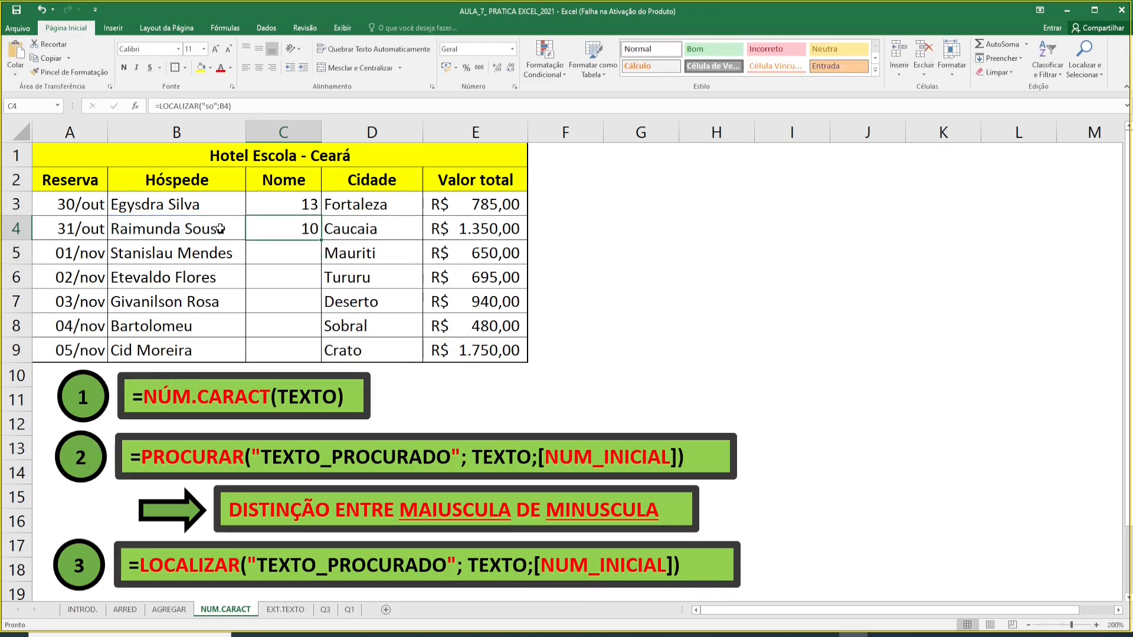
key("F2")
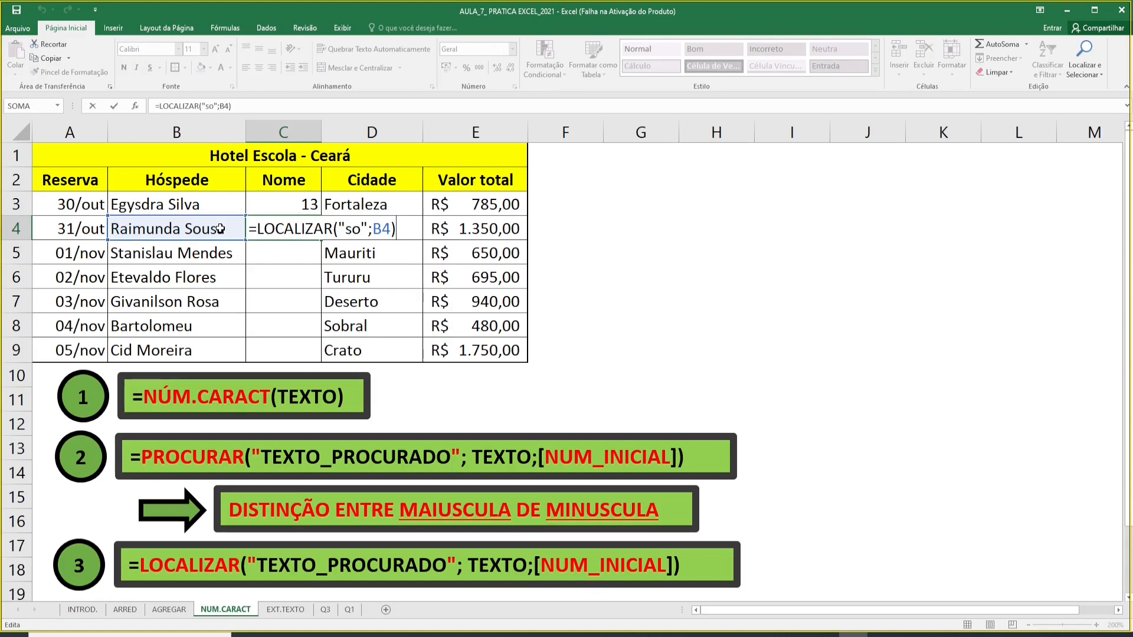
key("Left")
key("Left")
key("Left")
key("Left")
key("Left")
key("Left")
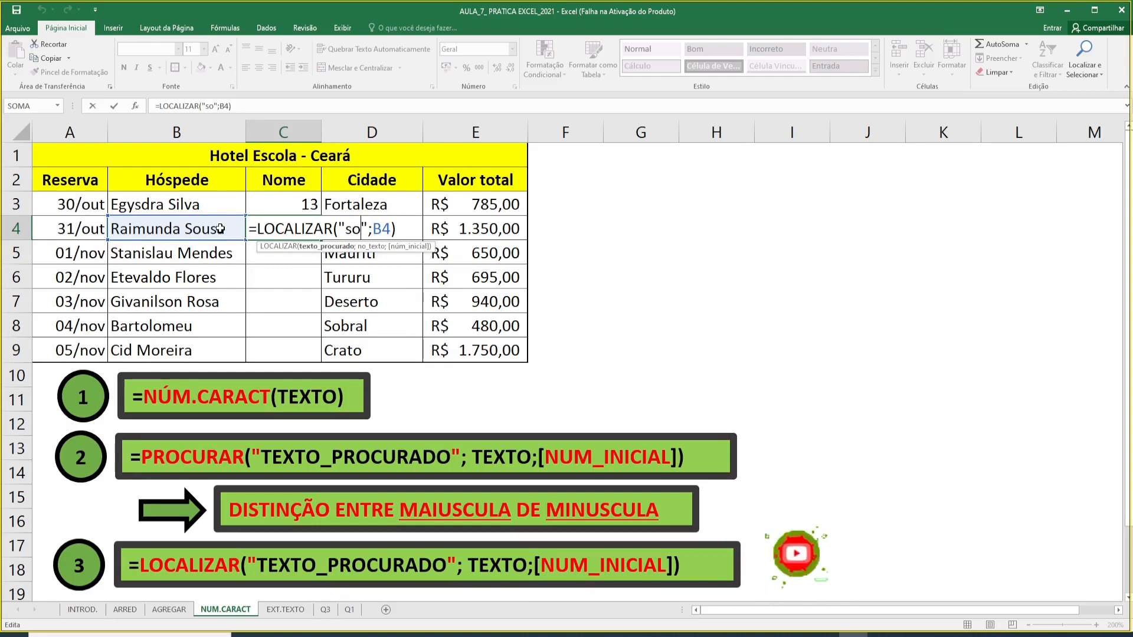
key("BackSpace")
key("BackSpace")
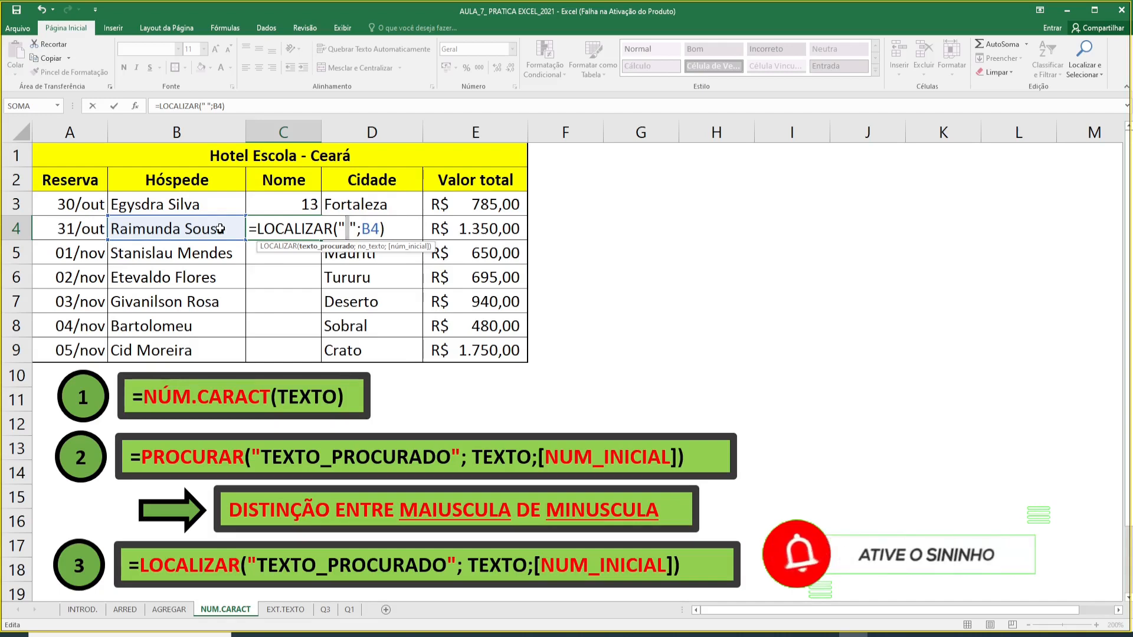
key("Return")
key("Up")
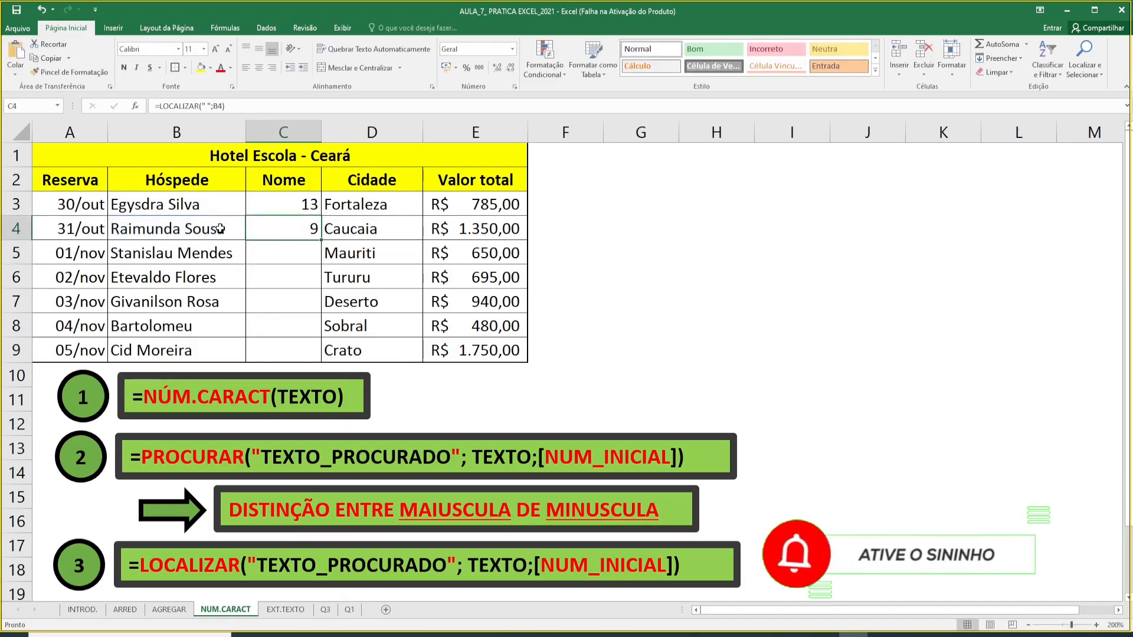
- Check where the space sits in the guest name in B4, and review the formulas in C4 and C3
double_click(220, 228)
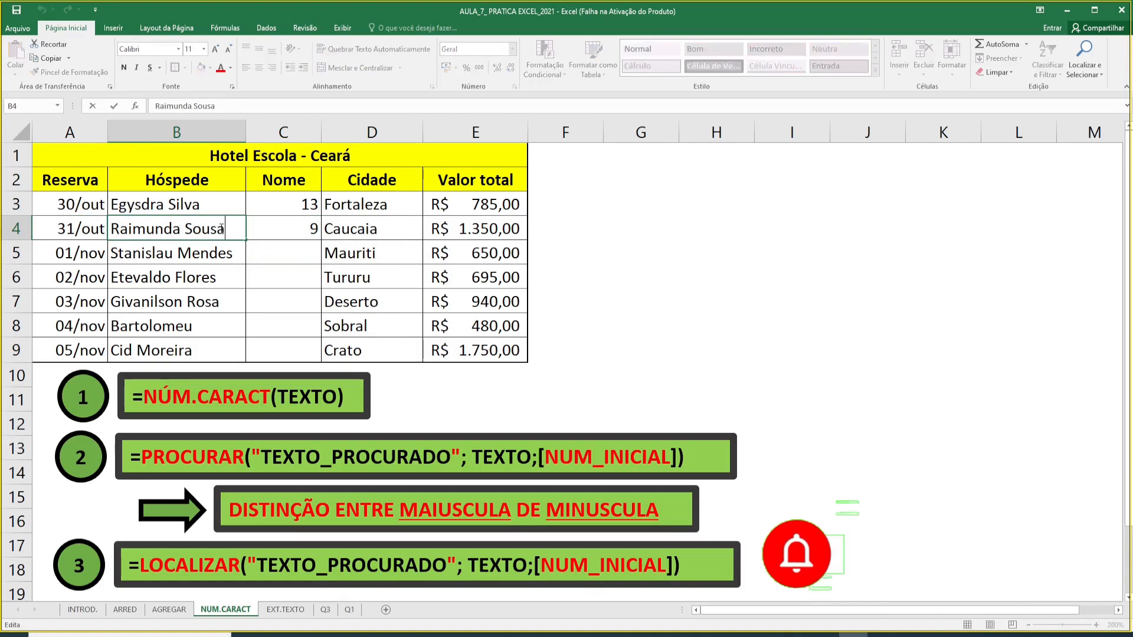
key("Left")
key("Left")
key("Left")
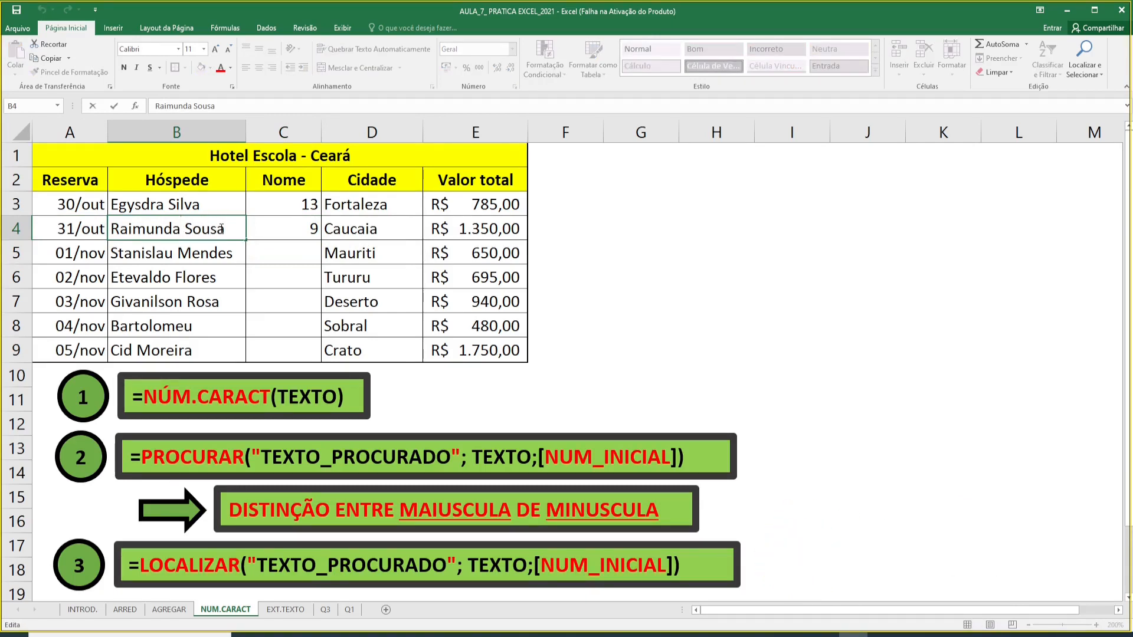
key("shift+Right")
key("Escape")
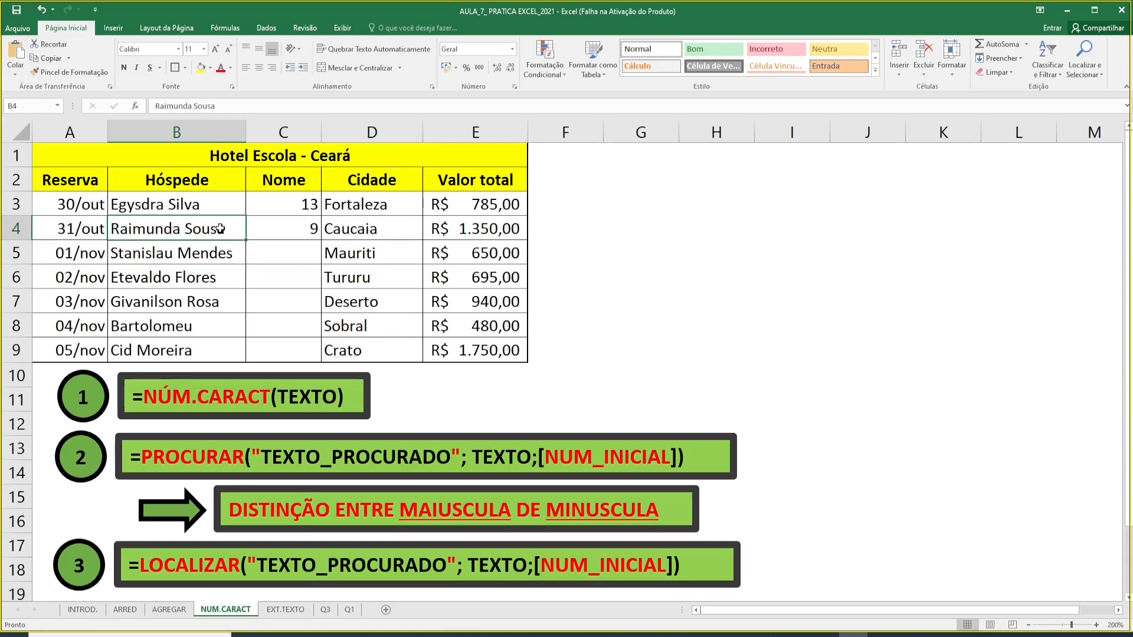
key("Right")
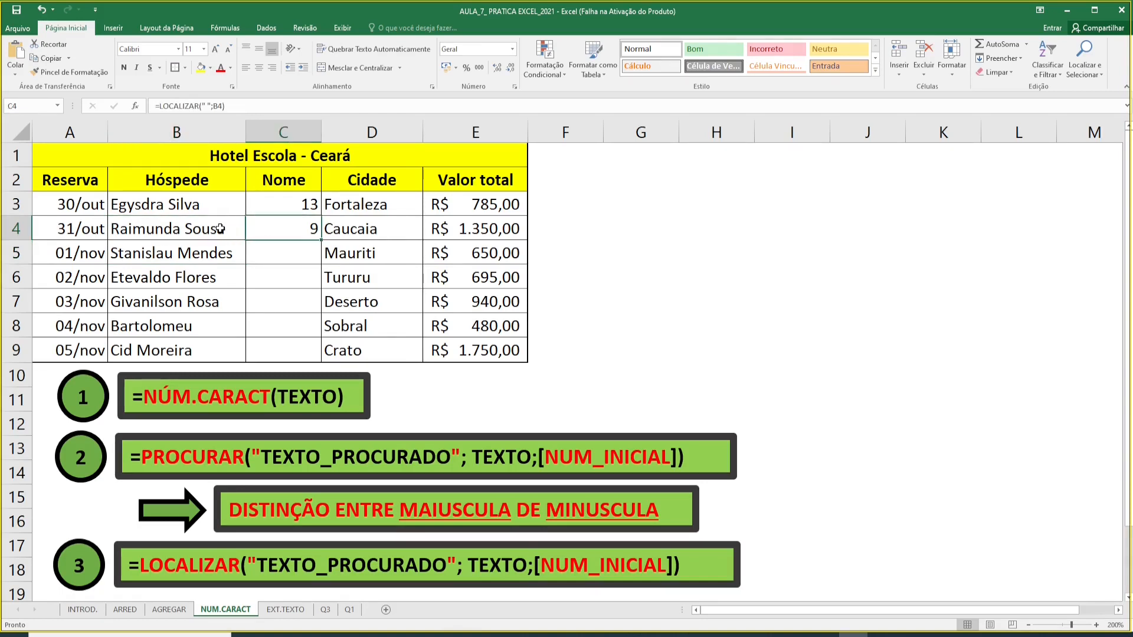
key("Up")
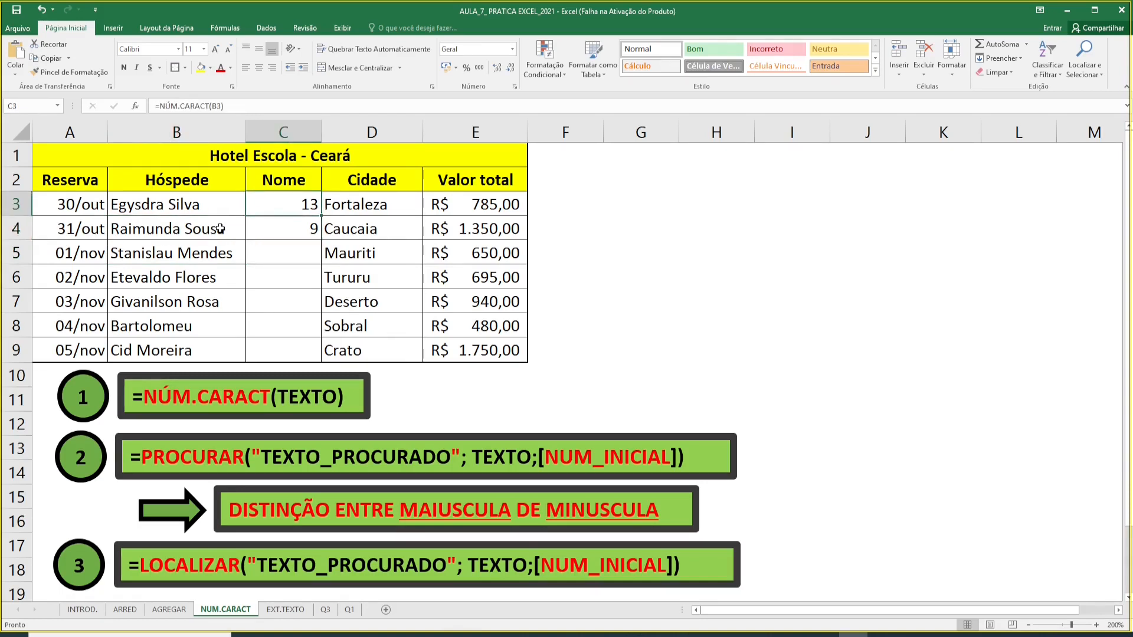
key("Down")
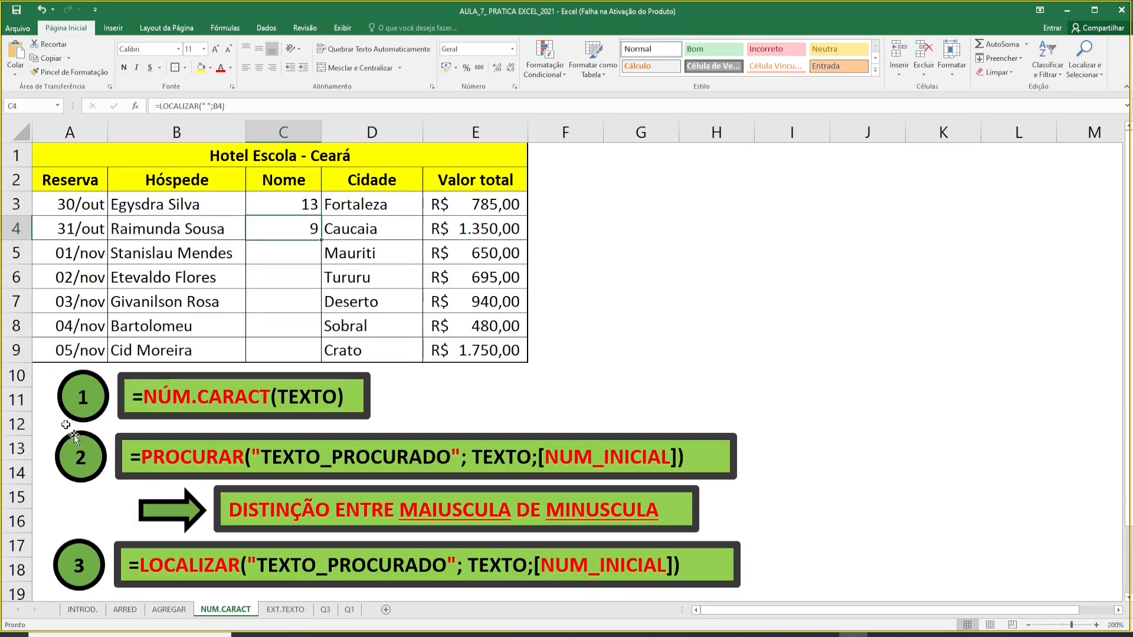
- Switch to the EXT.TEXTO sheet and examine the function name in its syntax note
left_click(285, 610)
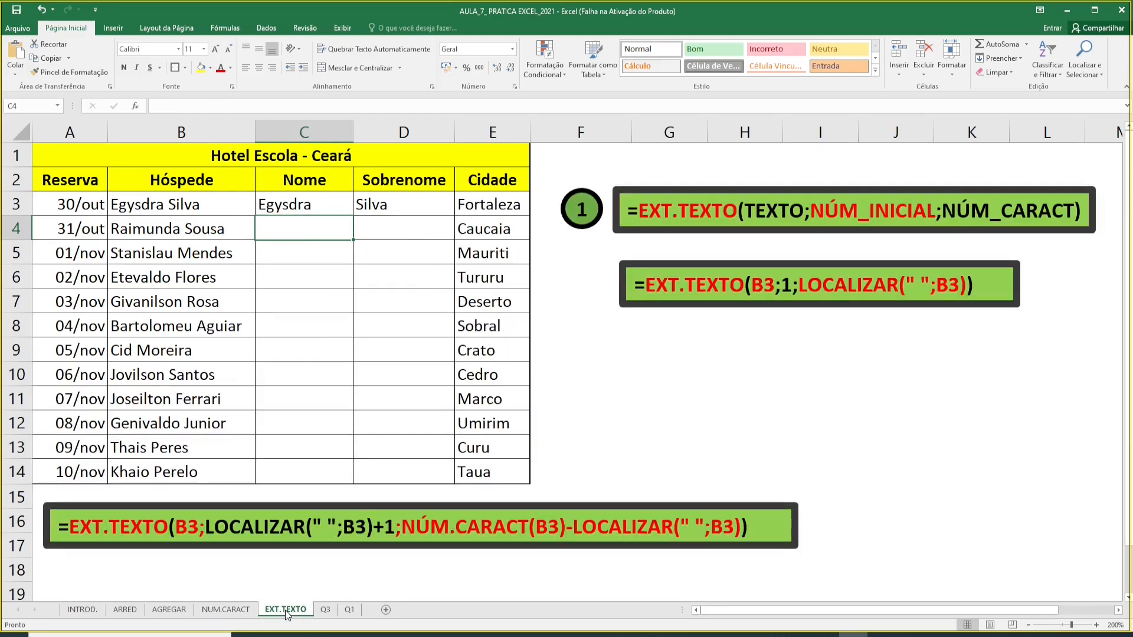
left_click(677, 206)
left_click_drag(639, 207, 738, 211)
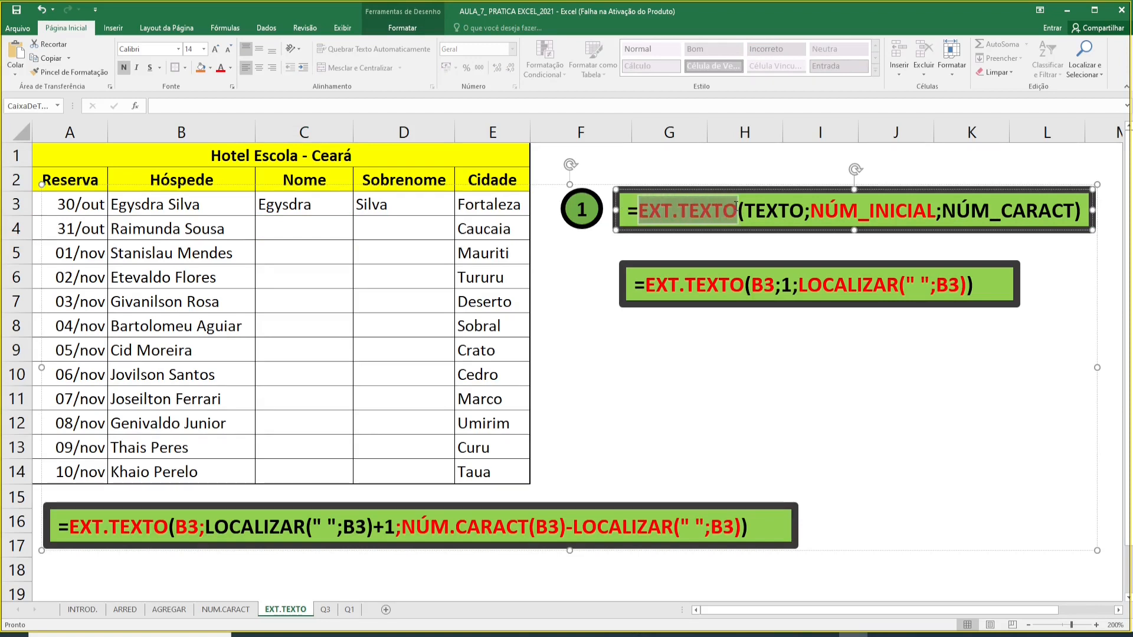
left_click(717, 243)
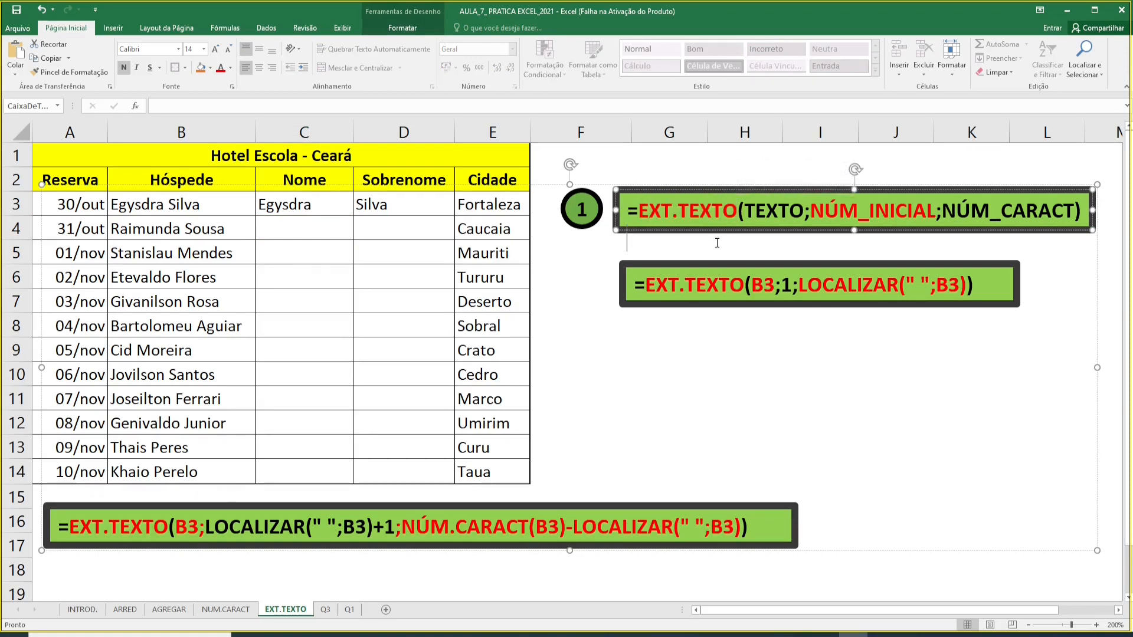
- Review the guest names in B3:B14 and the example first name and surname extracted in C3 and D3
left_click(196, 193)
left_click_drag(216, 208, 227, 472)
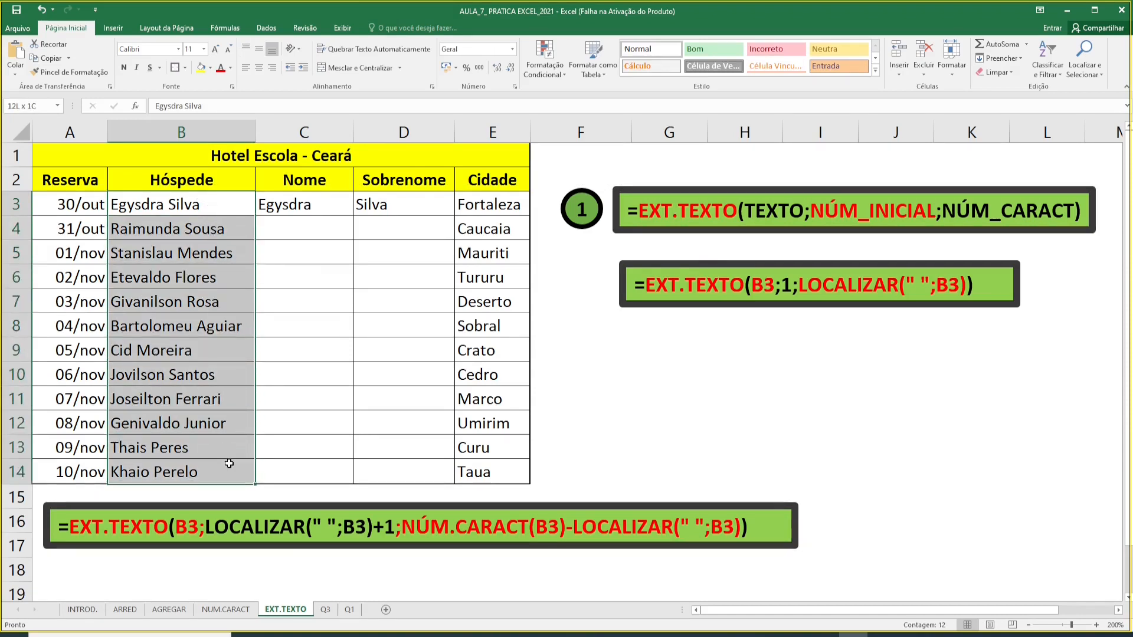
left_click(301, 207)
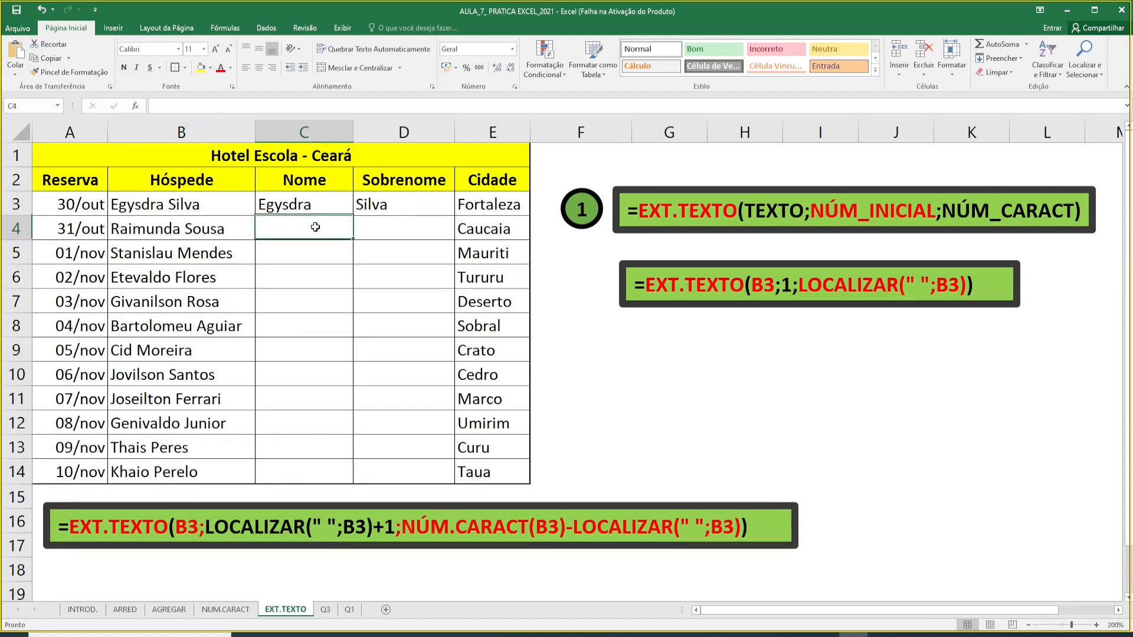
left_click(374, 205)
left_click(309, 229)
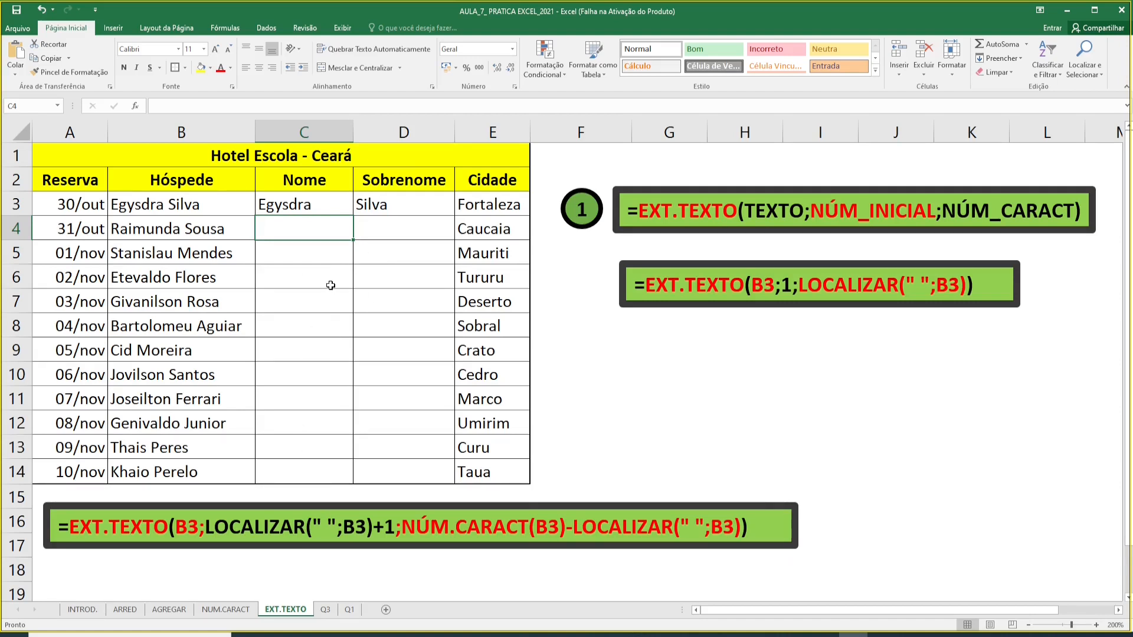
- Compare the example formula in C3 with the EXT.TEXTO syntax note and the source name in B3
left_click(323, 207)
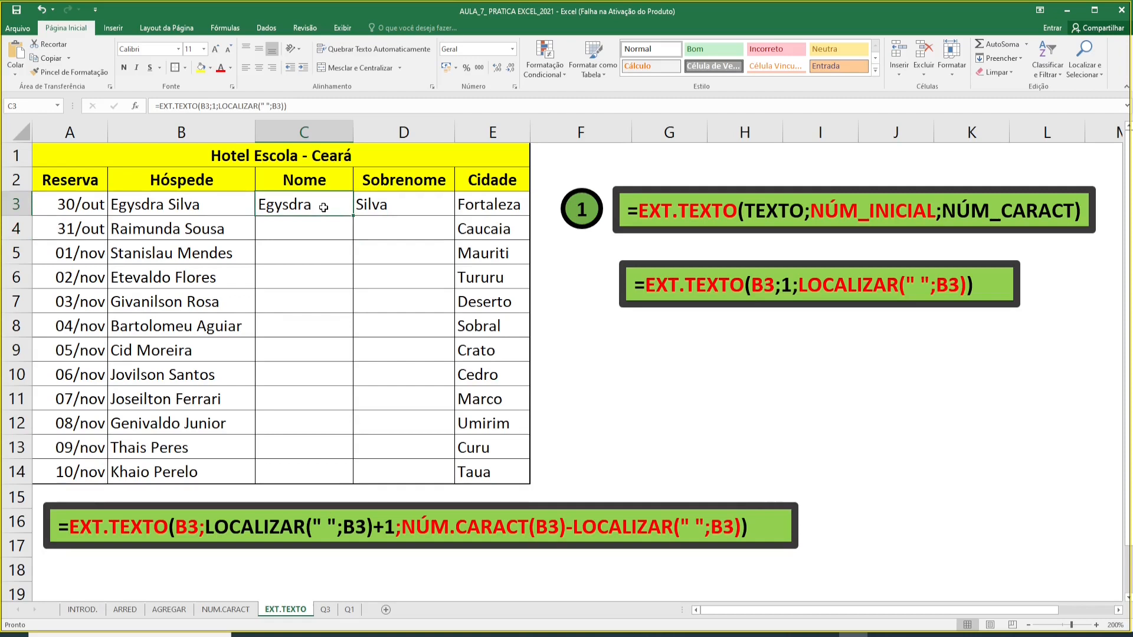
left_click_drag(639, 210, 736, 210)
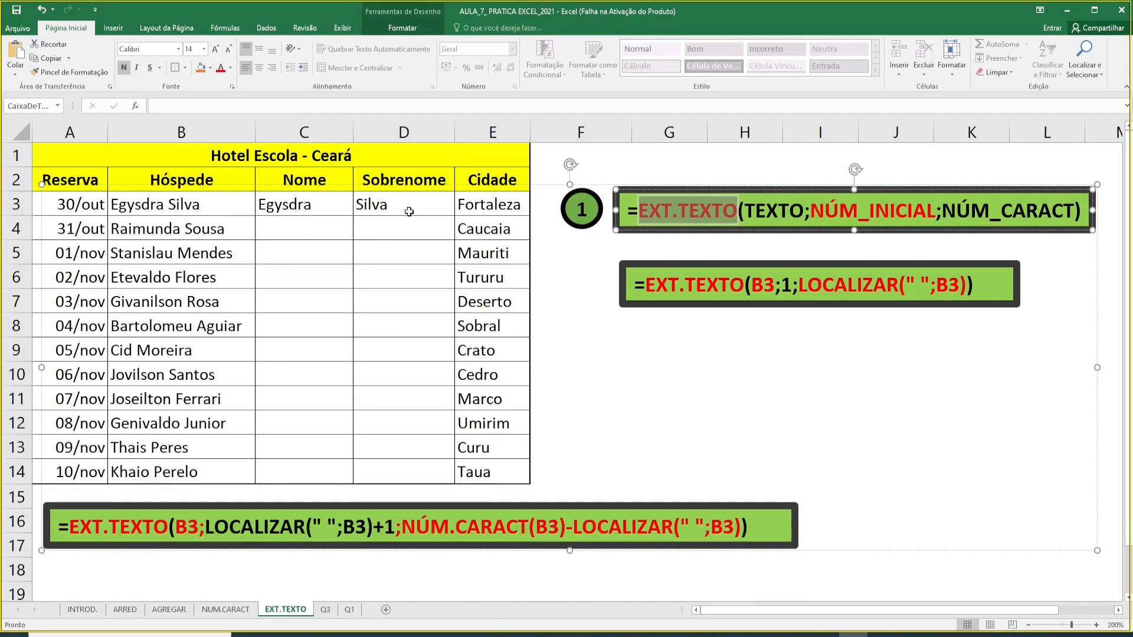
left_click(330, 205)
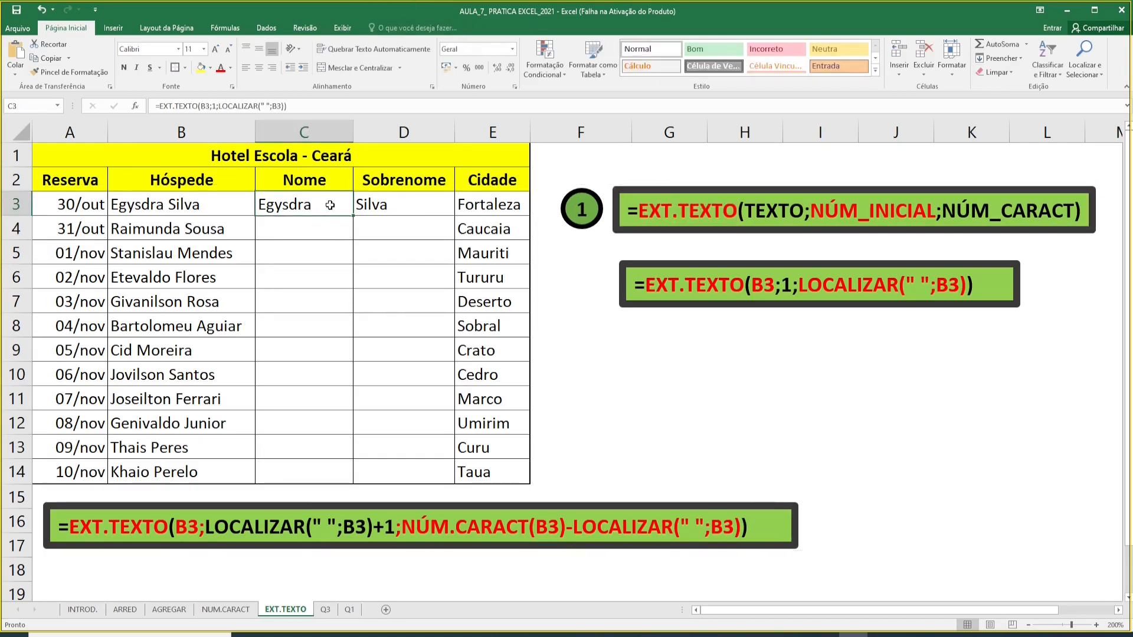
left_click(188, 207)
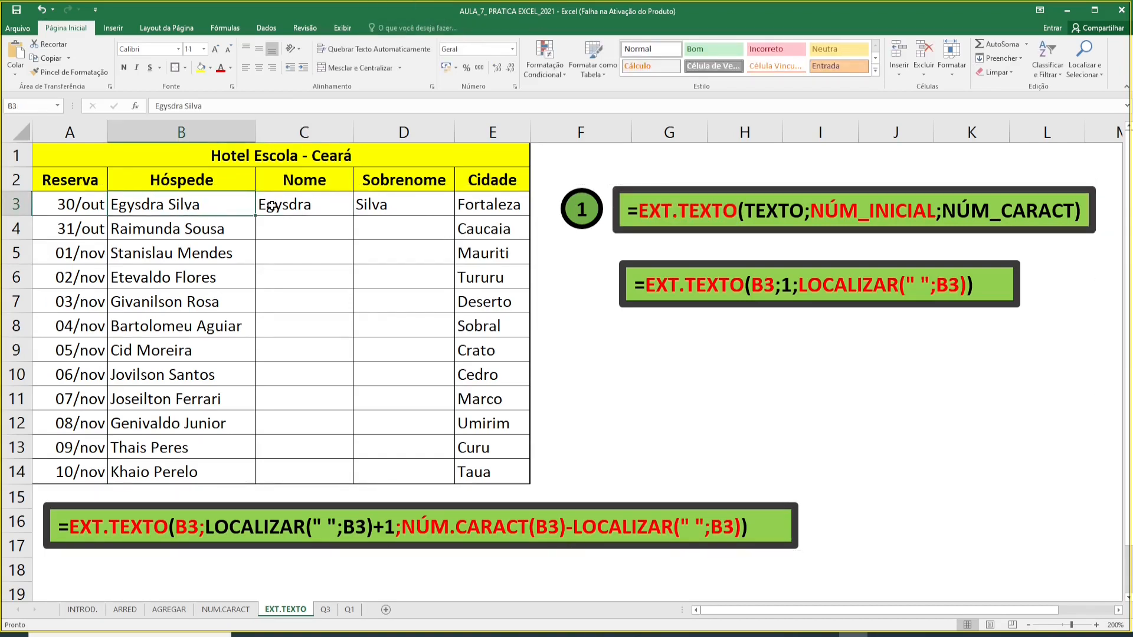
- Enter =EXT.TEXTO(B4;1;7) in C4 to extract the first name from the guest name in B4
left_click(229, 227)
left_click(286, 229)
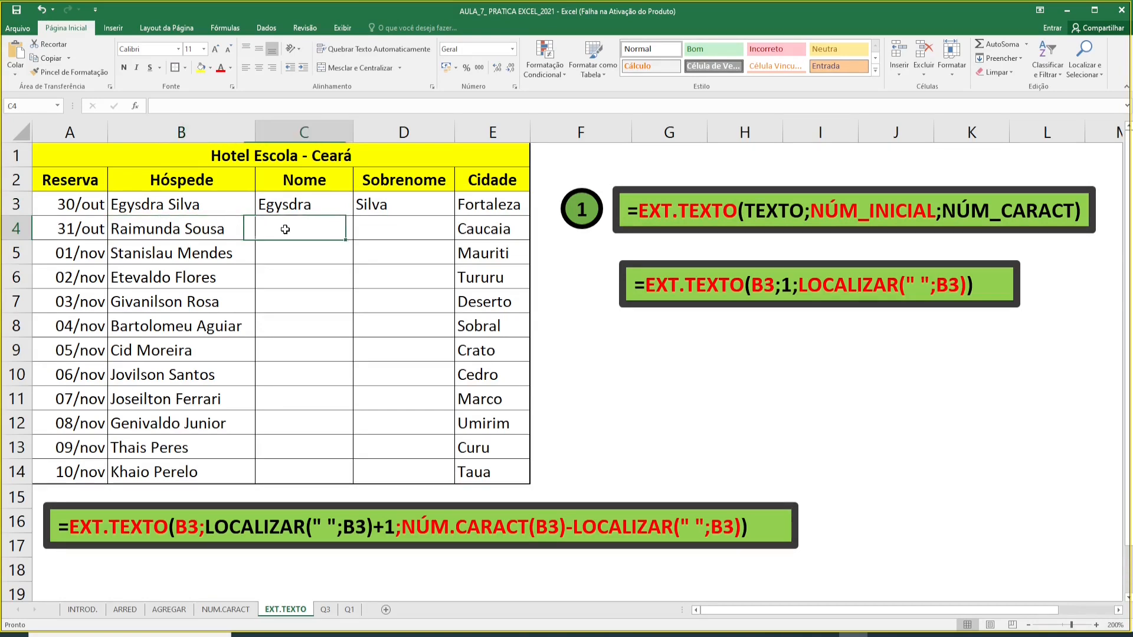
left_click(232, 228)
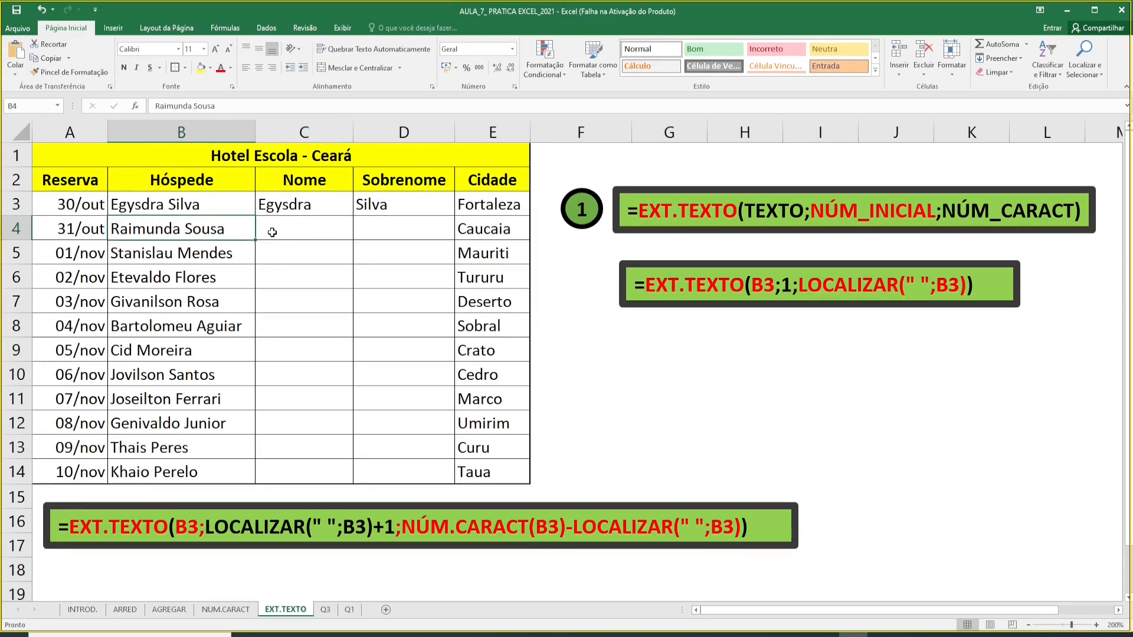
left_click(273, 230)
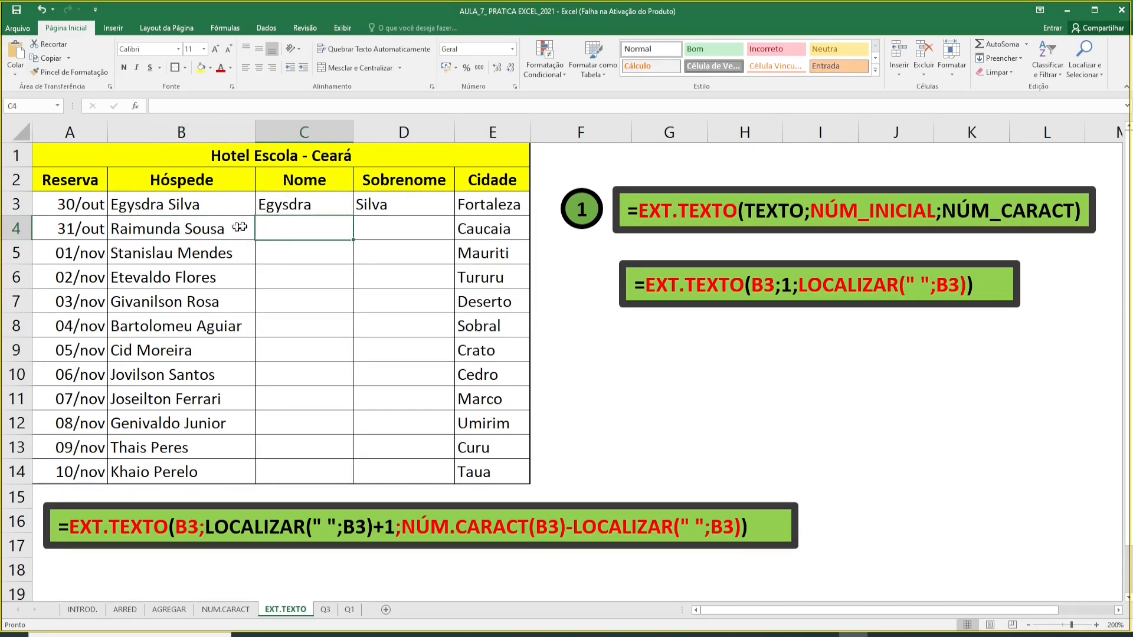
type("=")
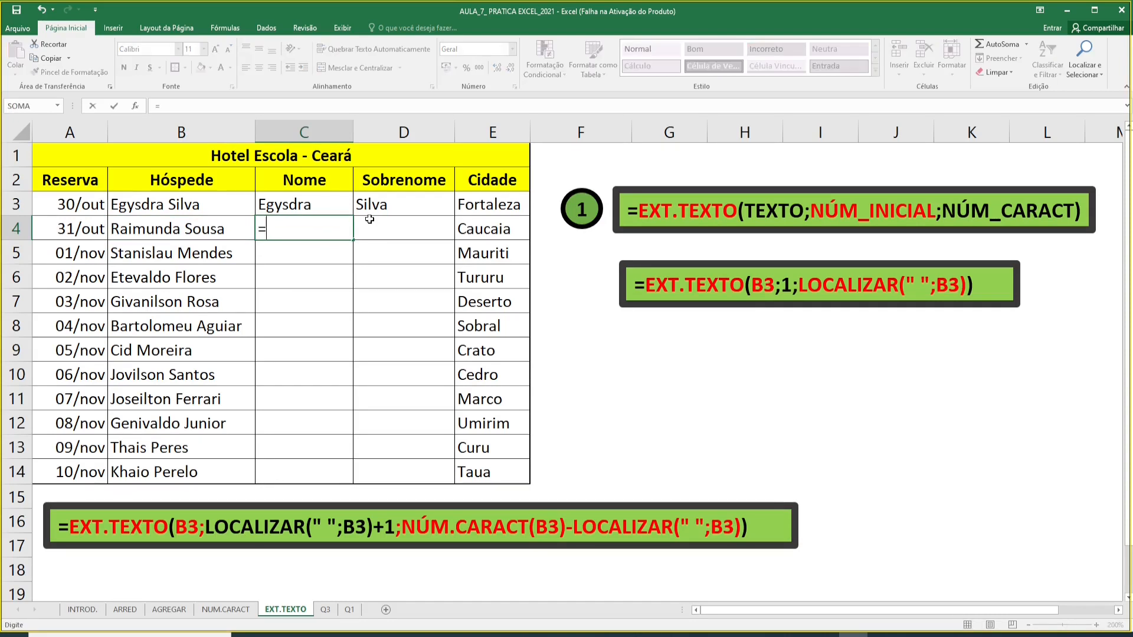
type("ext")
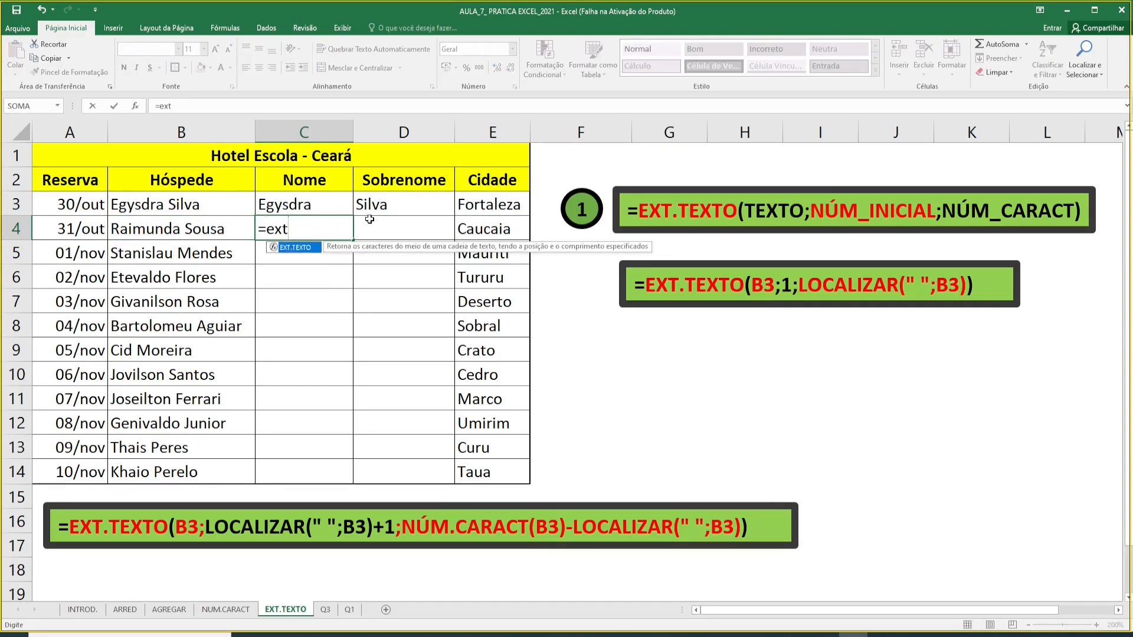
double_click(302, 247)
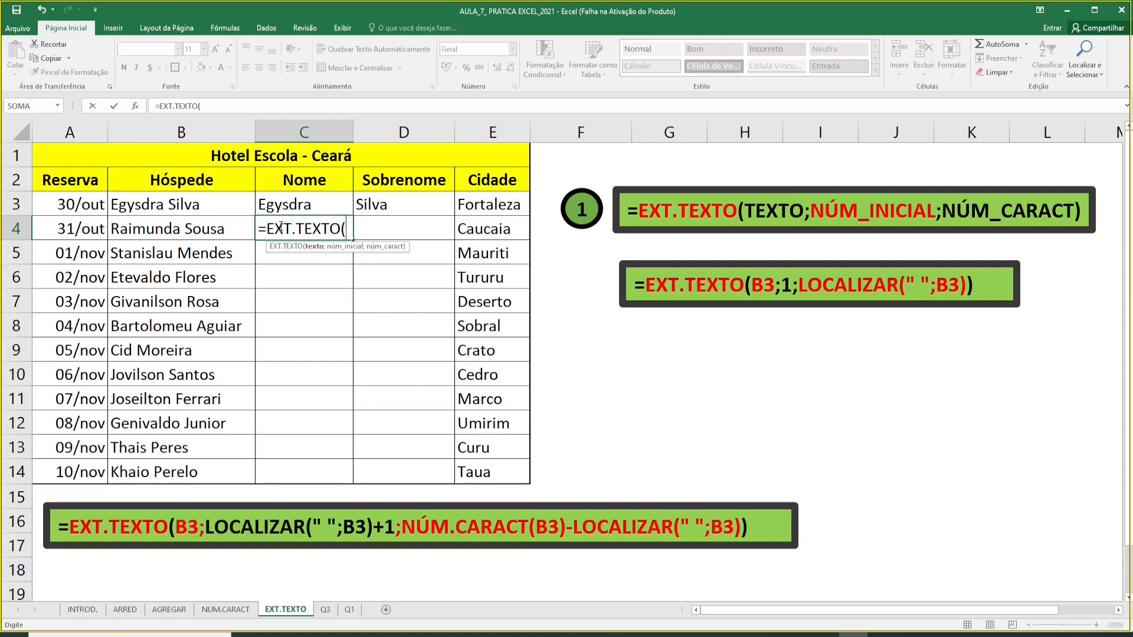
left_click(239, 232)
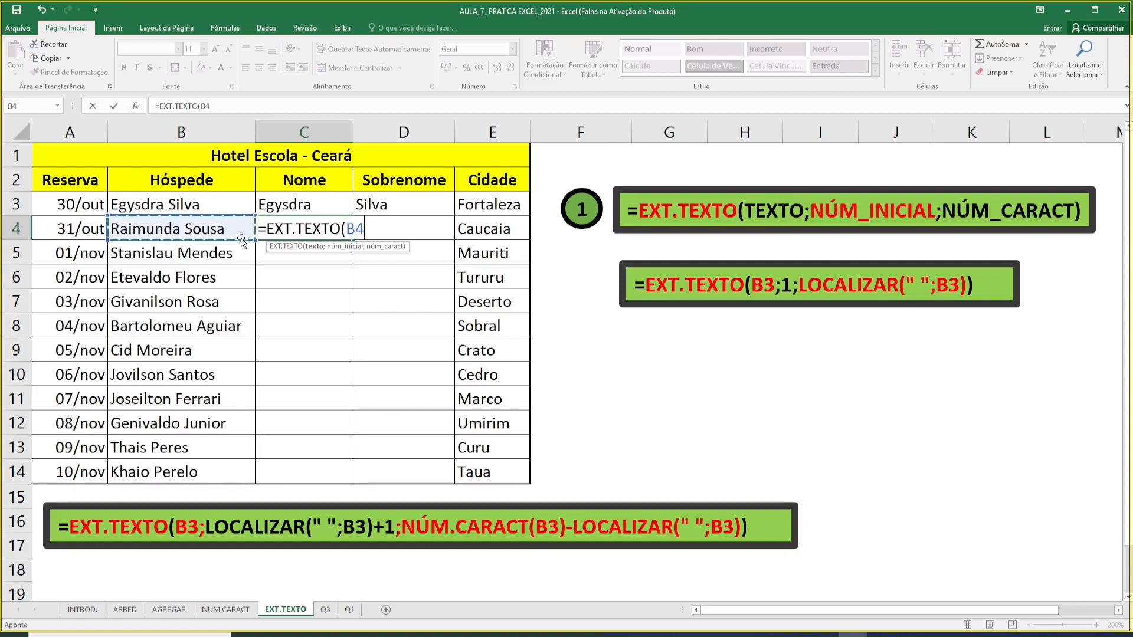
type(";")
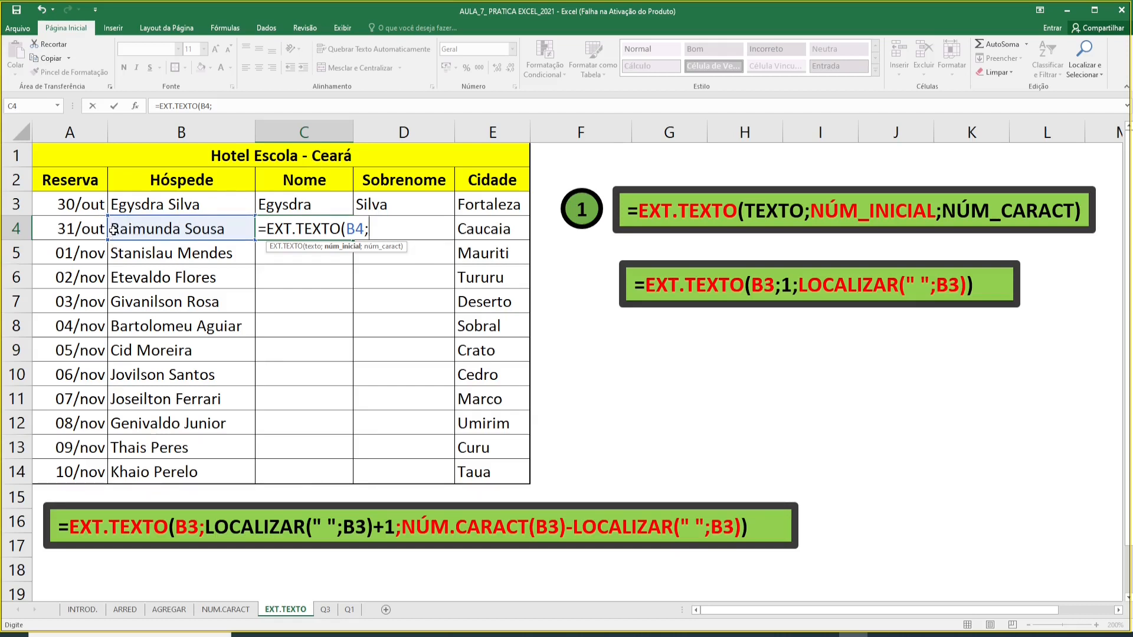
type("1;7")
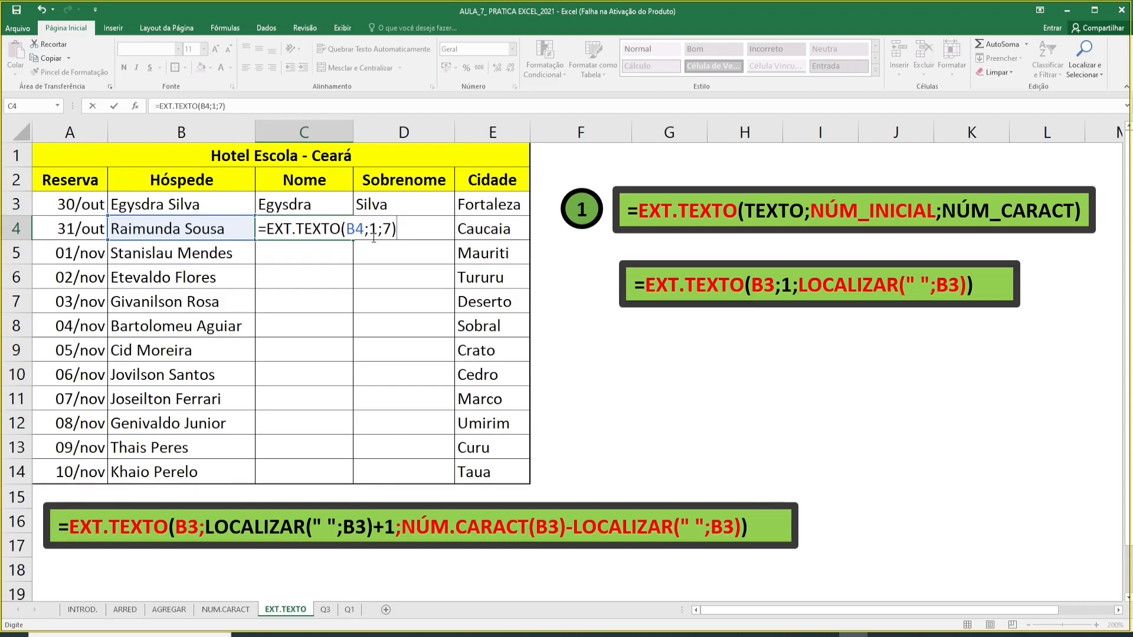
key("Return")
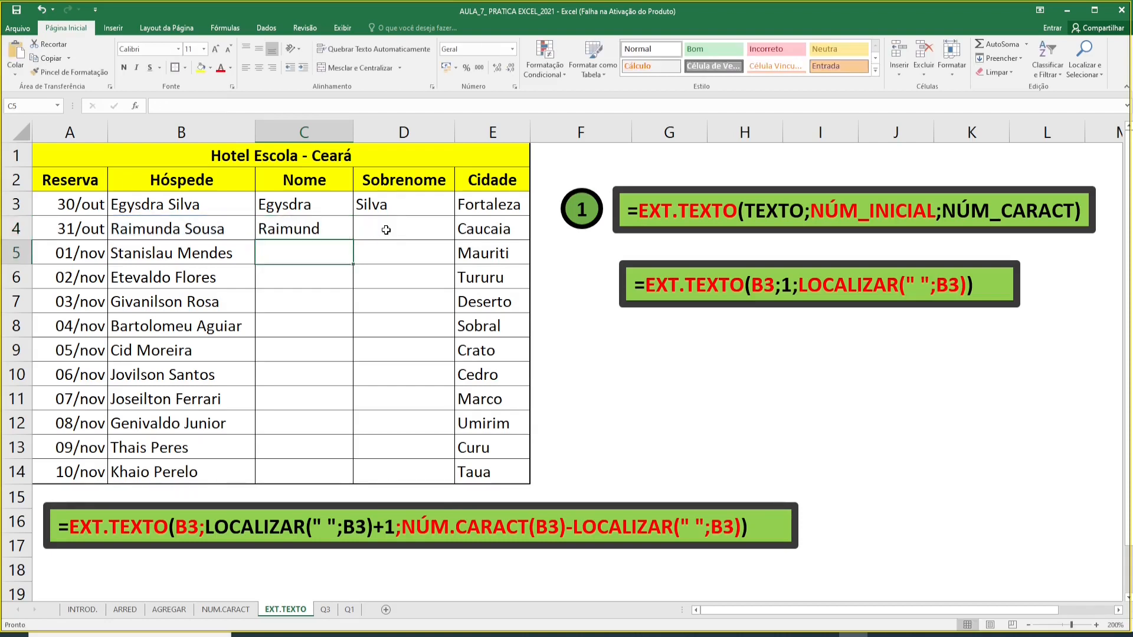
- Set the number of characters in the C4 EXT.TEXTO formula to 8
left_click(325, 232)
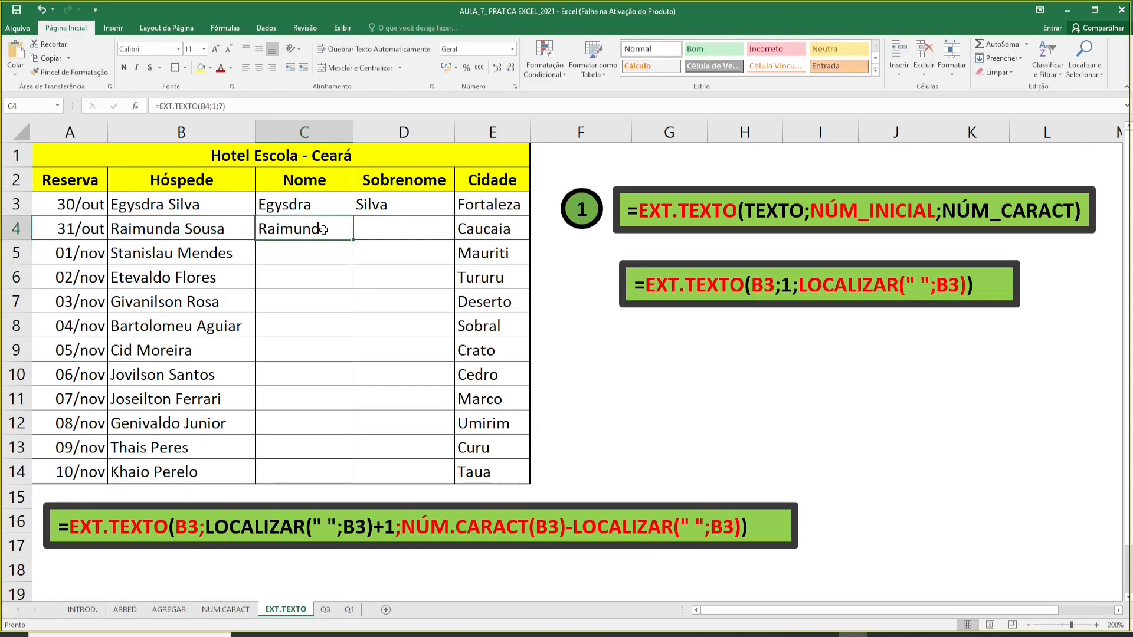
double_click(329, 226)
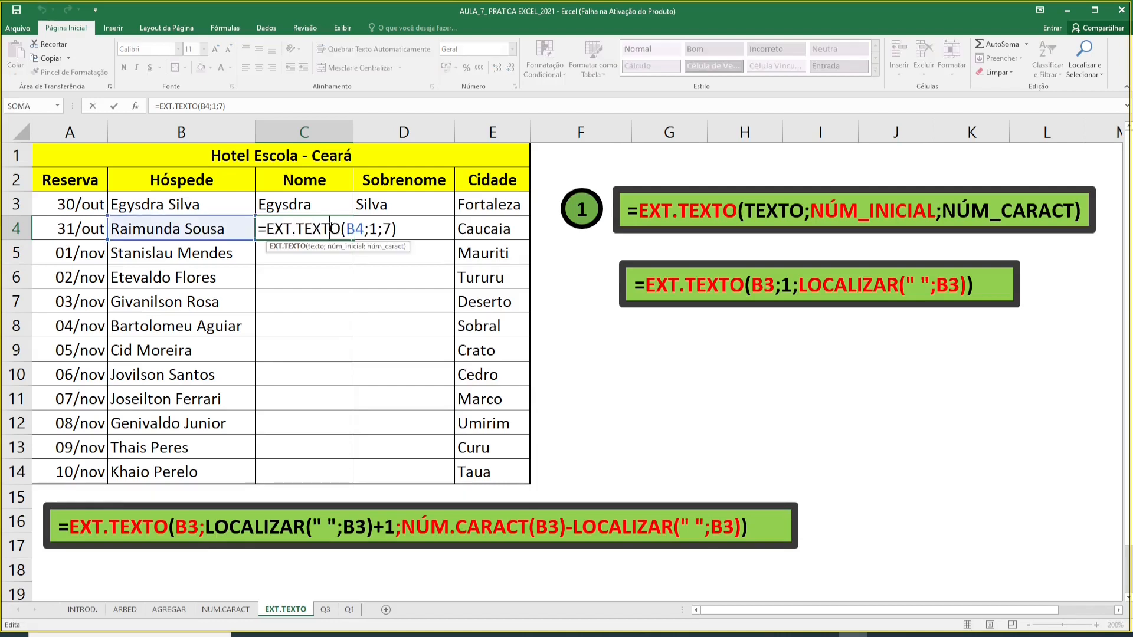
left_click(391, 227)
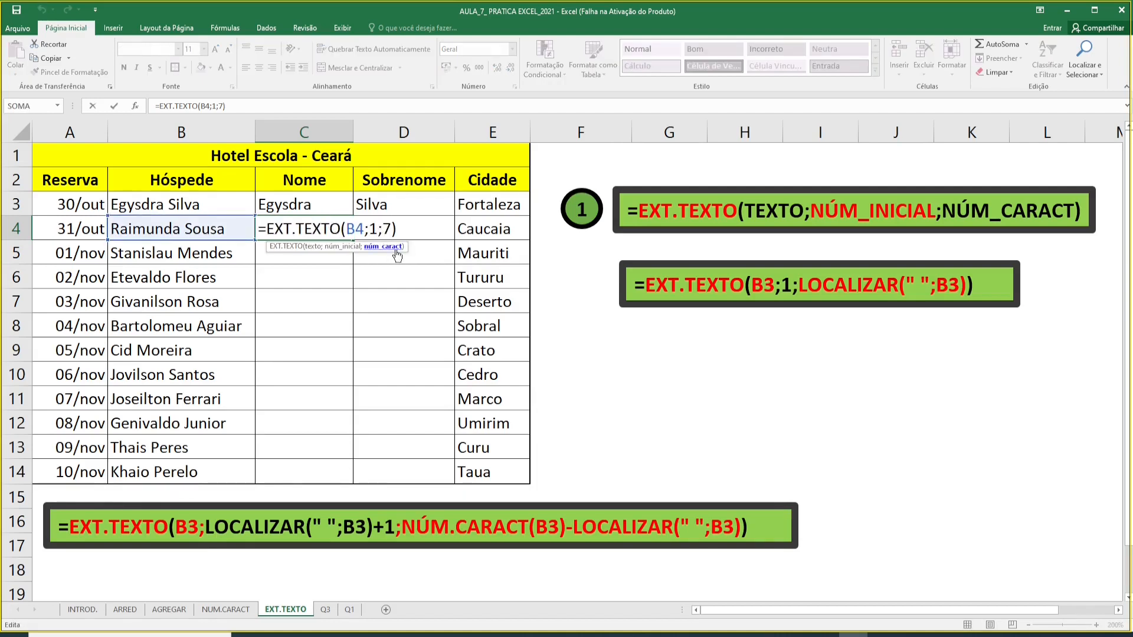
key("BackSpace")
type("8")
key("Return")
- Try filling the C4 formula down to C14, and clear the copies from C5:C14
left_click(343, 226)
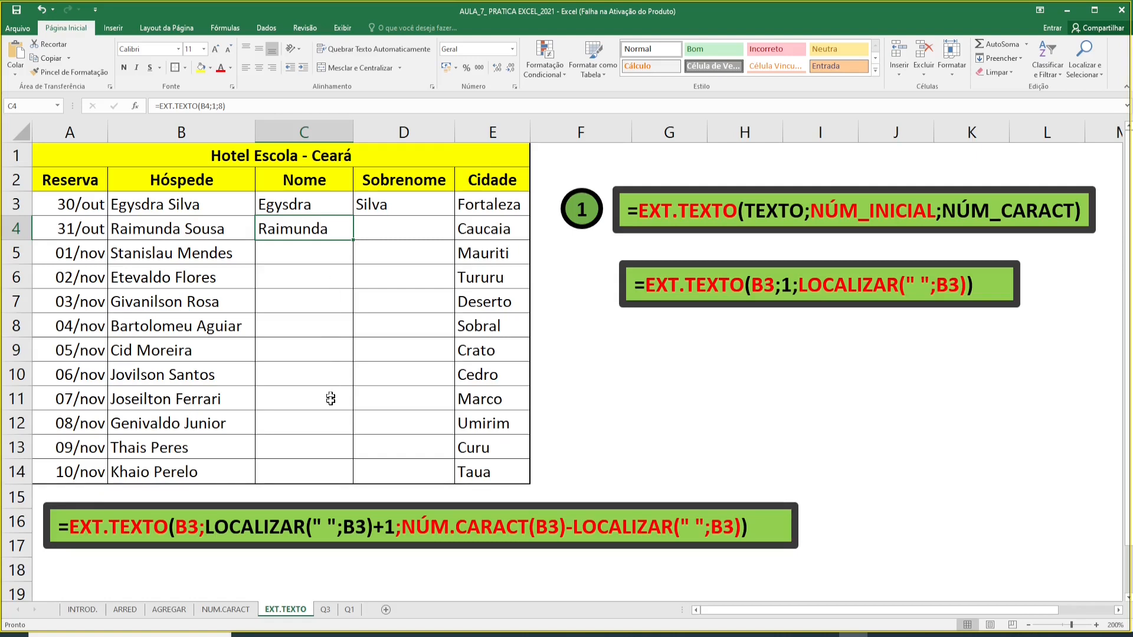
double_click(353, 240)
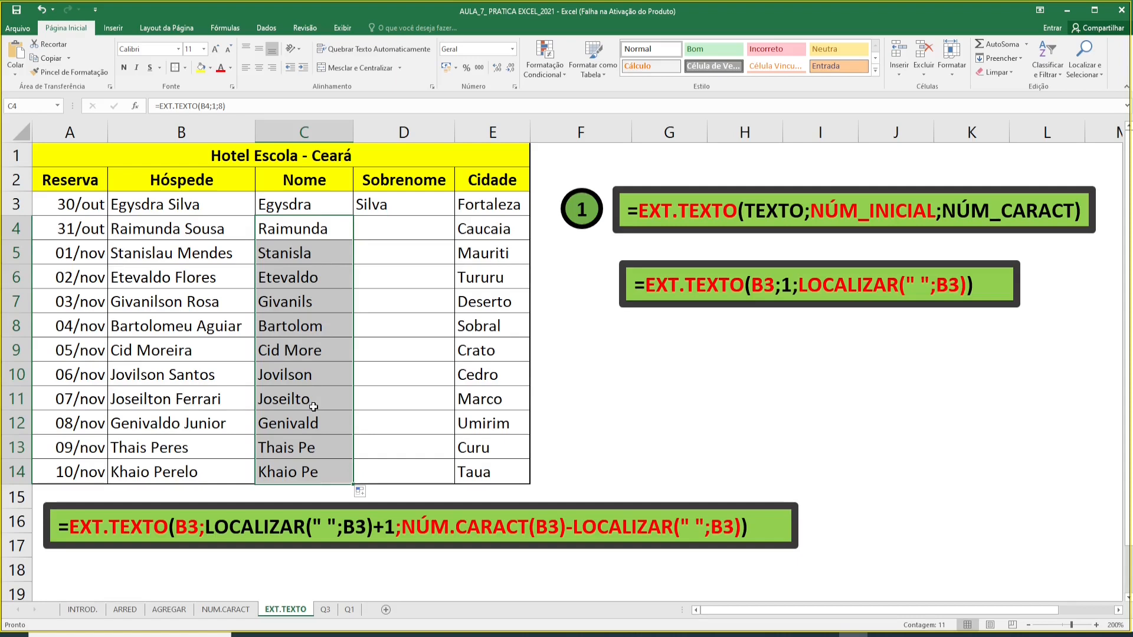
left_click(305, 349)
left_click(305, 381)
left_click(306, 407)
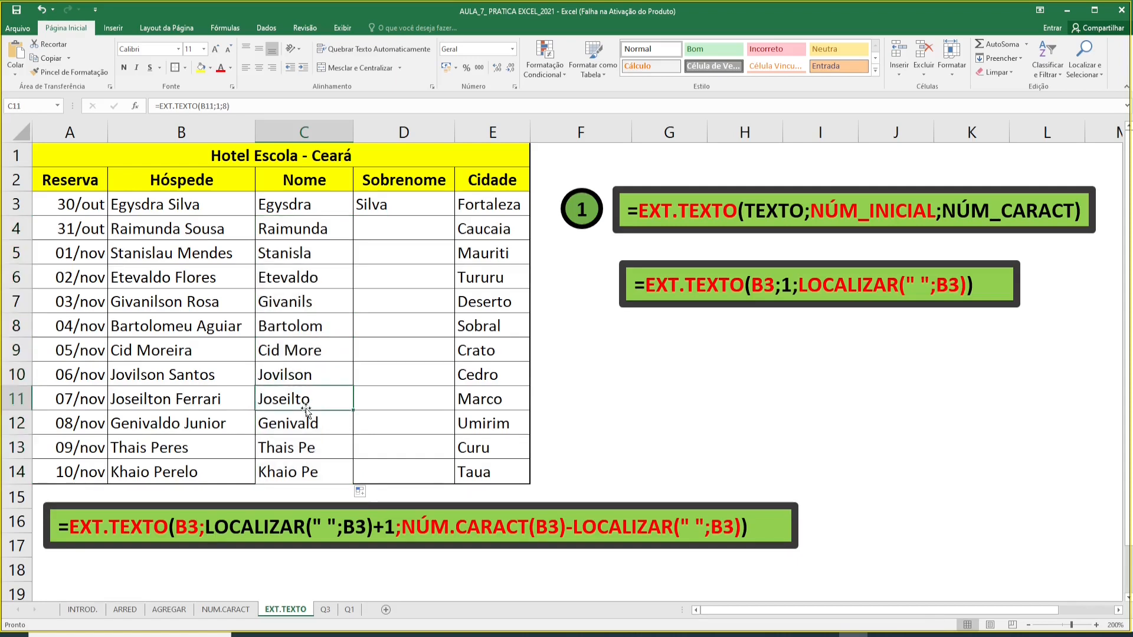
left_click_drag(334, 264, 314, 462)
key("Delete")
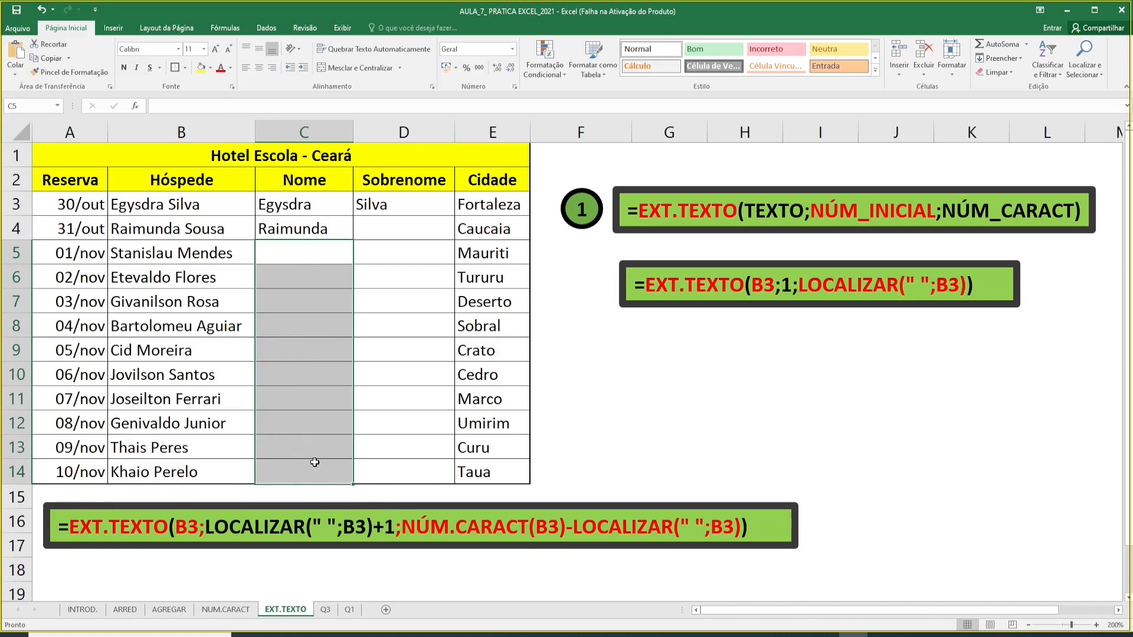
double_click(329, 229)
double_click(392, 230)
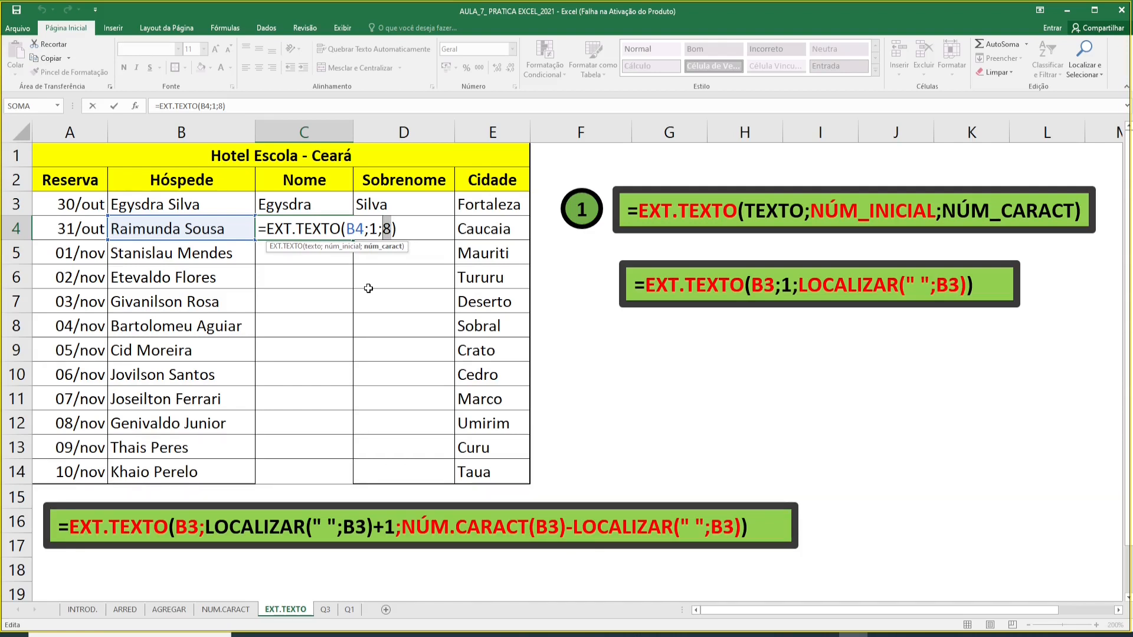
left_click(348, 268)
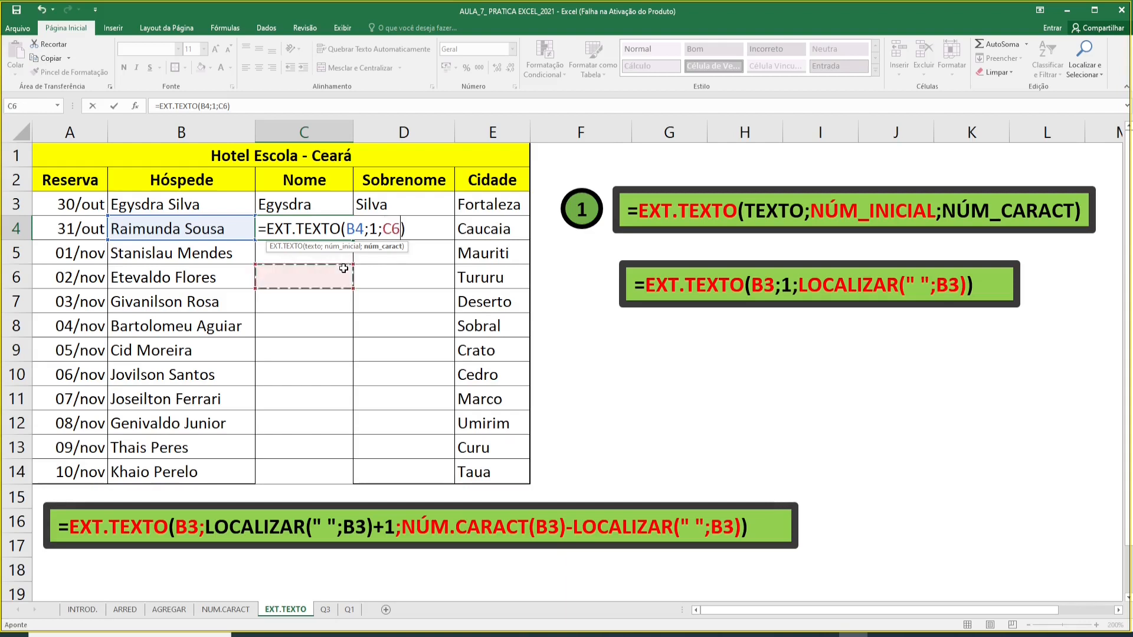
key("Escape")
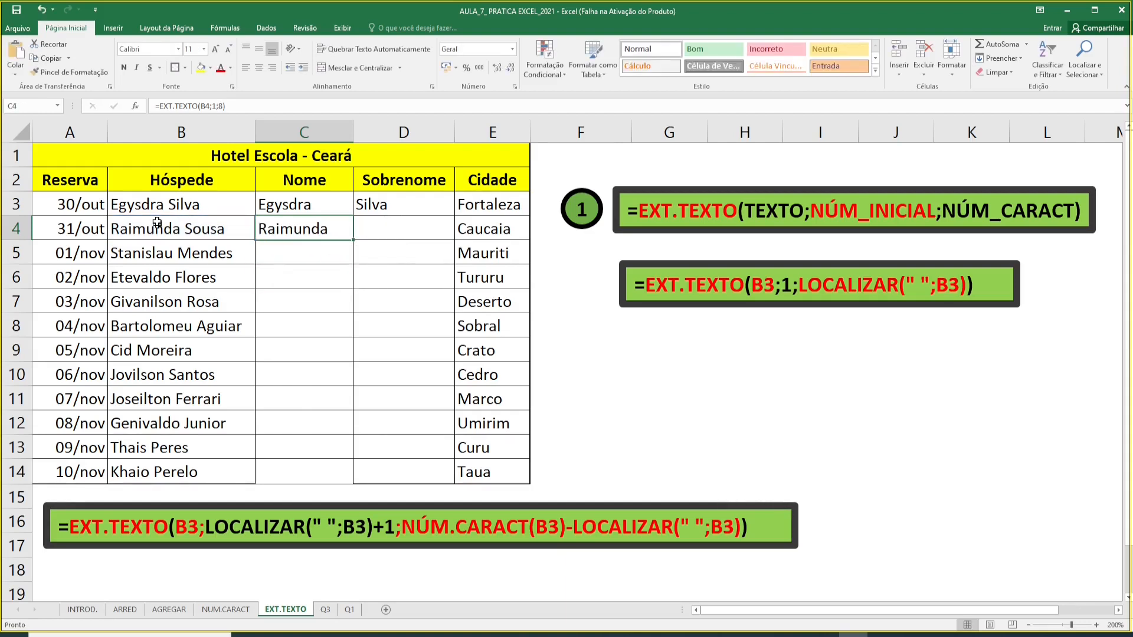
- Check where the space sits between first name and surname in the guest names in B4, B5 and B6
left_click(176, 229)
double_click(183, 230)
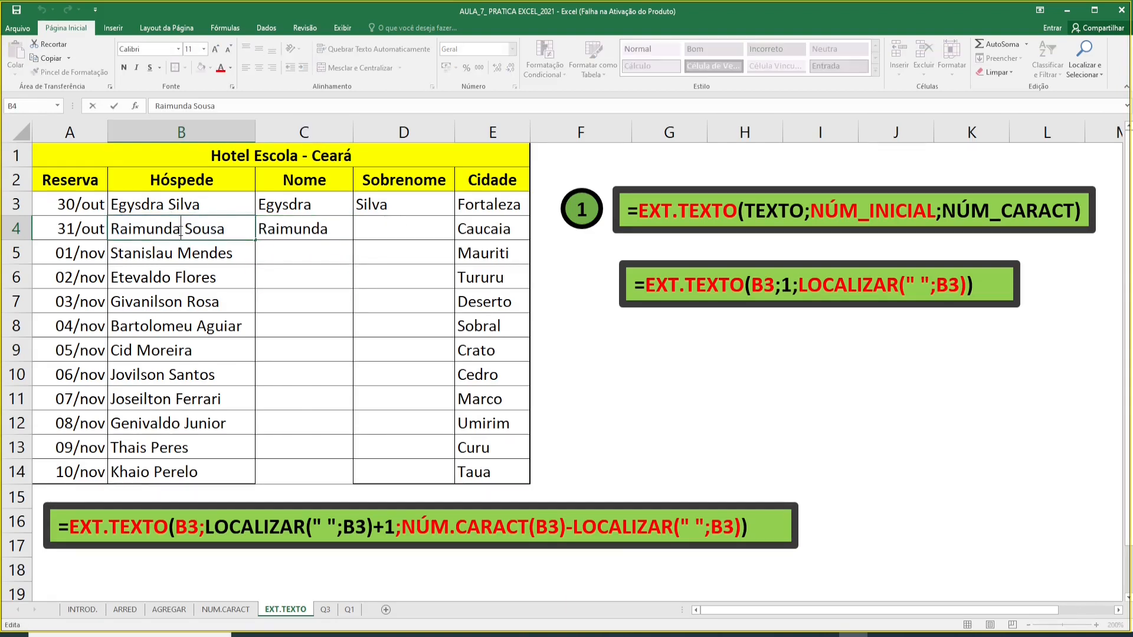
left_click(174, 253)
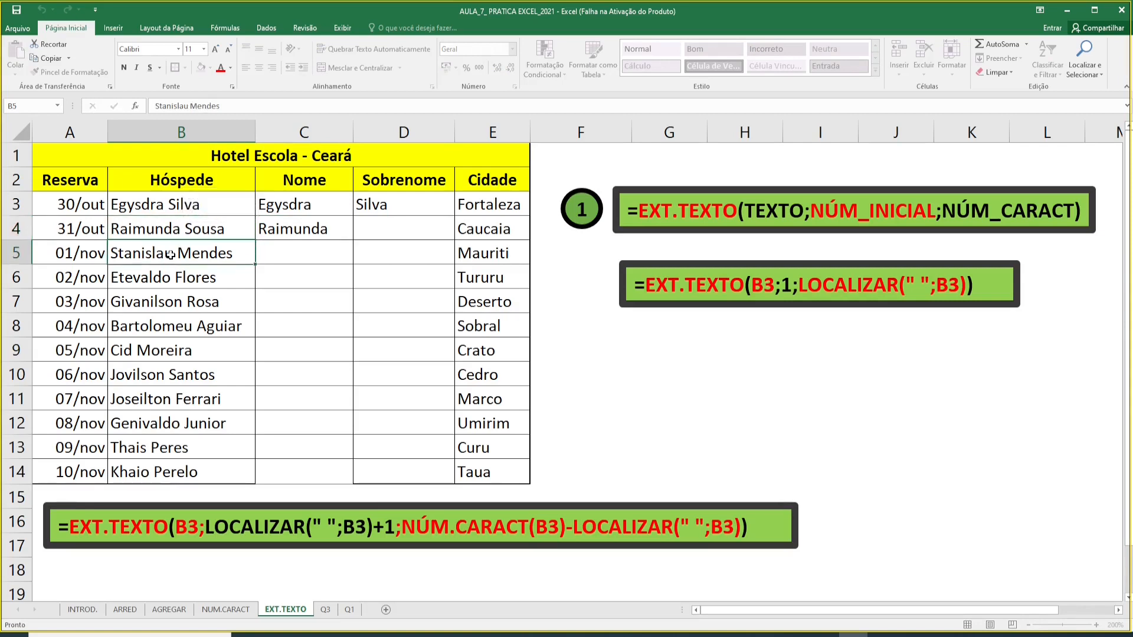
double_click(174, 253)
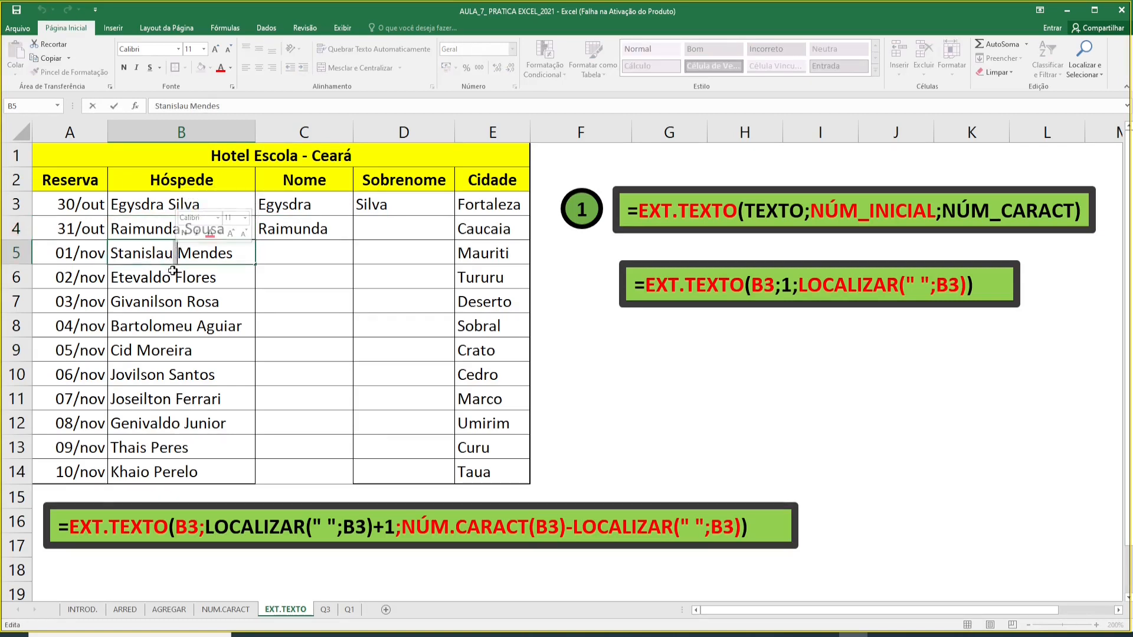
left_click(170, 277)
double_click(170, 277)
left_click_drag(170, 277, 175, 277)
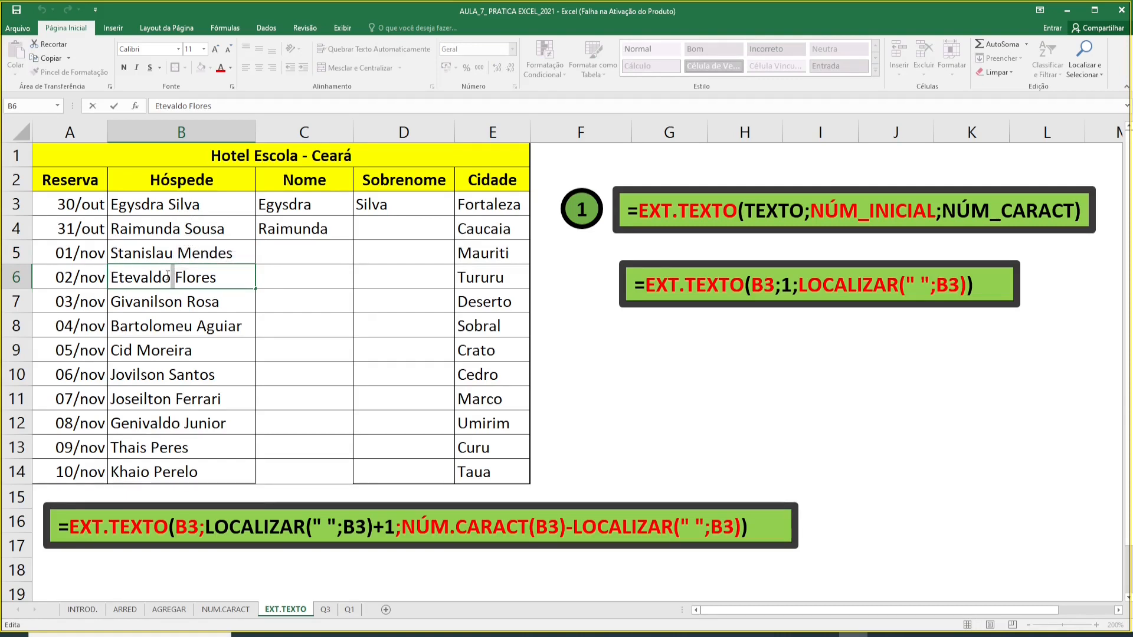
- Replace the fixed number of characters in the C4 formula with LOCALIZAR(" ";B4), giving =EXT.TEXTO(B4;1;LOCALIZAR(" ";B4))
left_click(298, 230)
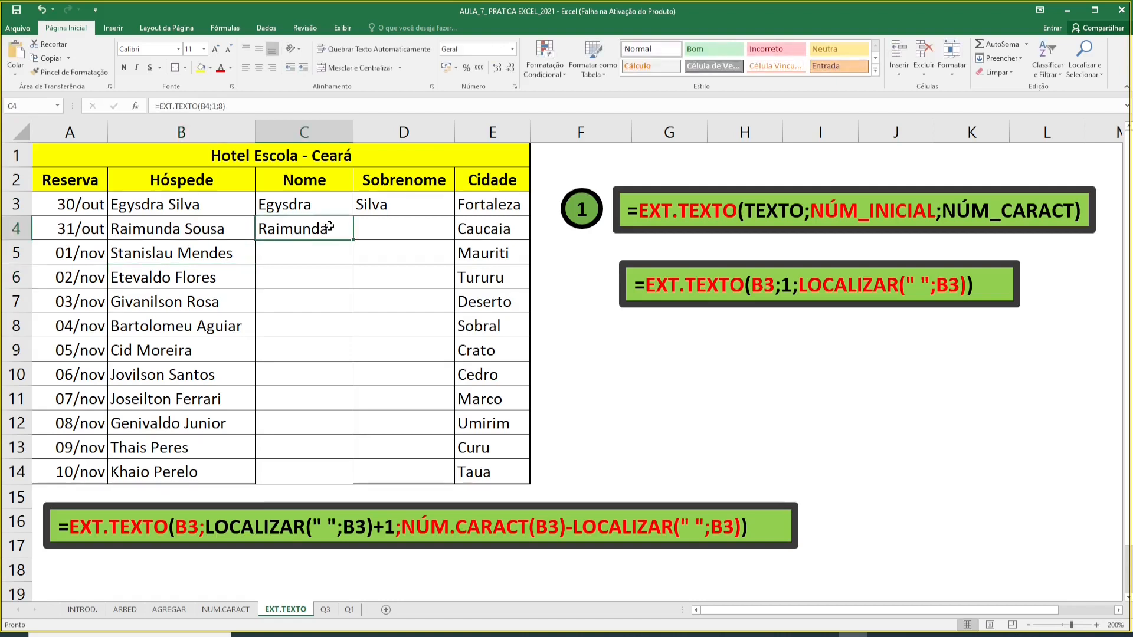
double_click(329, 226)
left_click(393, 231)
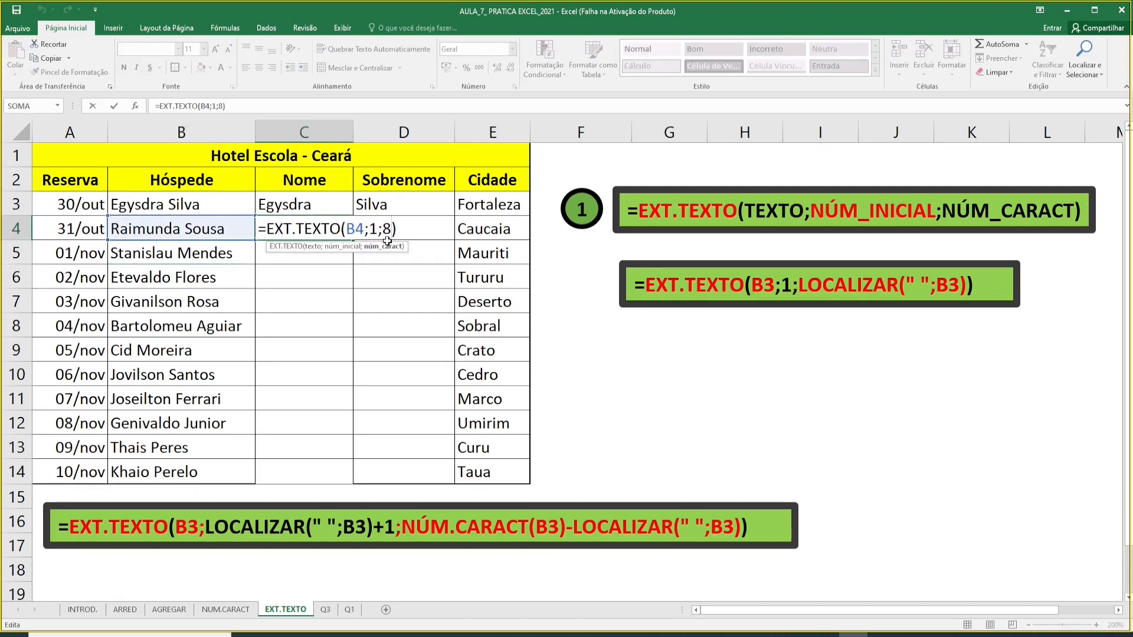
key("BackSpace")
type("LOCALI")
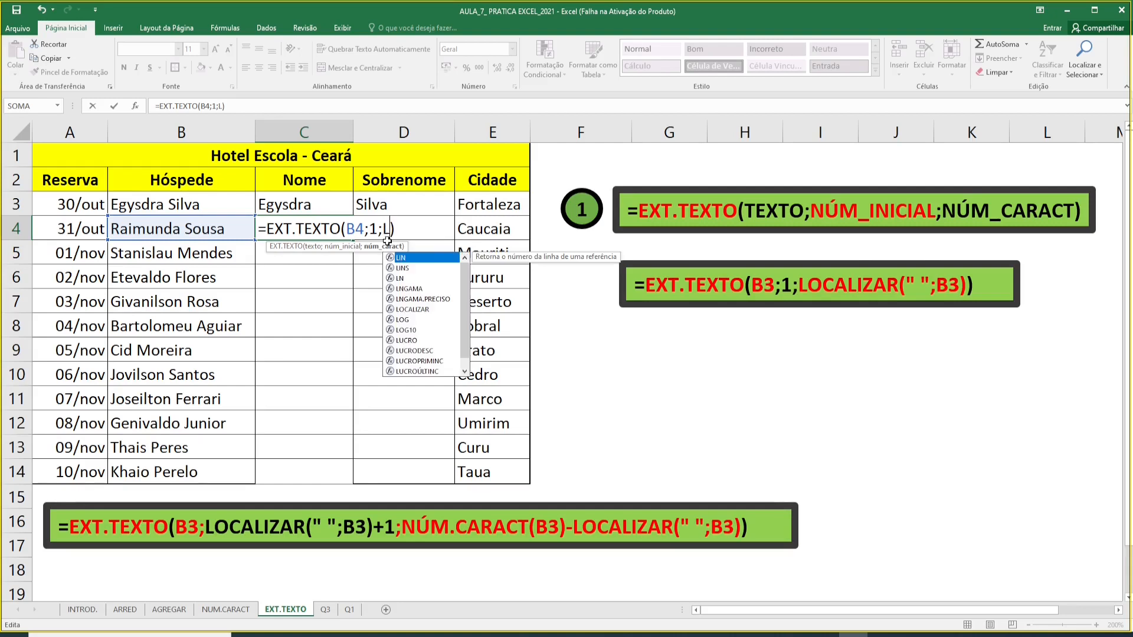
type("ZAR")
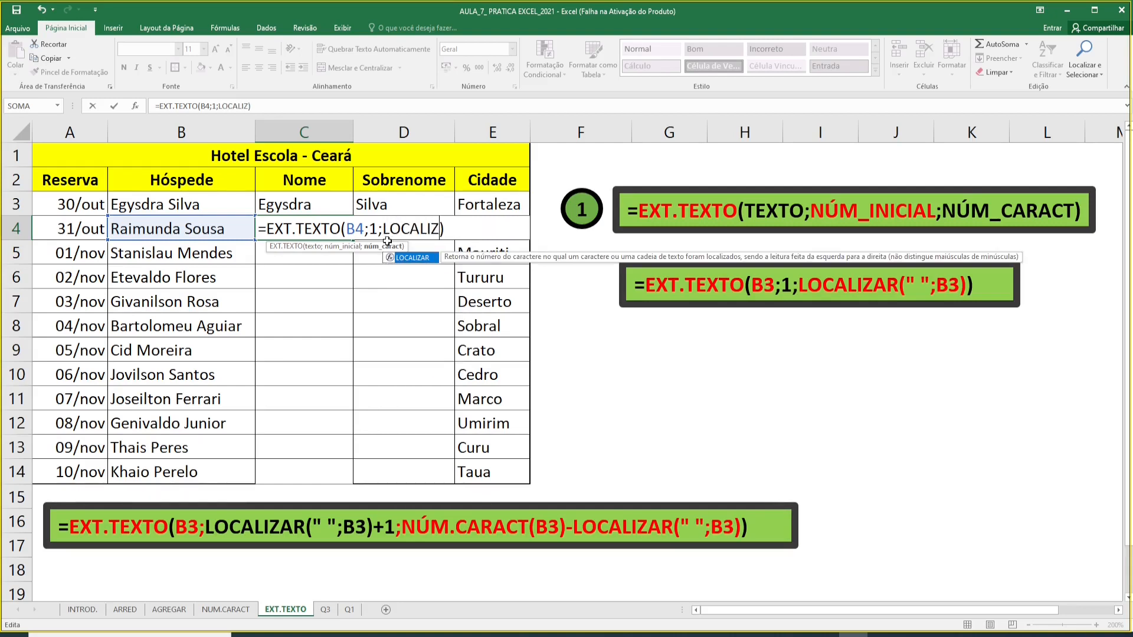
type("(")
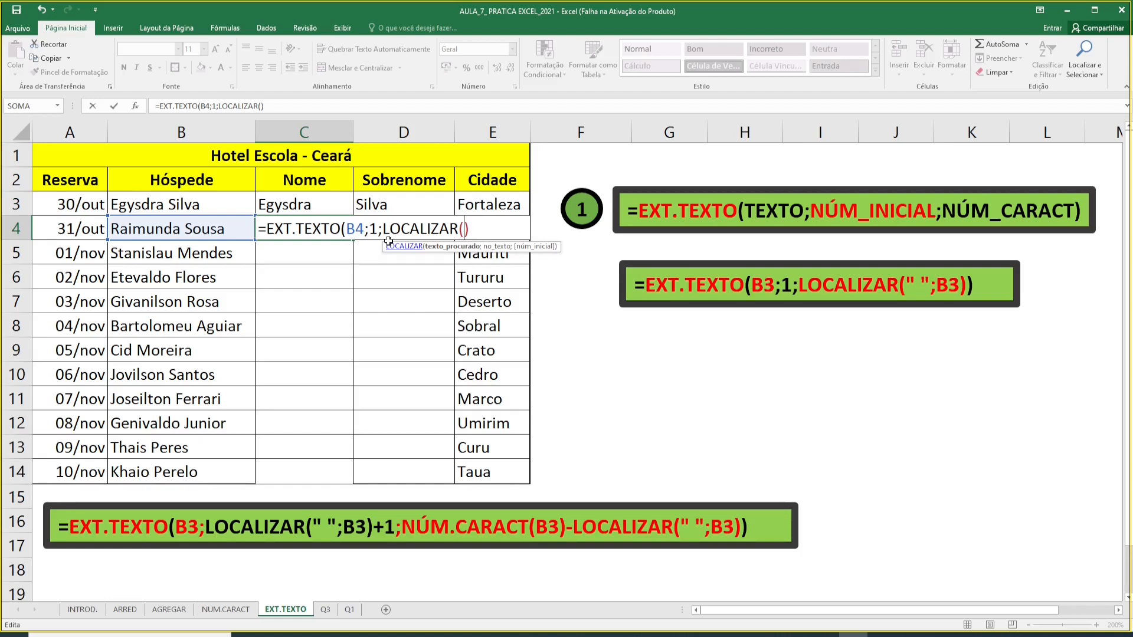
type("\" \";")
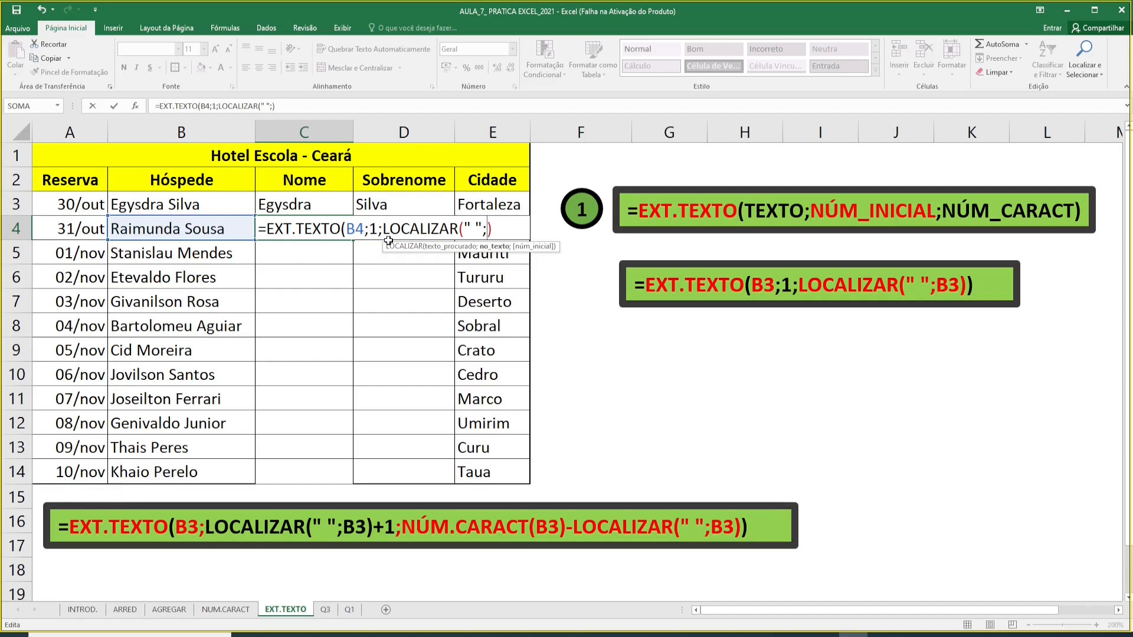
left_click(219, 226)
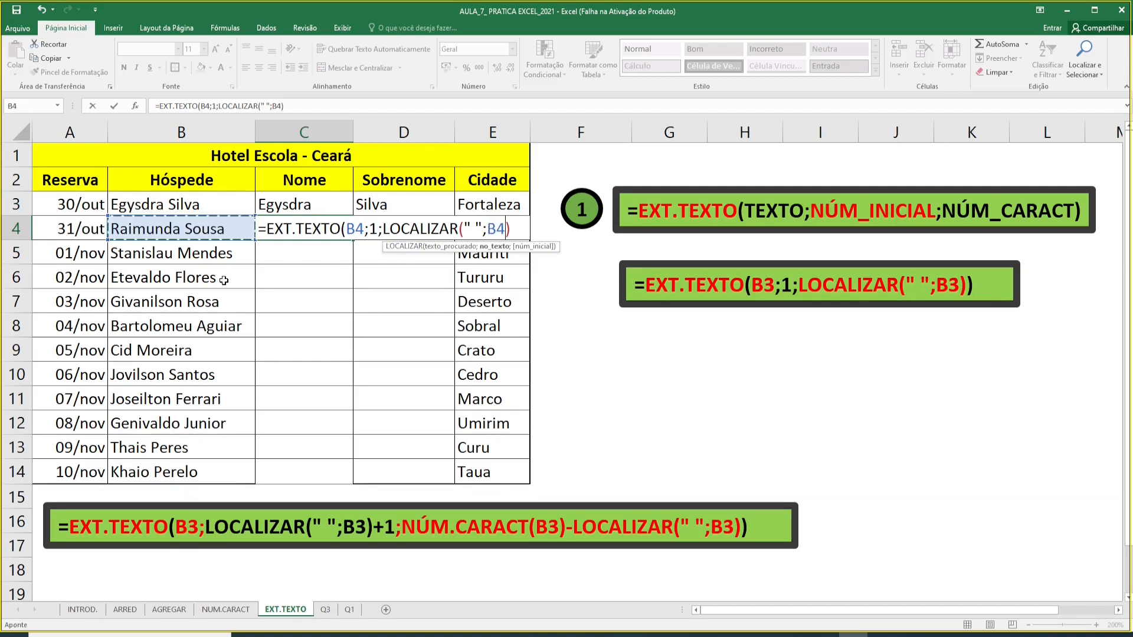
type(")")
key("Return")
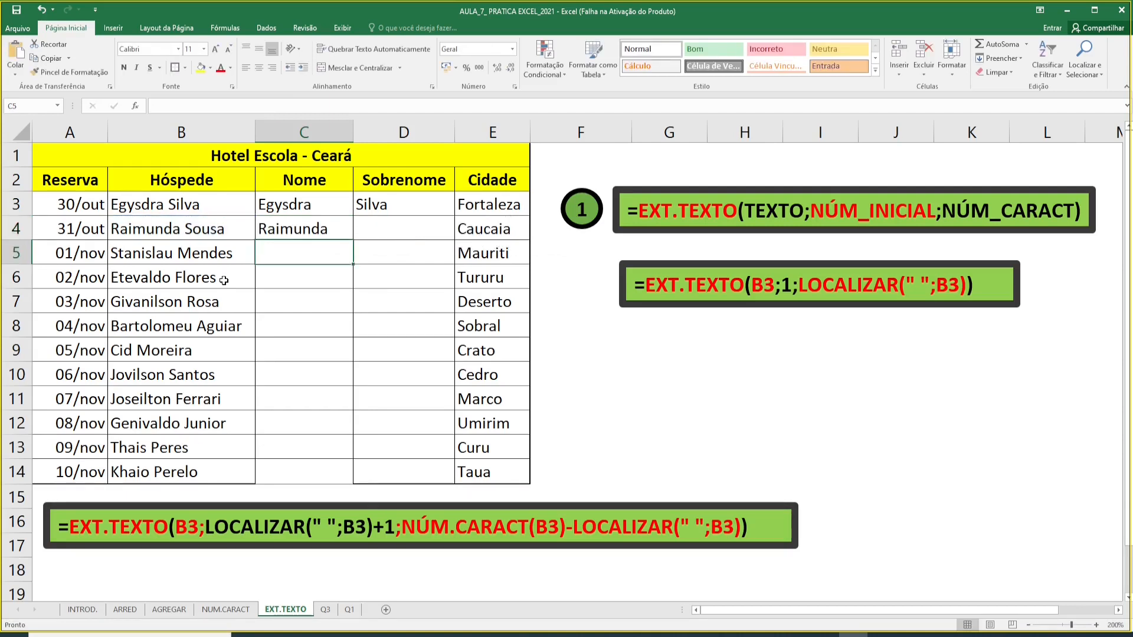
- Review the nested EXT.TEXTO and LOCALIZAR formula in C4 against the guest name in B4
key("Up")
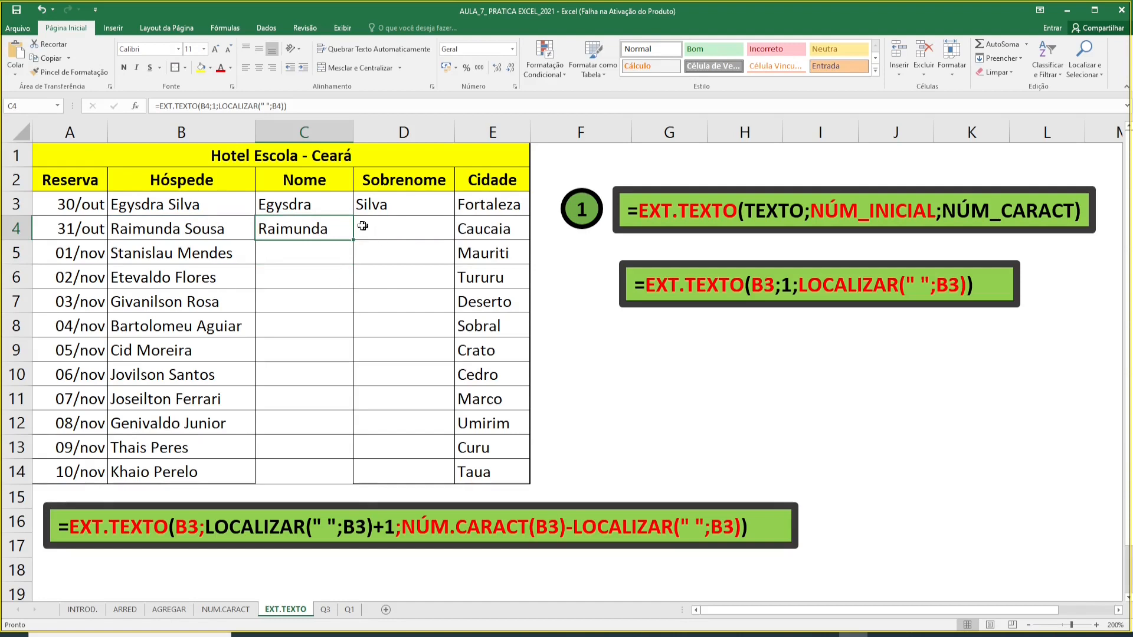
double_click(324, 227)
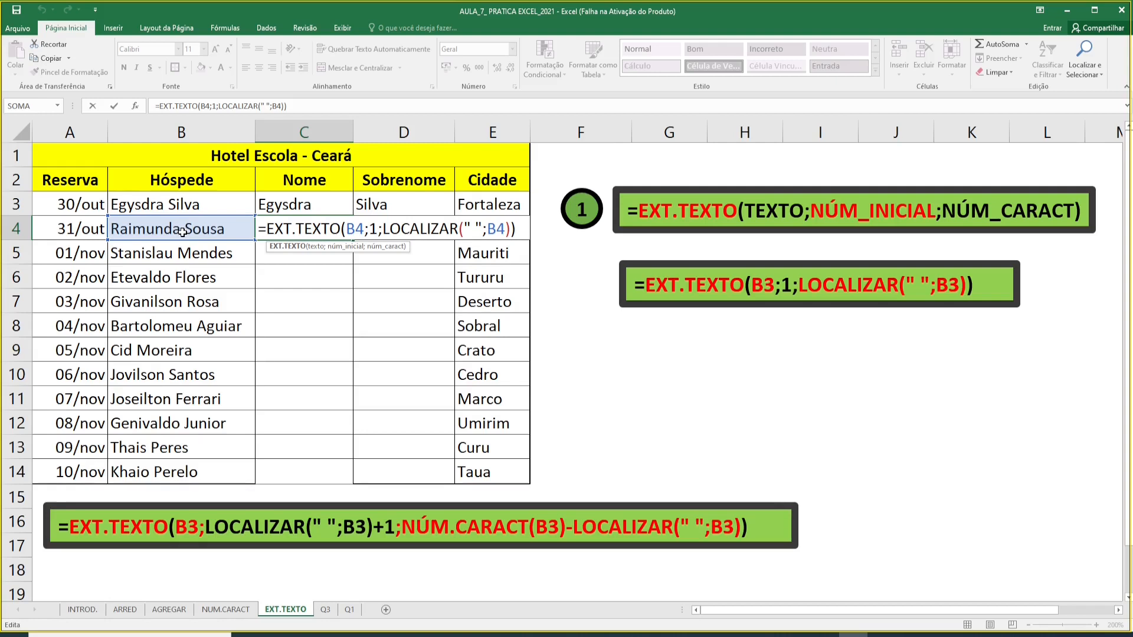
key("Return")
left_click(348, 235)
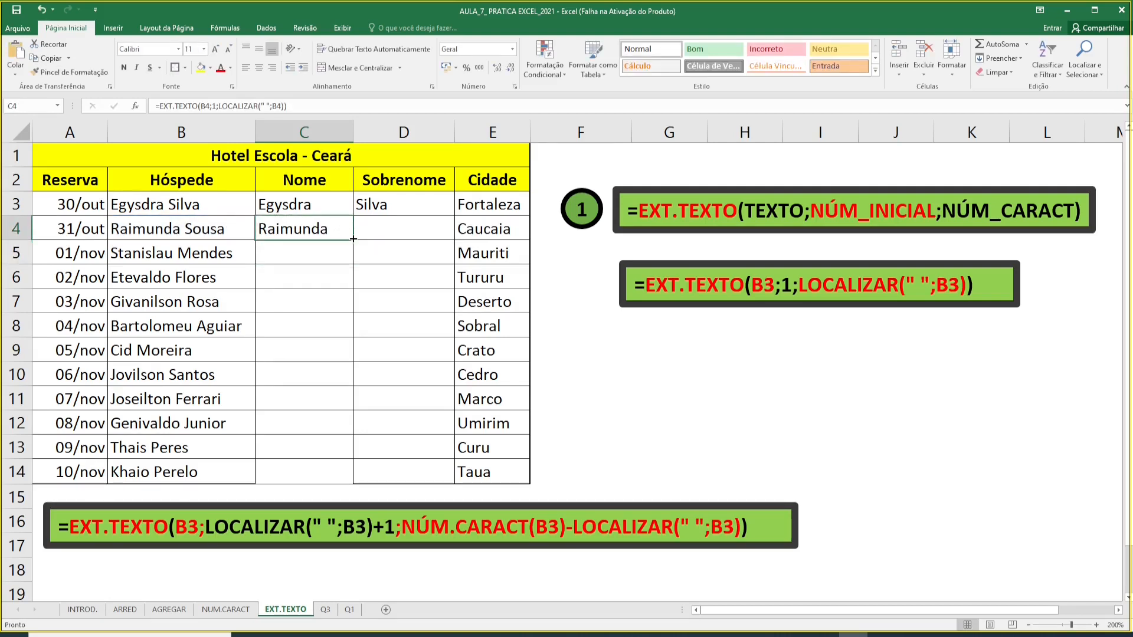
- Fill the C4 first-name formula down to C14 and check the copied results against the formula in C4
double_click(353, 238)
left_click(321, 256)
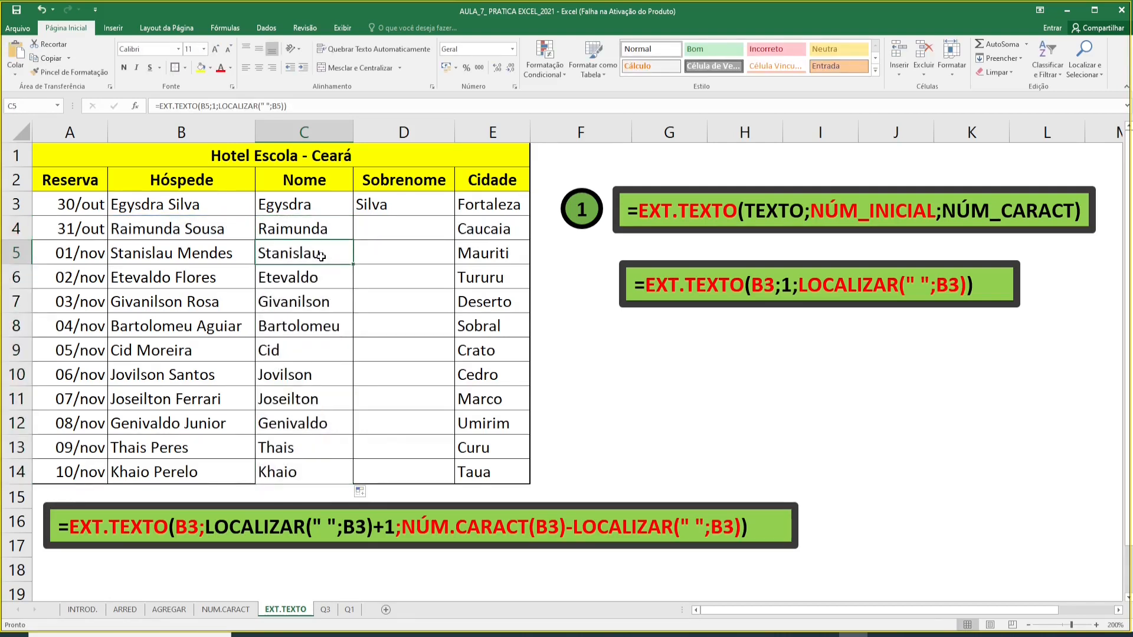
left_click_drag(324, 252, 314, 470)
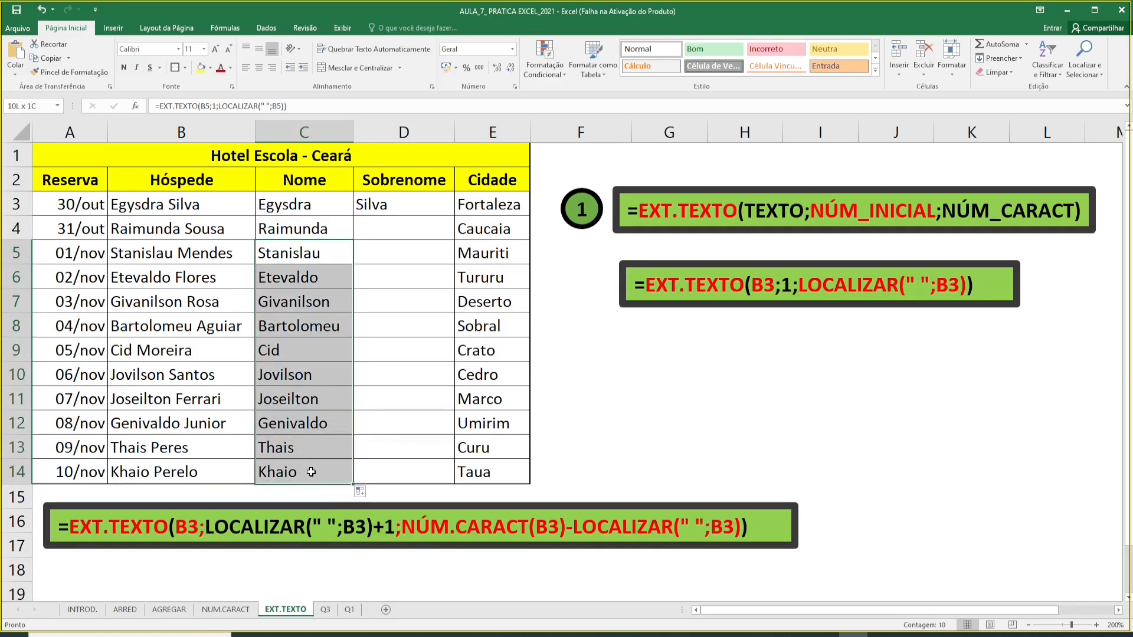
left_click(341, 228)
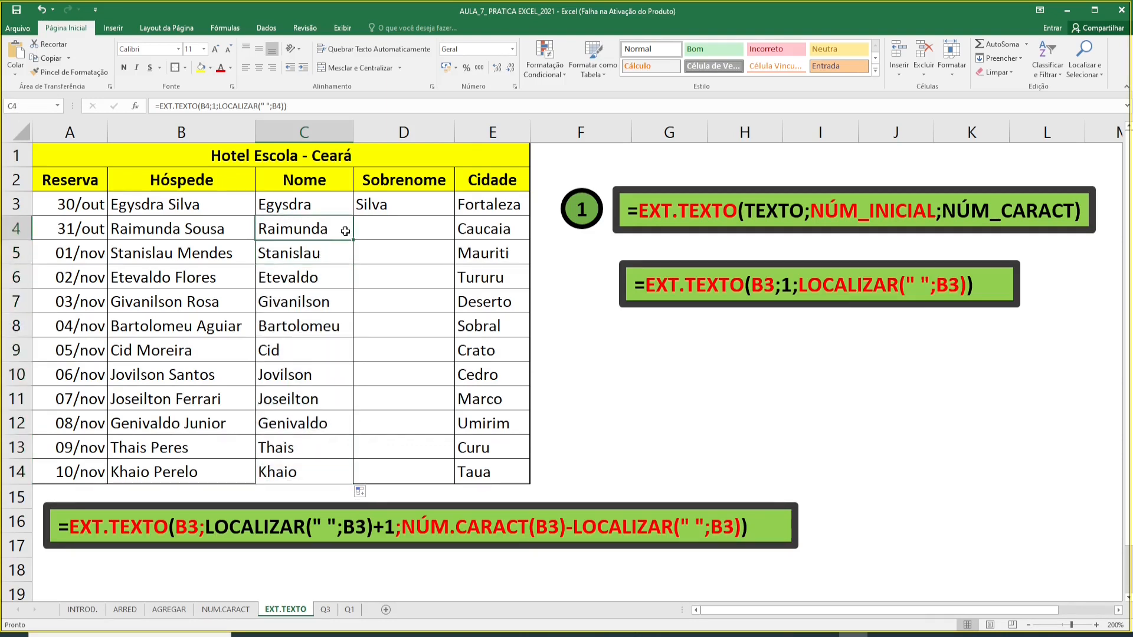
left_click_drag(341, 228, 324, 488)
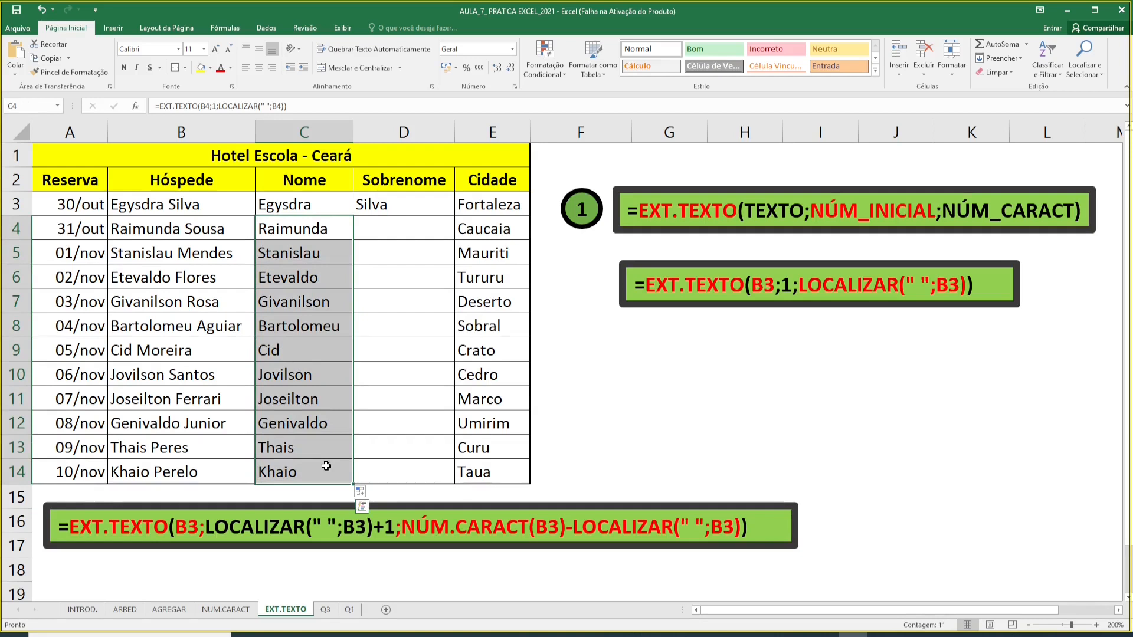
left_click(318, 270)
left_click_drag(327, 253, 354, 354)
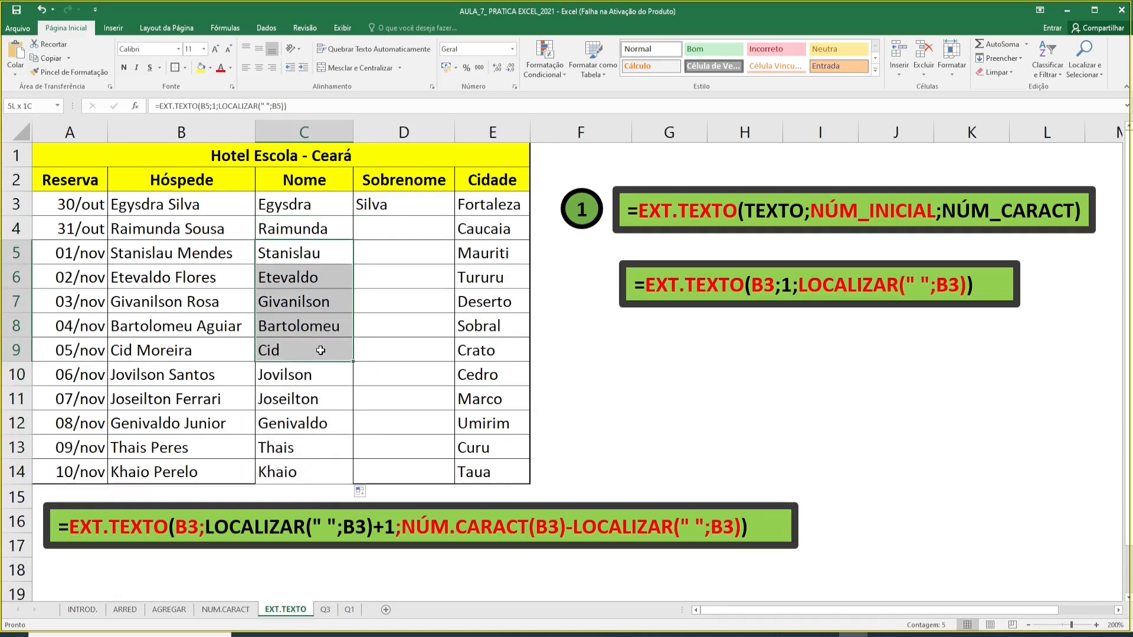
left_click(372, 229)
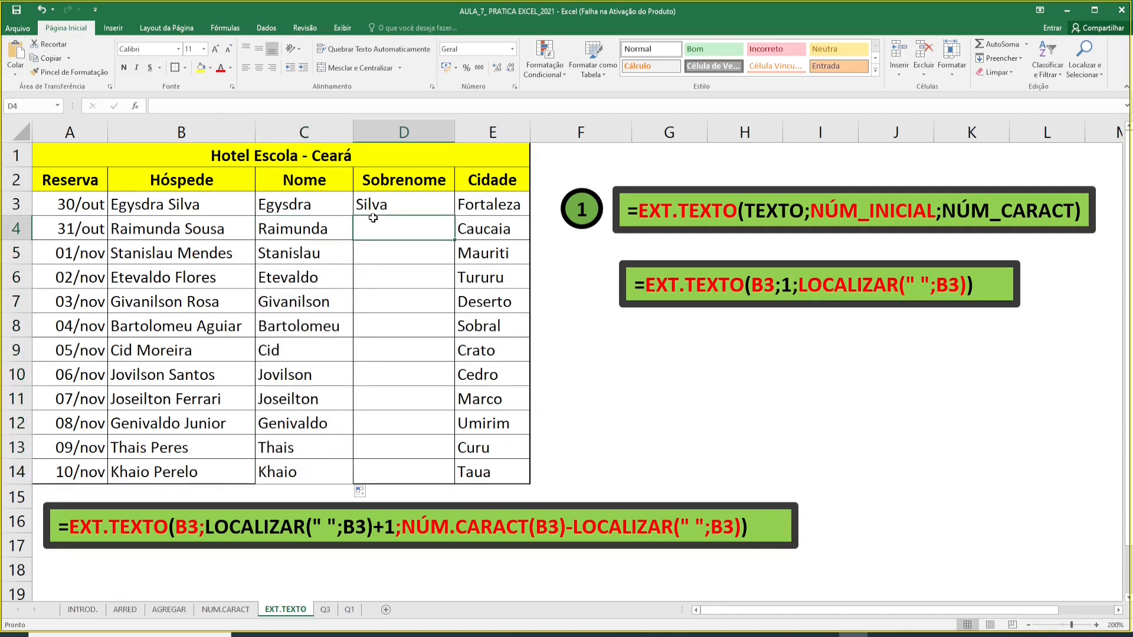
double_click(311, 229)
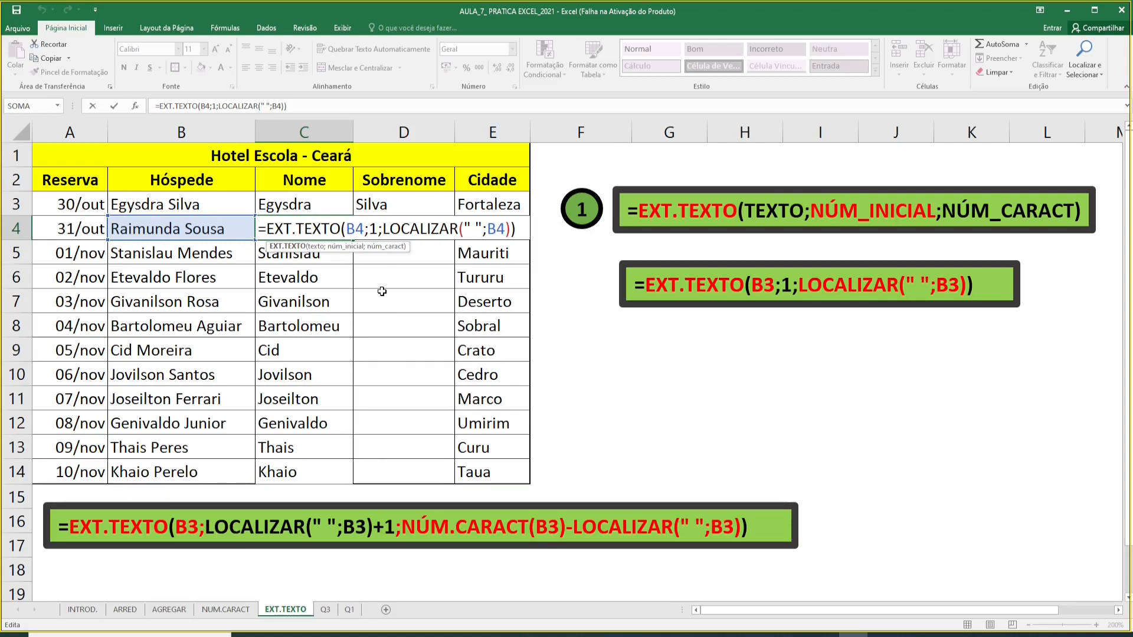
- Start an EXT.TEXTO formula in D4 for the surname, with B4 as its text argument
left_click(372, 228)
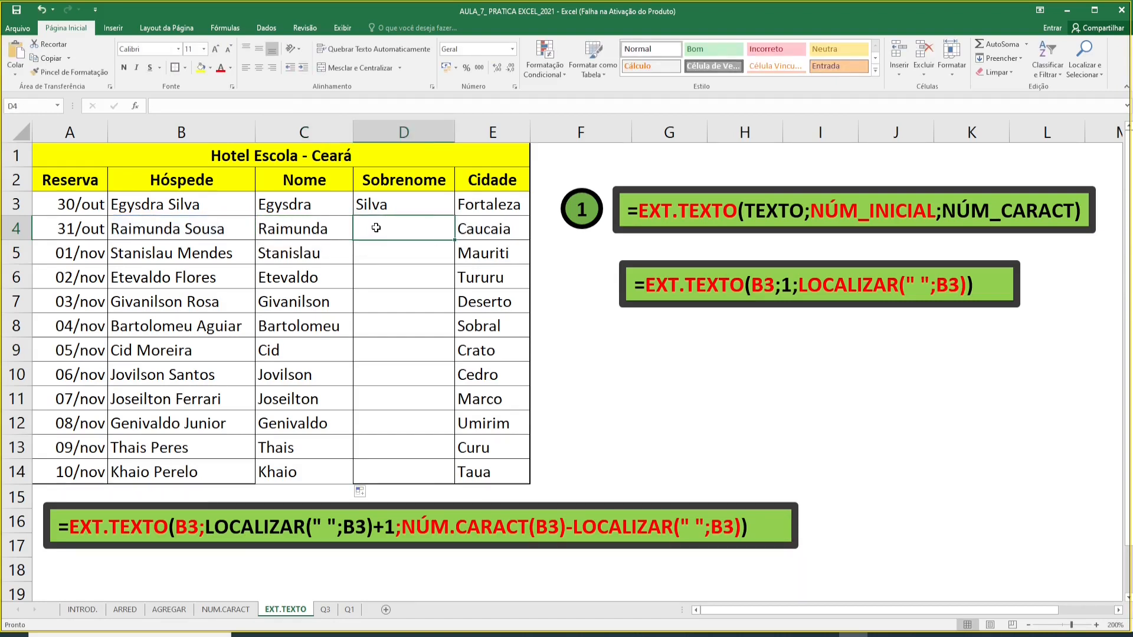
type("=EX")
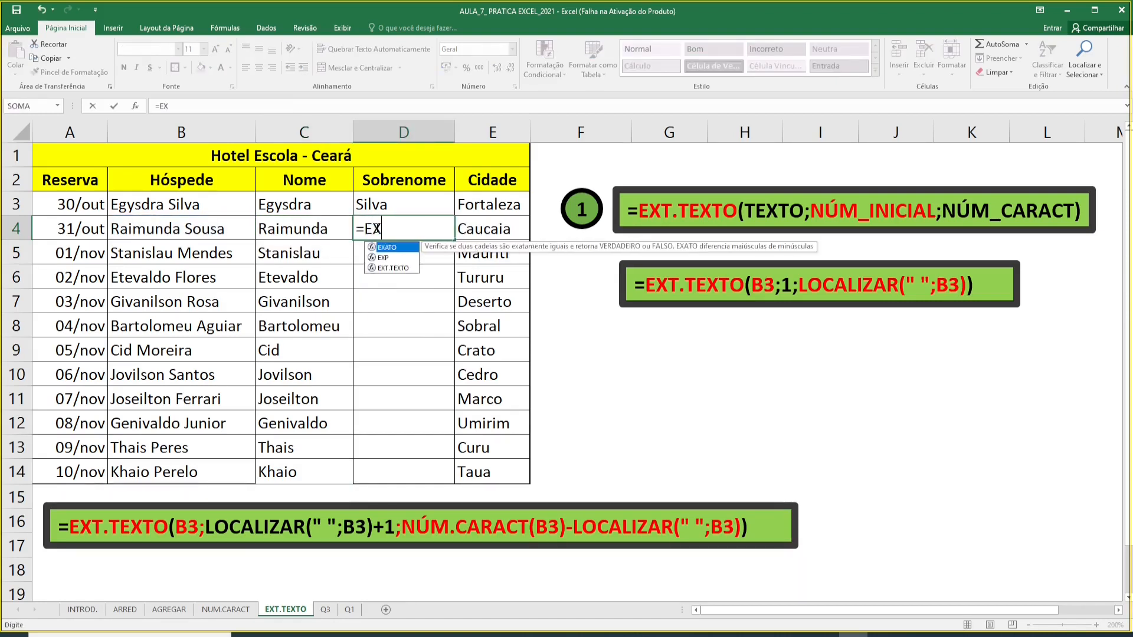
type("T.")
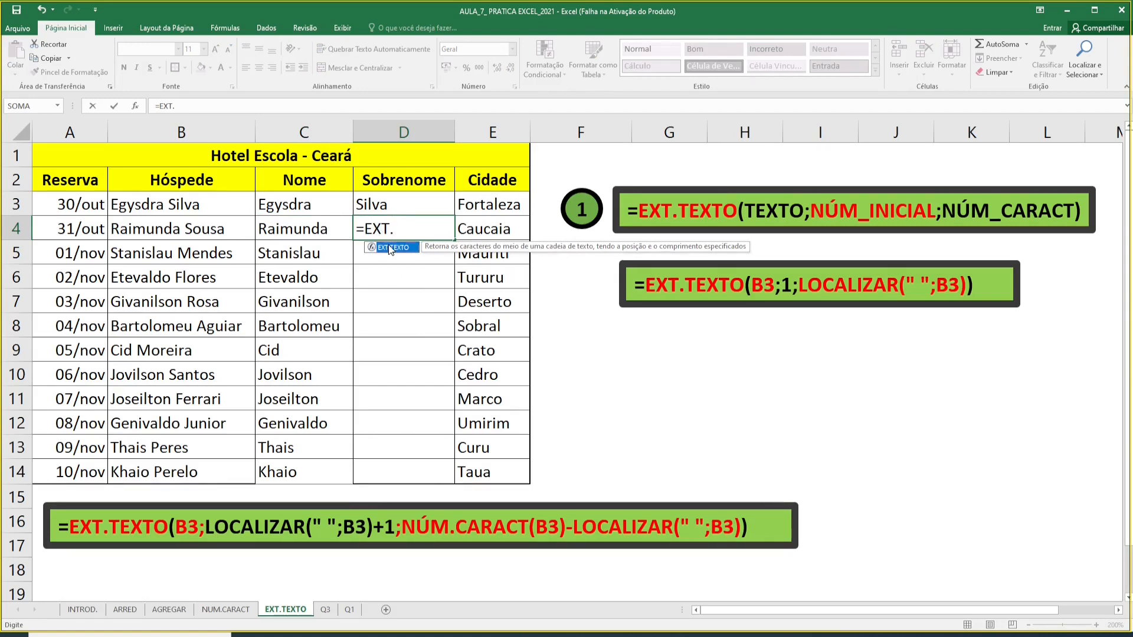
double_click(390, 246)
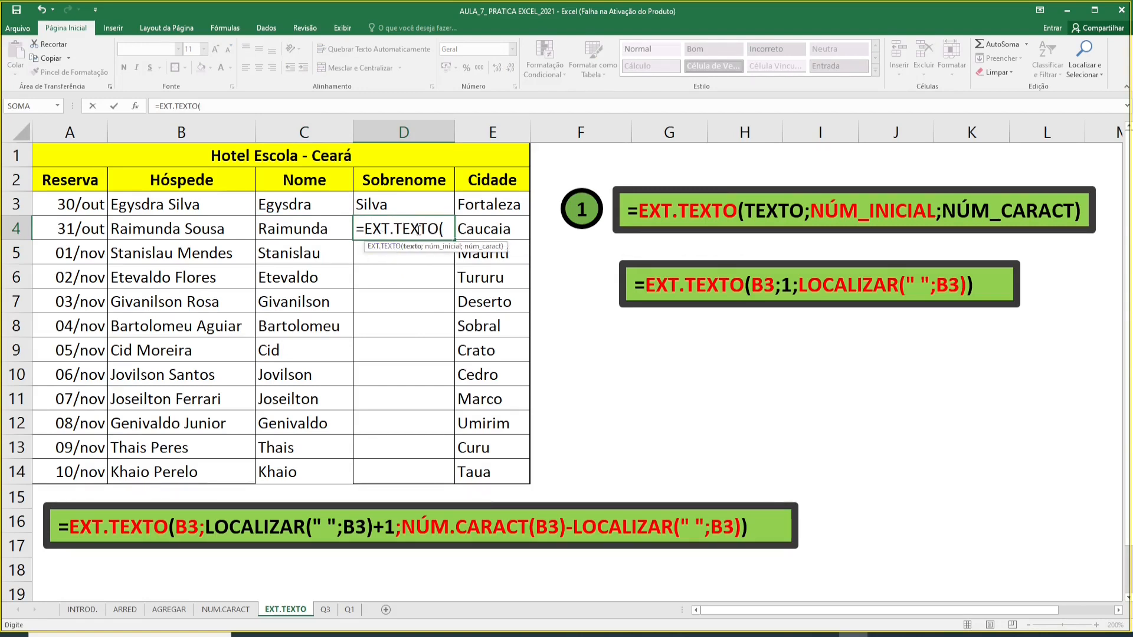
left_click(222, 229)
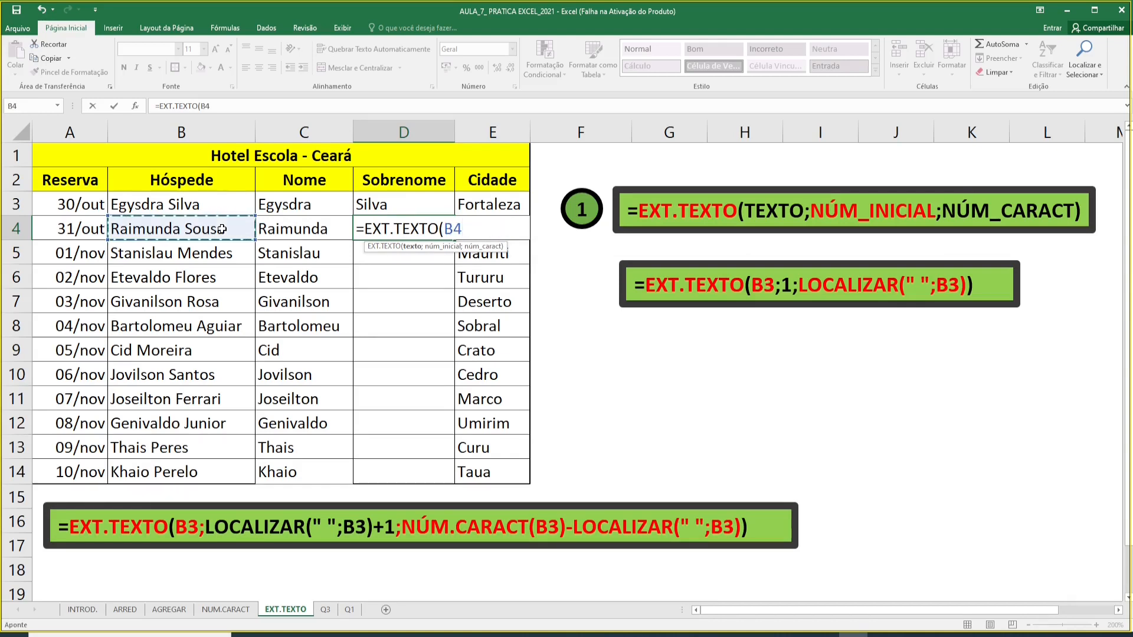
type(";")
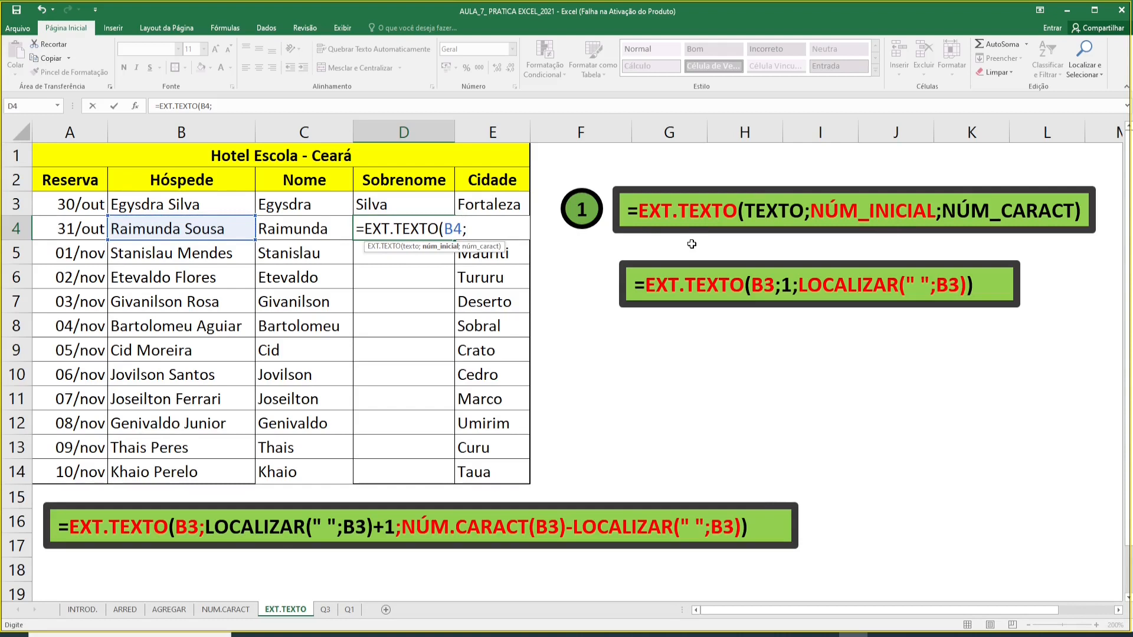
- Complete the D4 formula with LOCALIZAR(" ";B4) as the start position and 7 characters, giving =EXT.TEXTO(B4;LOCALIZAR(" ";B4);7)
type("LOCALI")
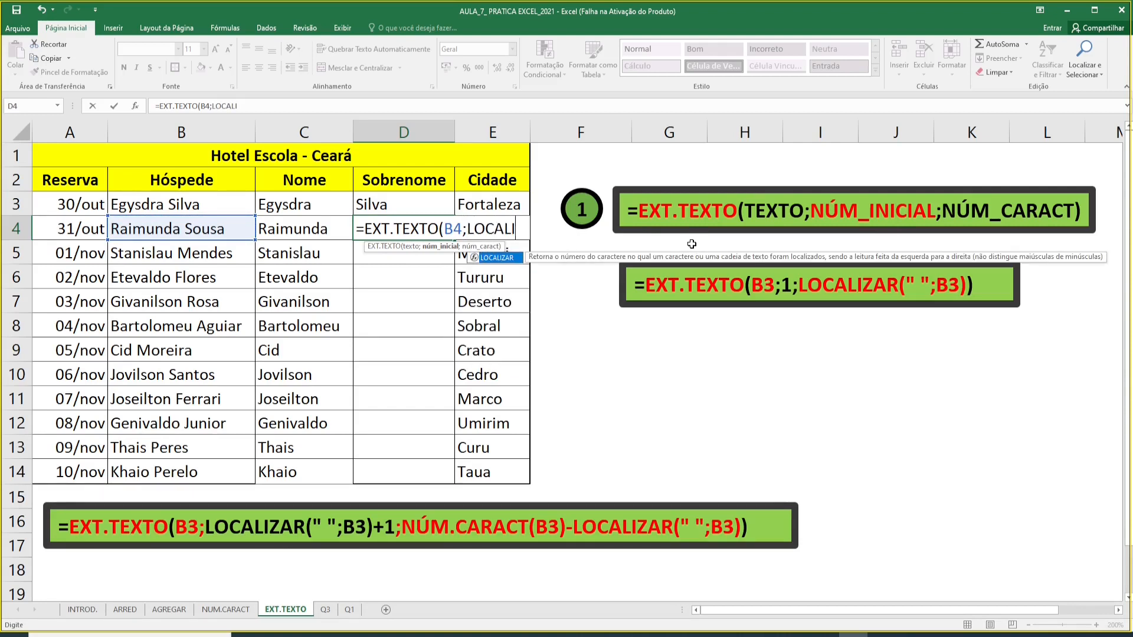
type("ZAR")
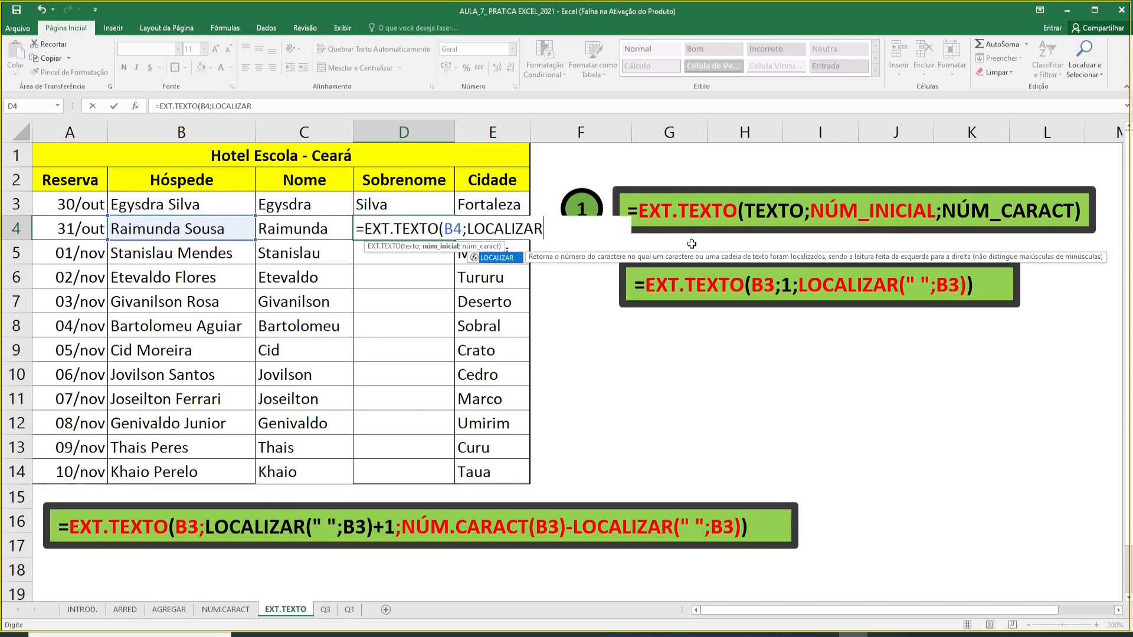
type("(")
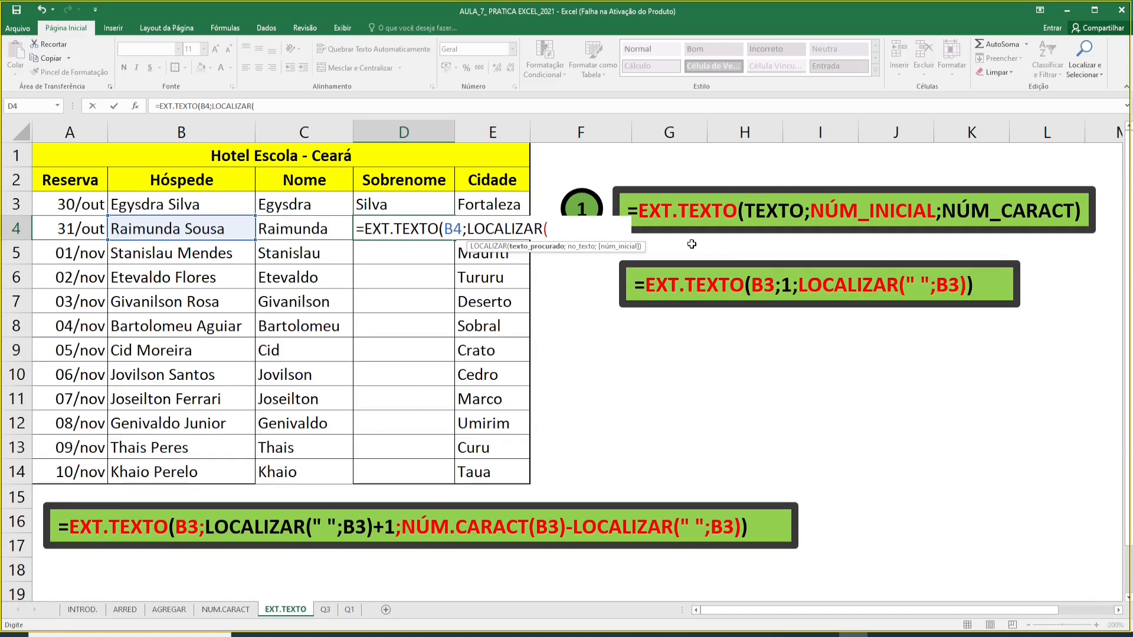
type("\" \";")
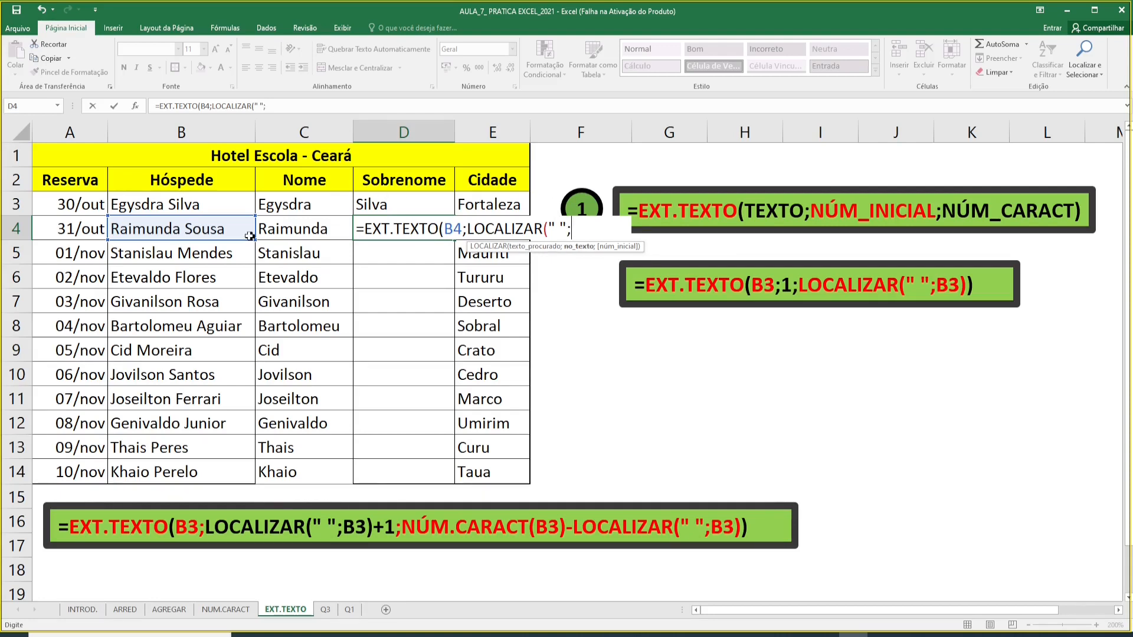
left_click(224, 228)
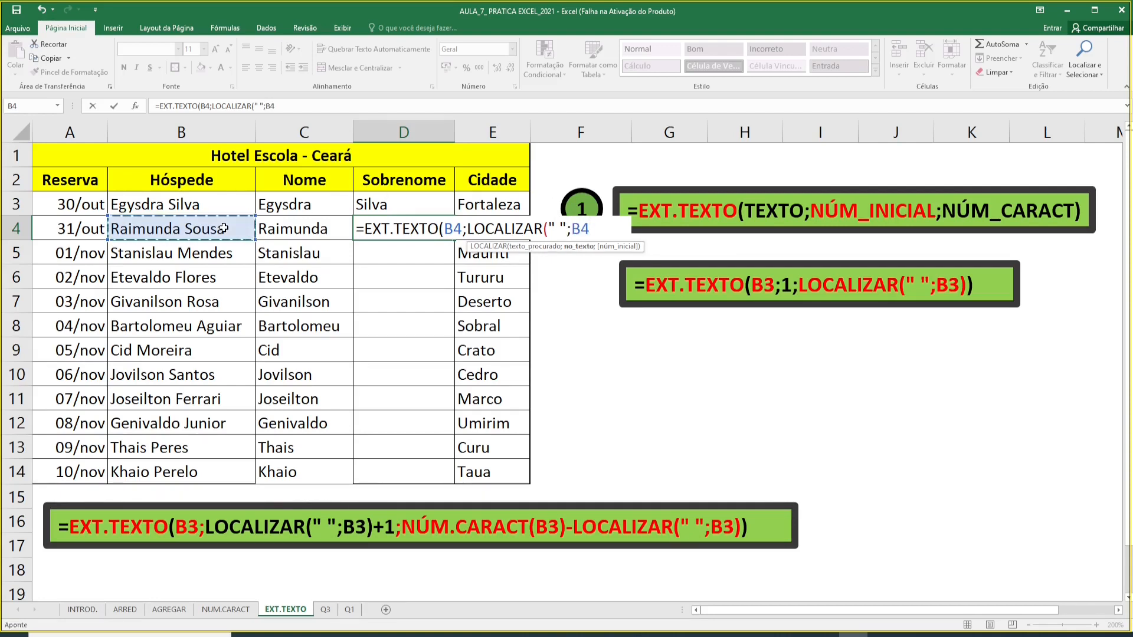
type(")")
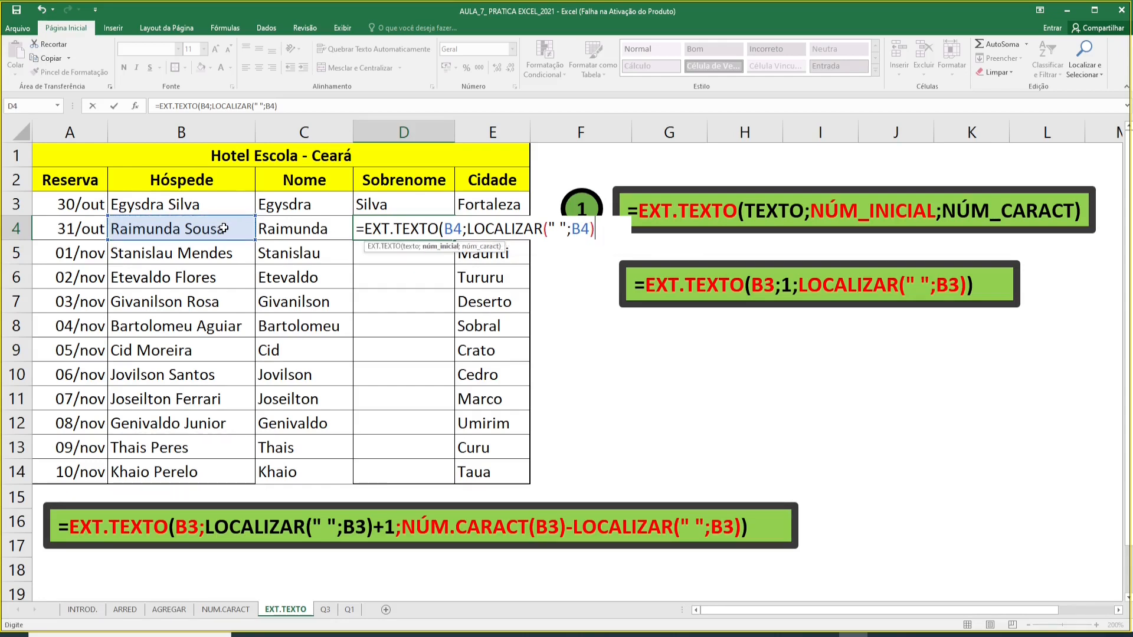
type(";7)")
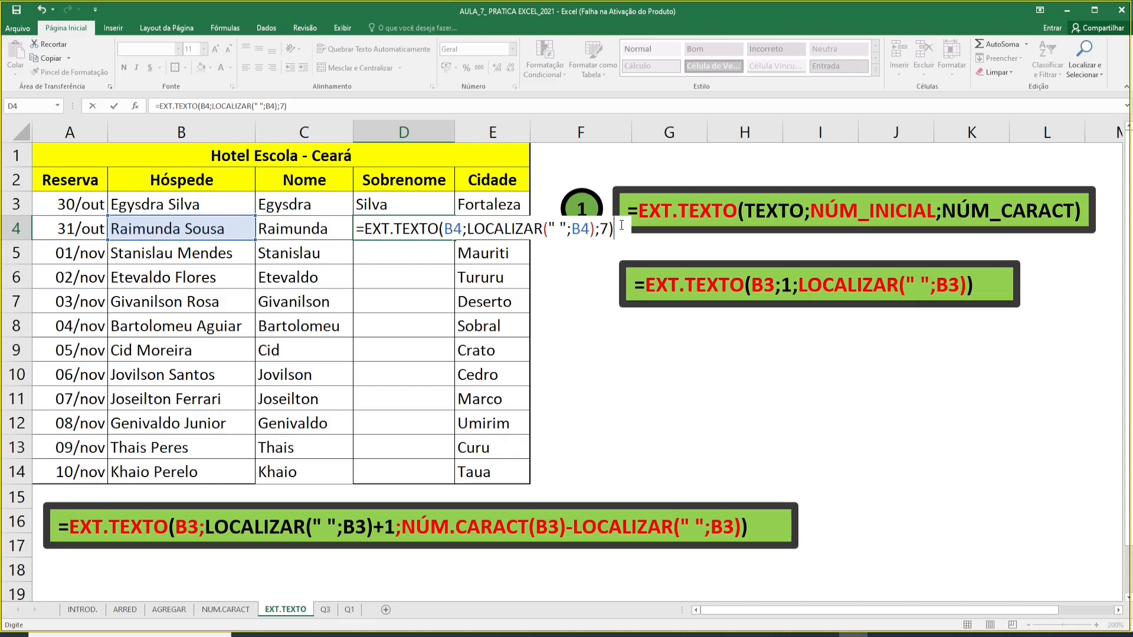
key("Return")
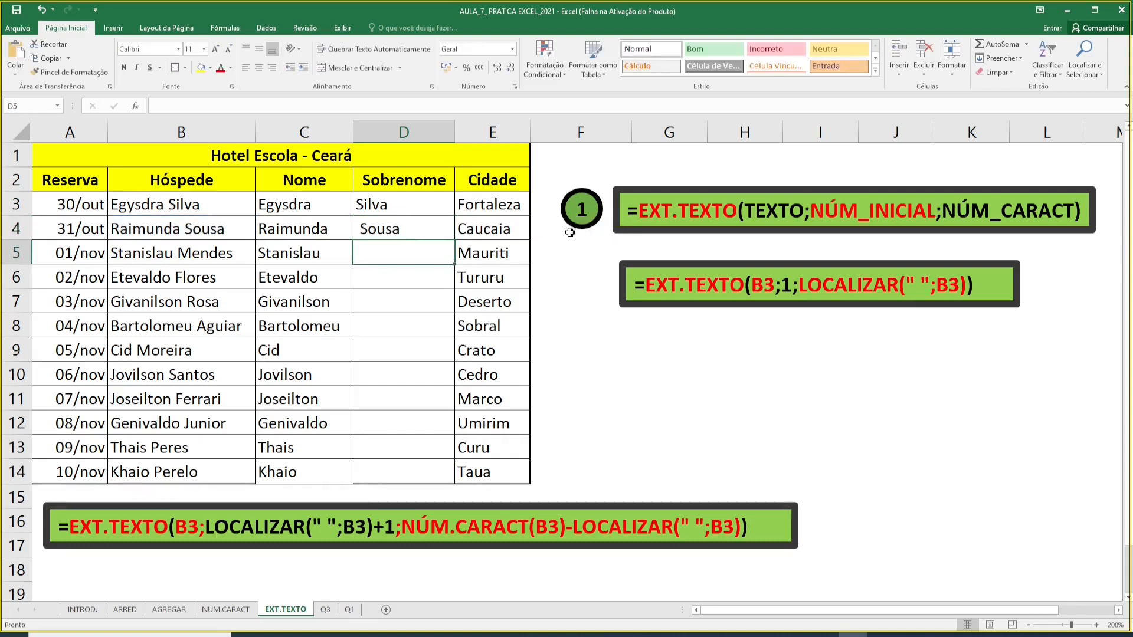
- Review the surname formula in D4 and fill it down to D14
double_click(413, 227)
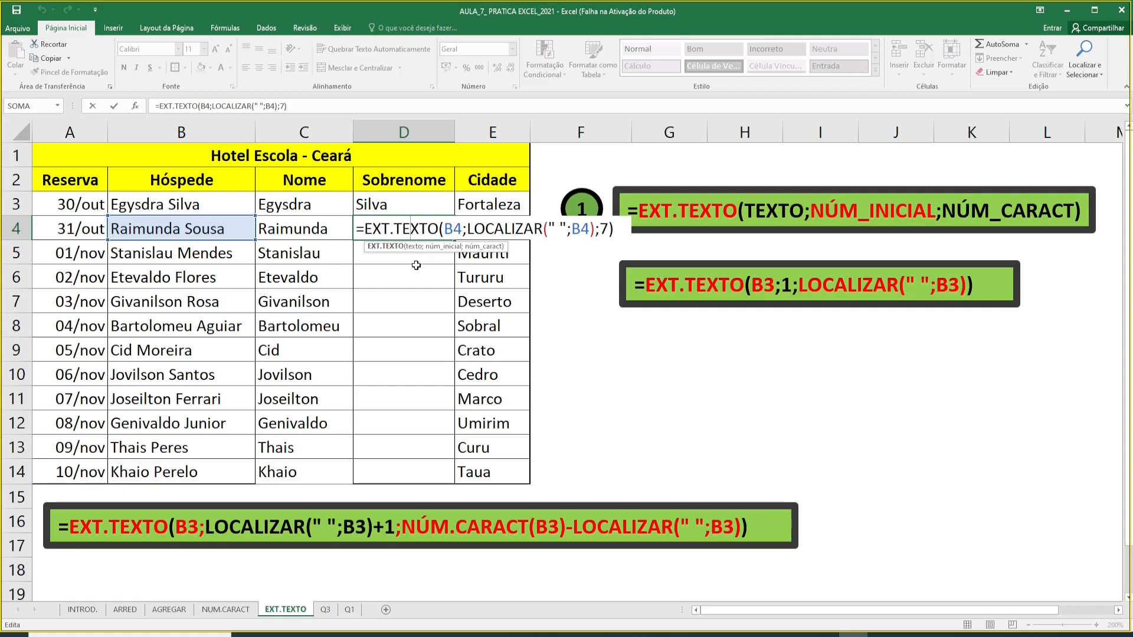
key("Escape")
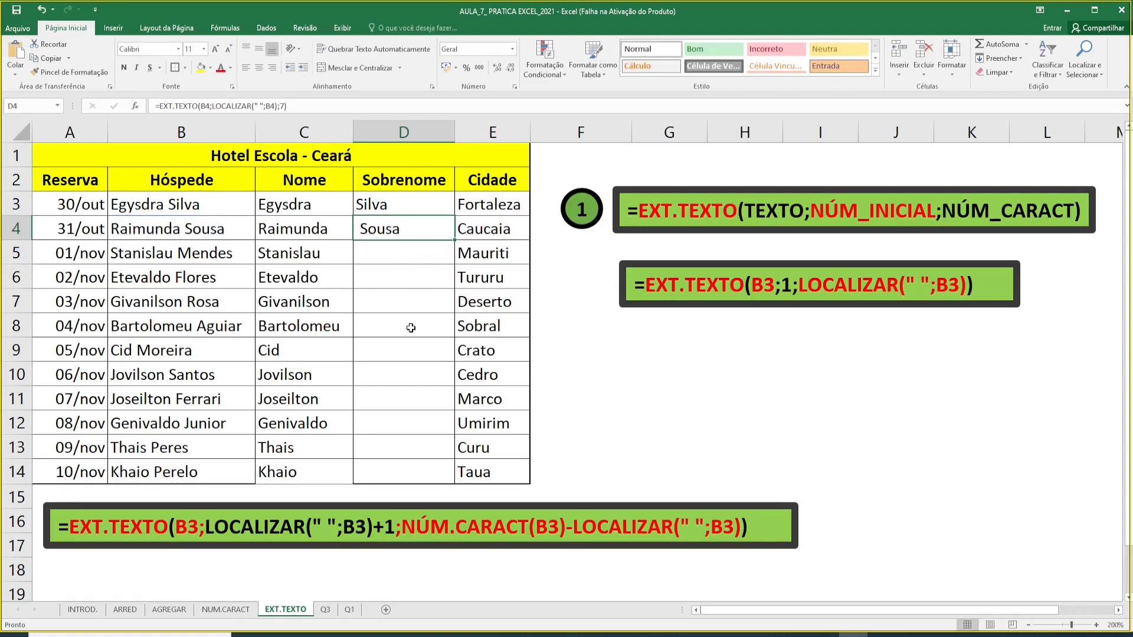
double_click(451, 239)
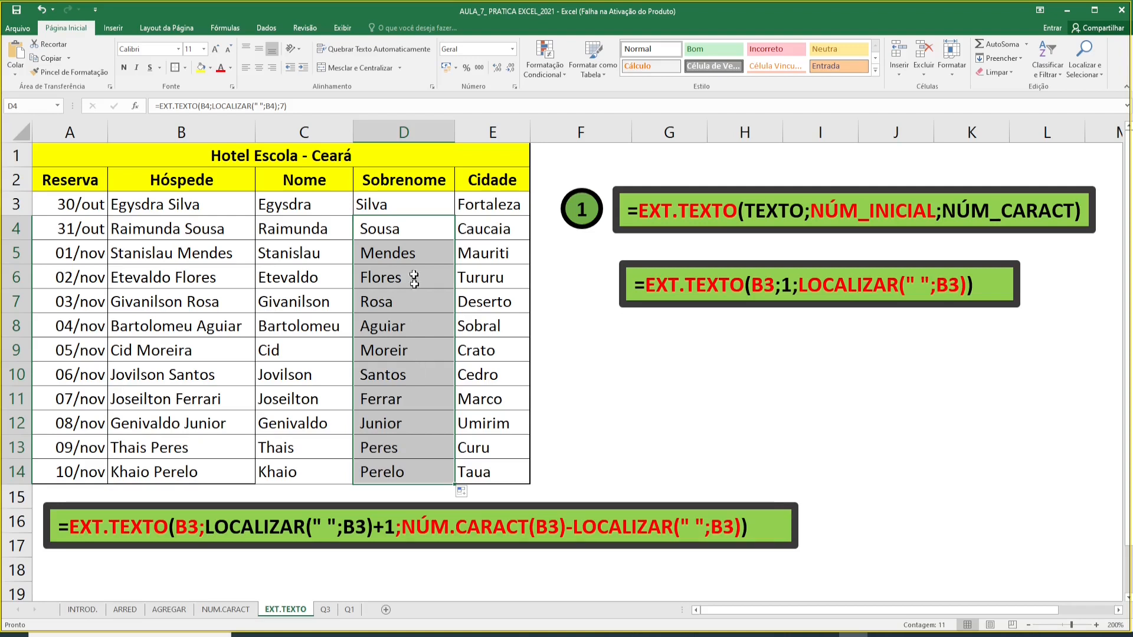
left_click(412, 253)
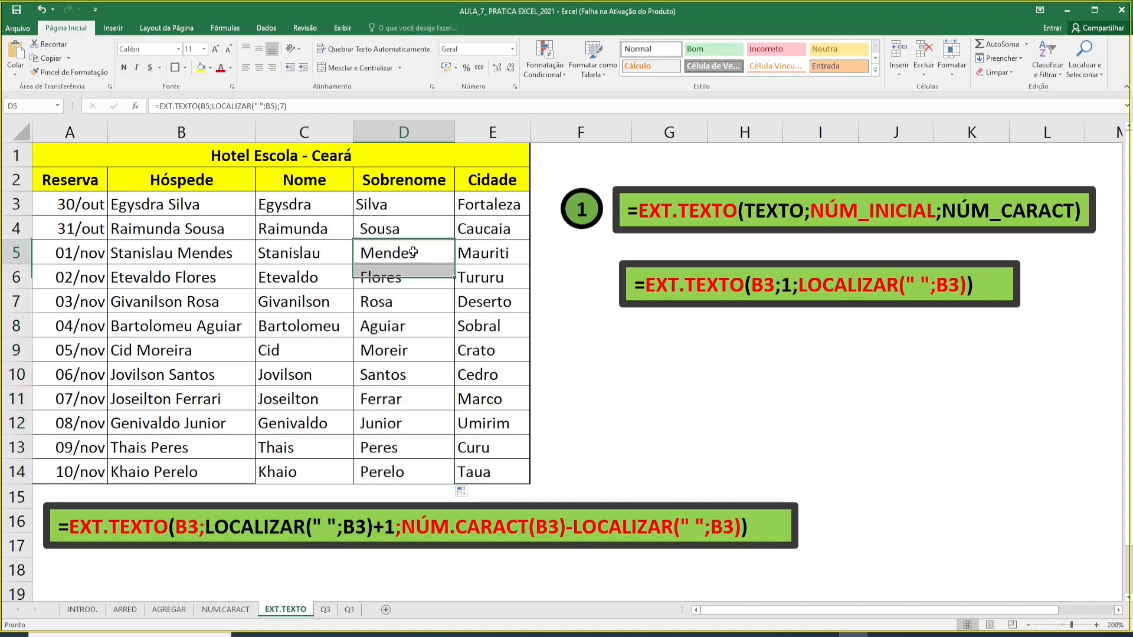
- Inspect the surname formula in D9, focusing on its fixed 7-character argument
left_click(412, 349)
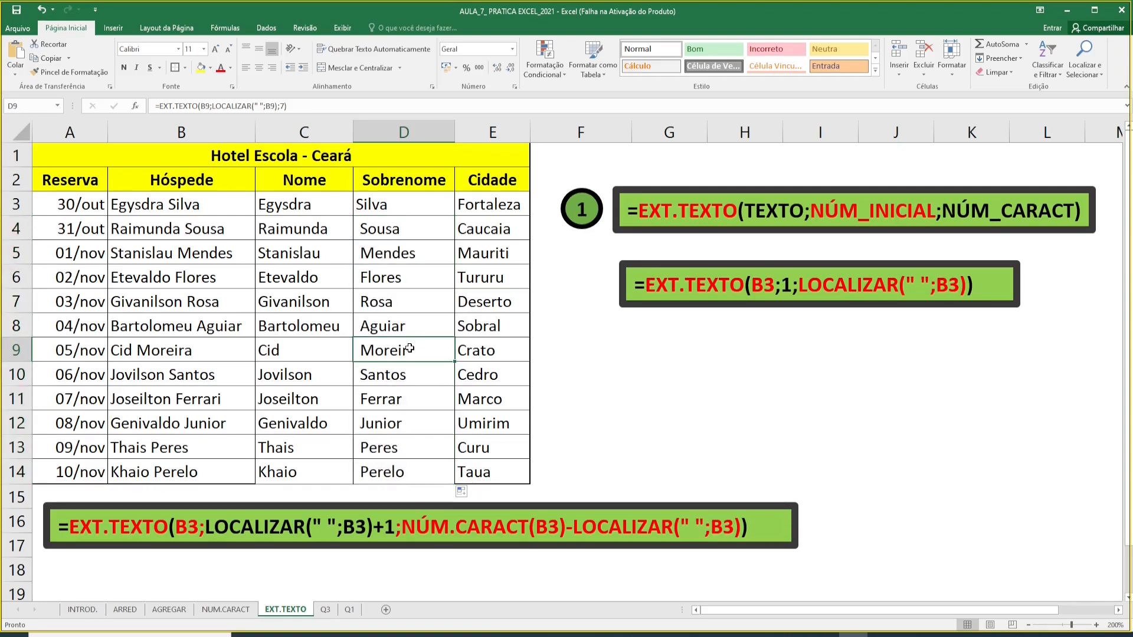
double_click(412, 348)
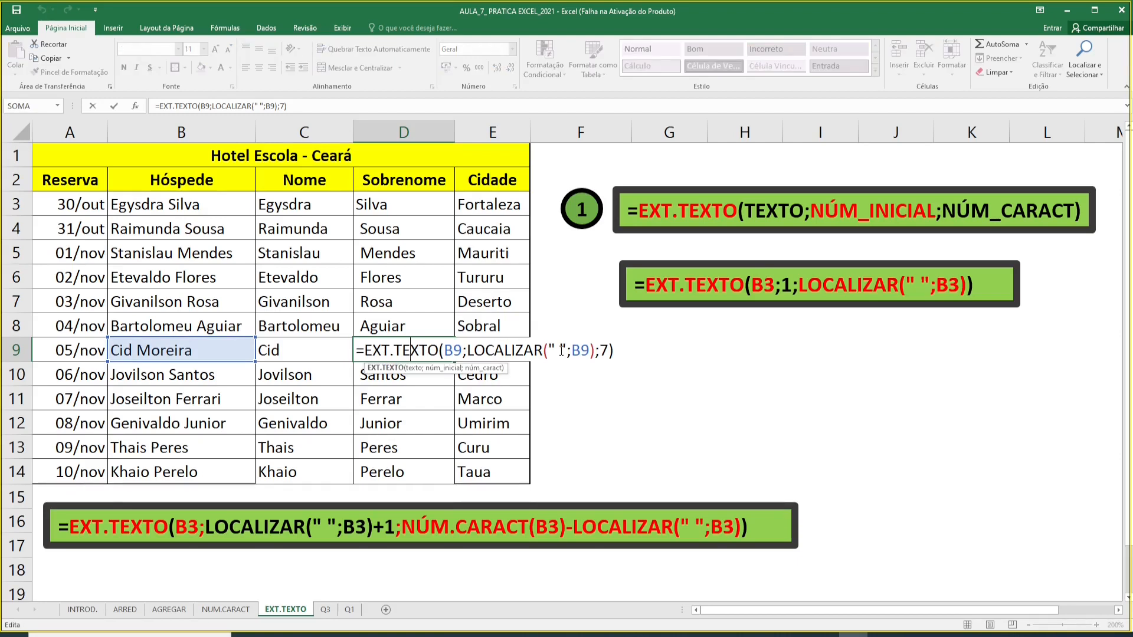
key("Escape")
double_click(440, 352)
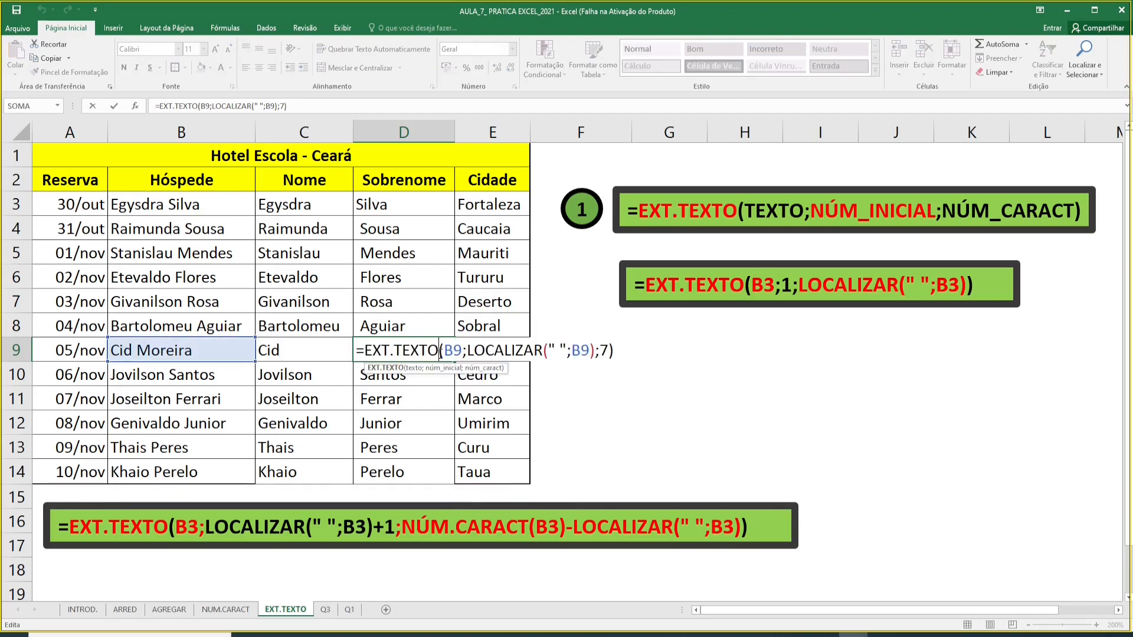
double_click(604, 350)
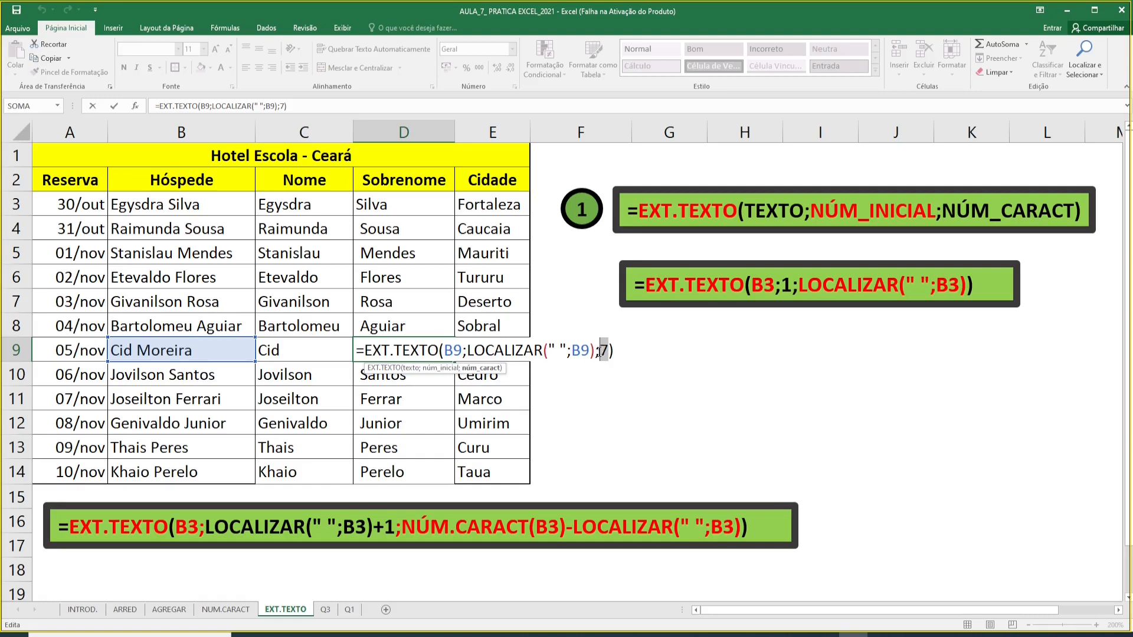
key("Escape")
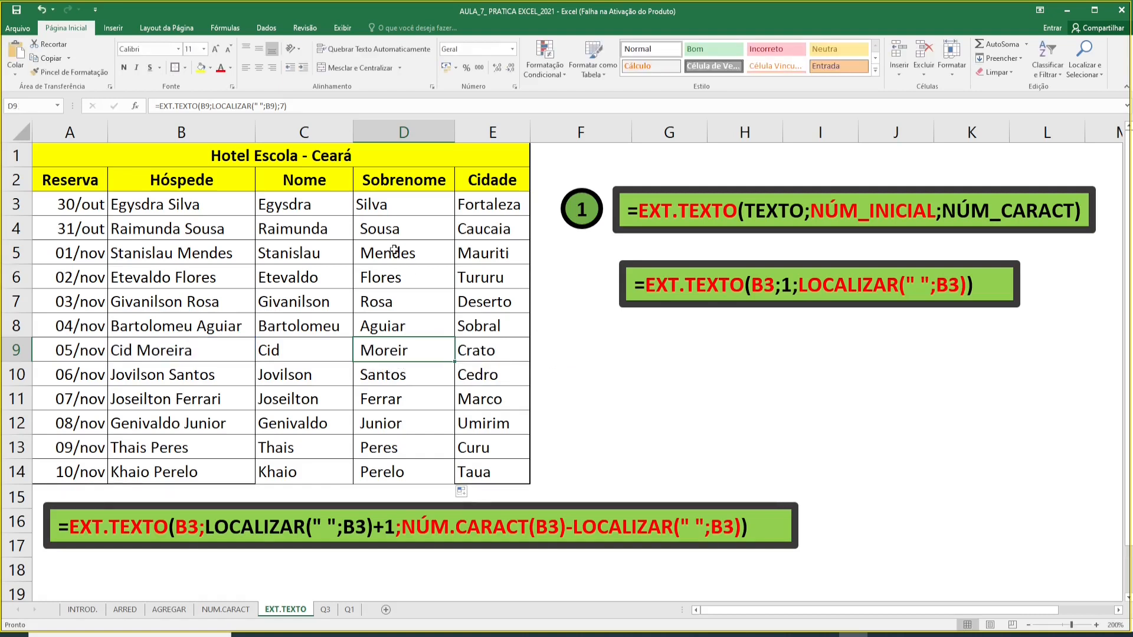
- Compare the D4 formula with the guest name in B4, examining the surname portion, the full name and the space position
double_click(404, 227)
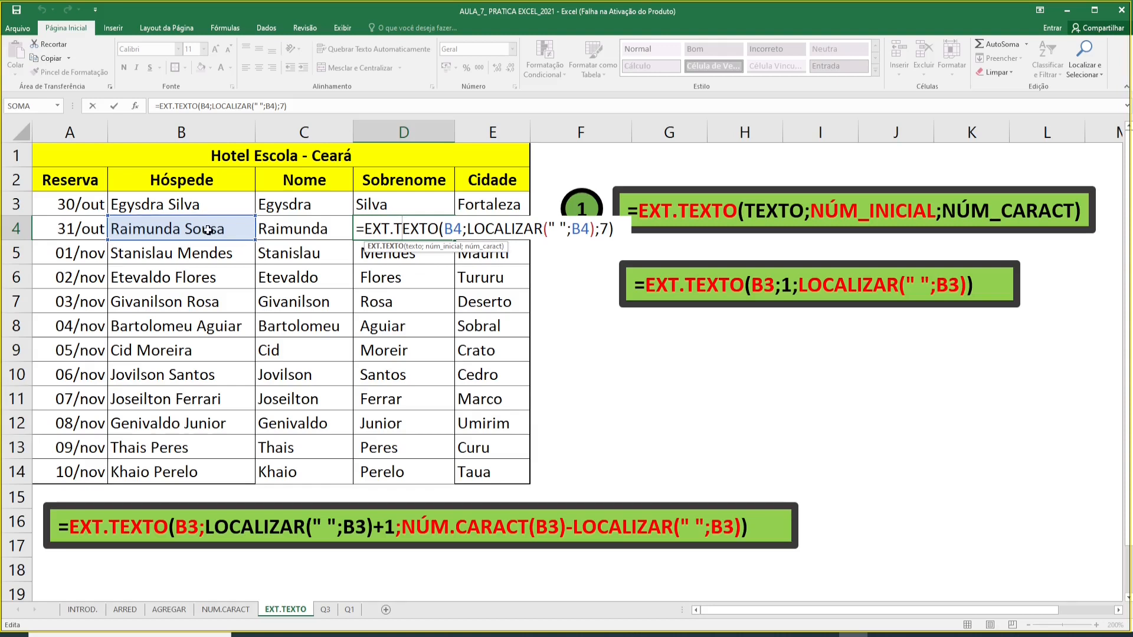
left_click(187, 228)
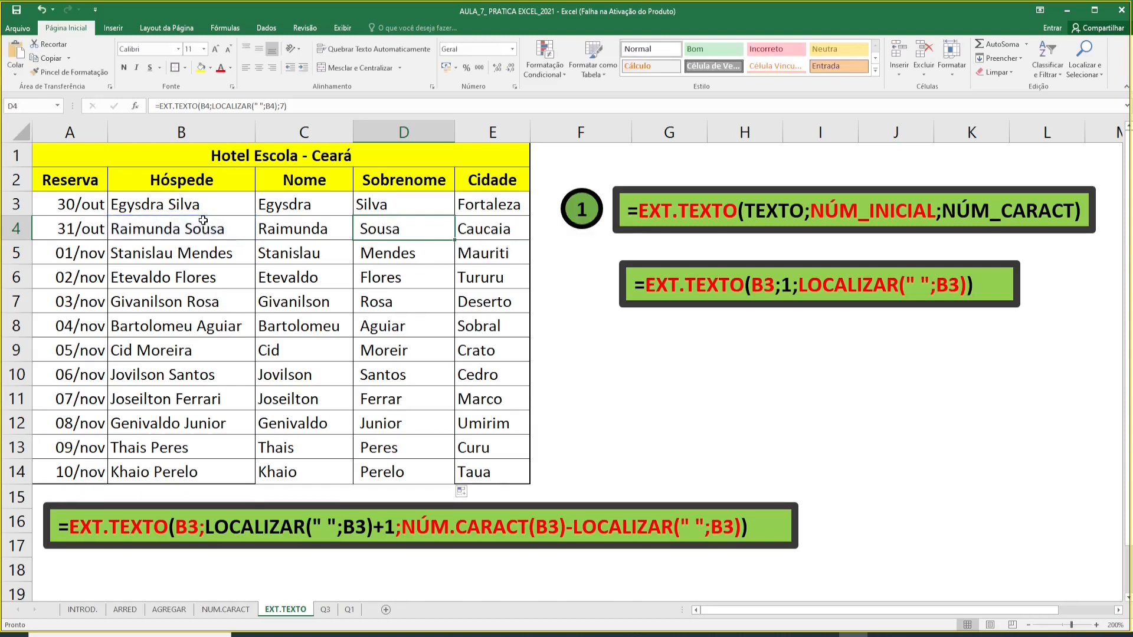
double_click(186, 227)
left_click_drag(185, 227, 230, 228)
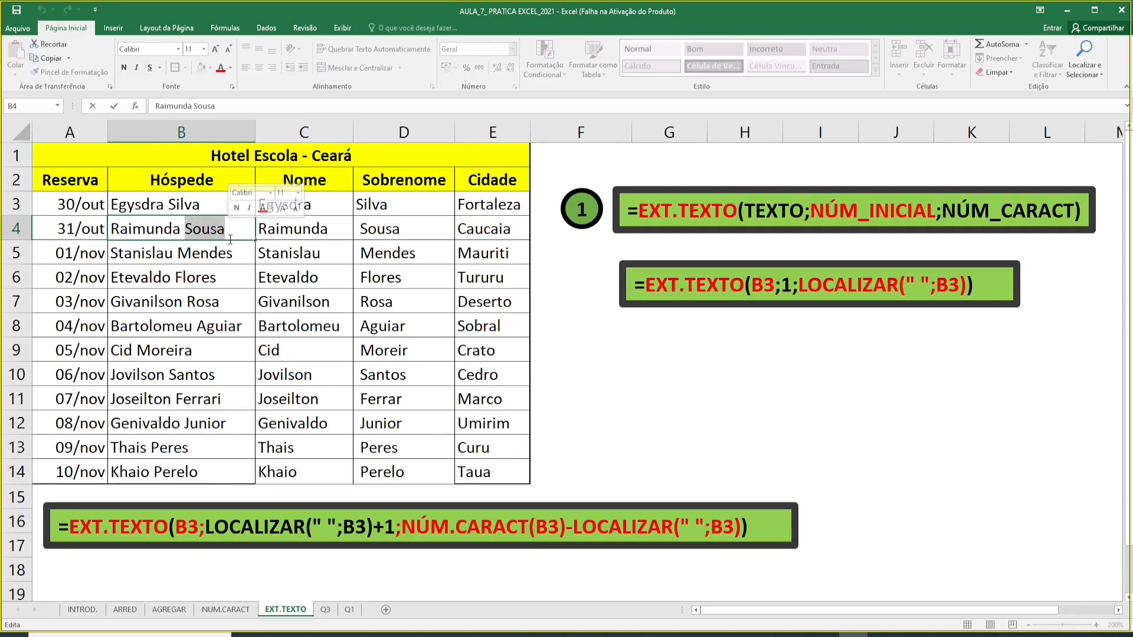
left_click_drag(110, 229, 226, 229)
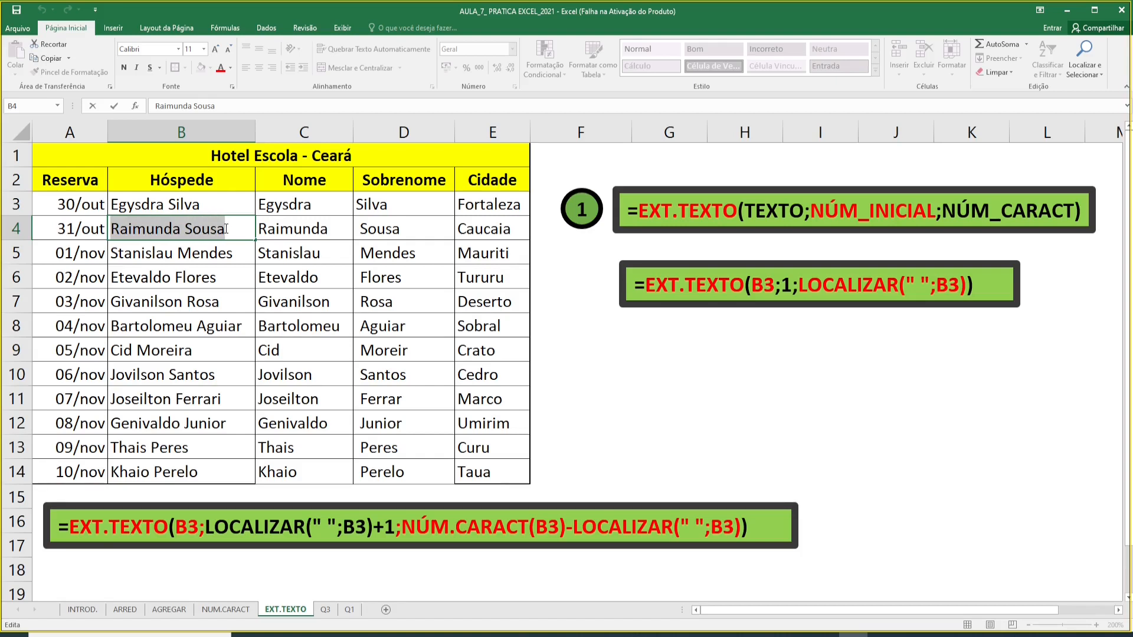
left_click(184, 229)
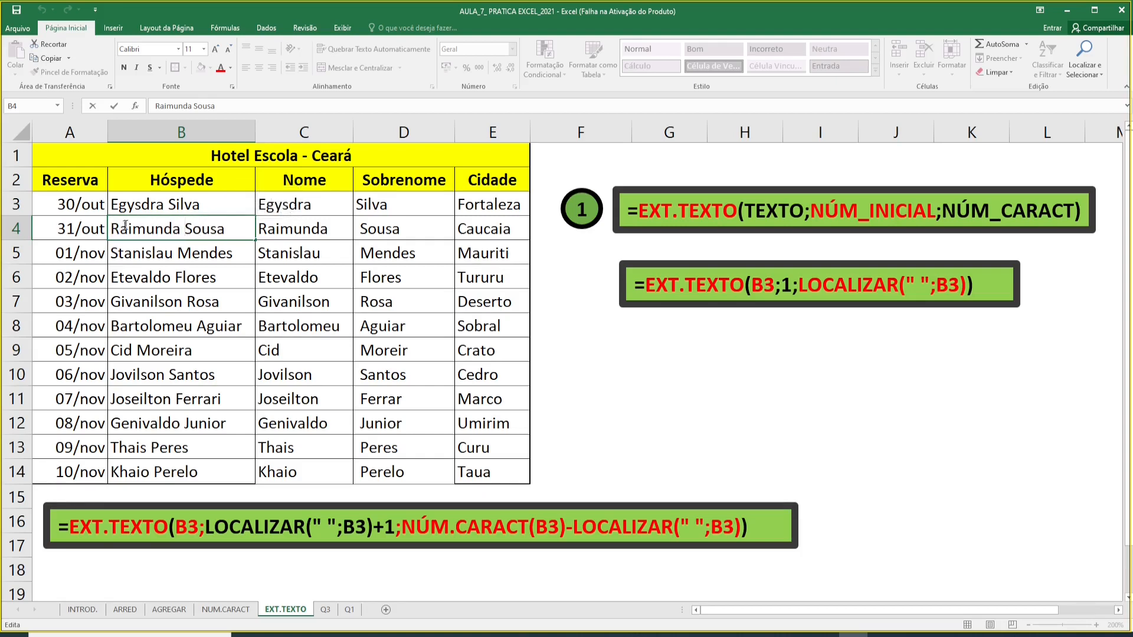
- Compare the first name and trailing space in B4 with the LOCALIZAR start position in the D4 formula
left_click_drag(112, 229, 185, 230)
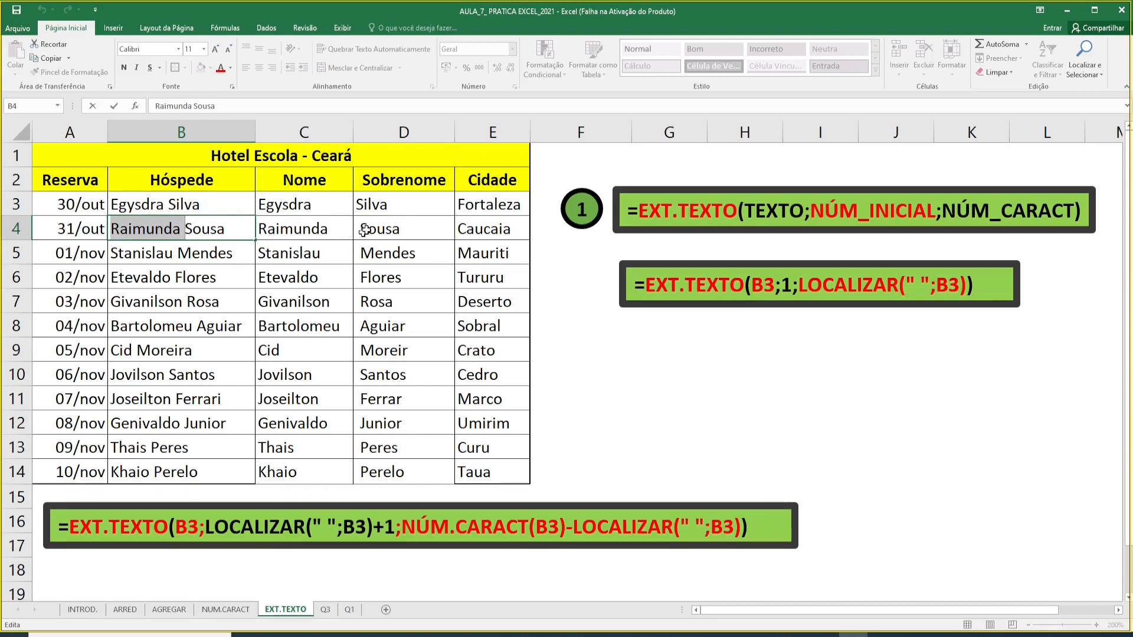
left_click(387, 229)
double_click(389, 229)
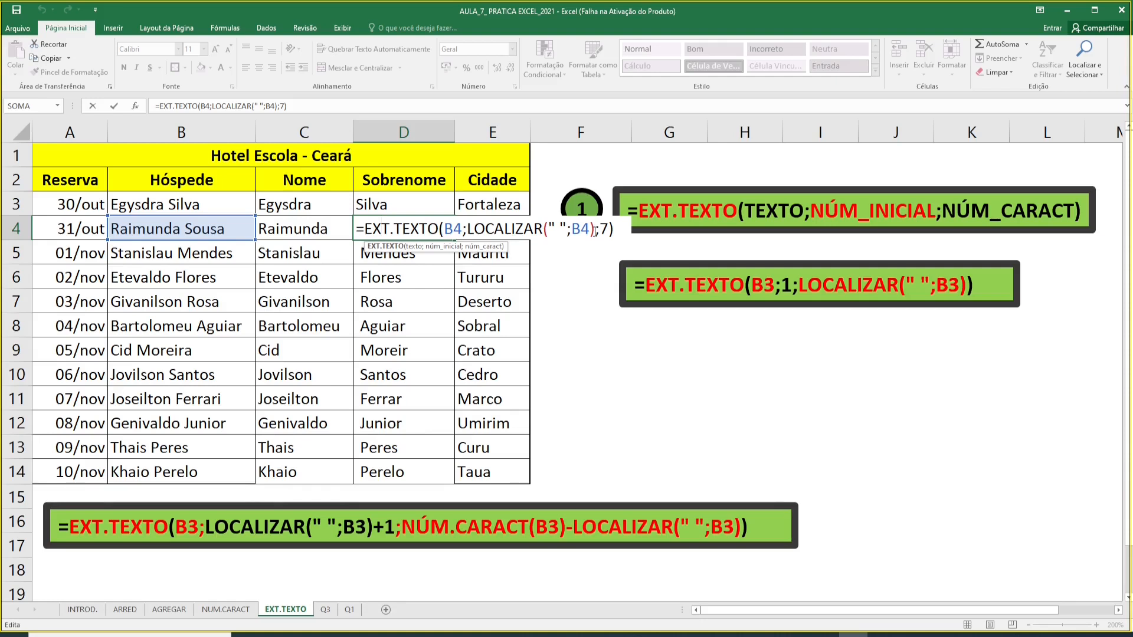
left_click(596, 229)
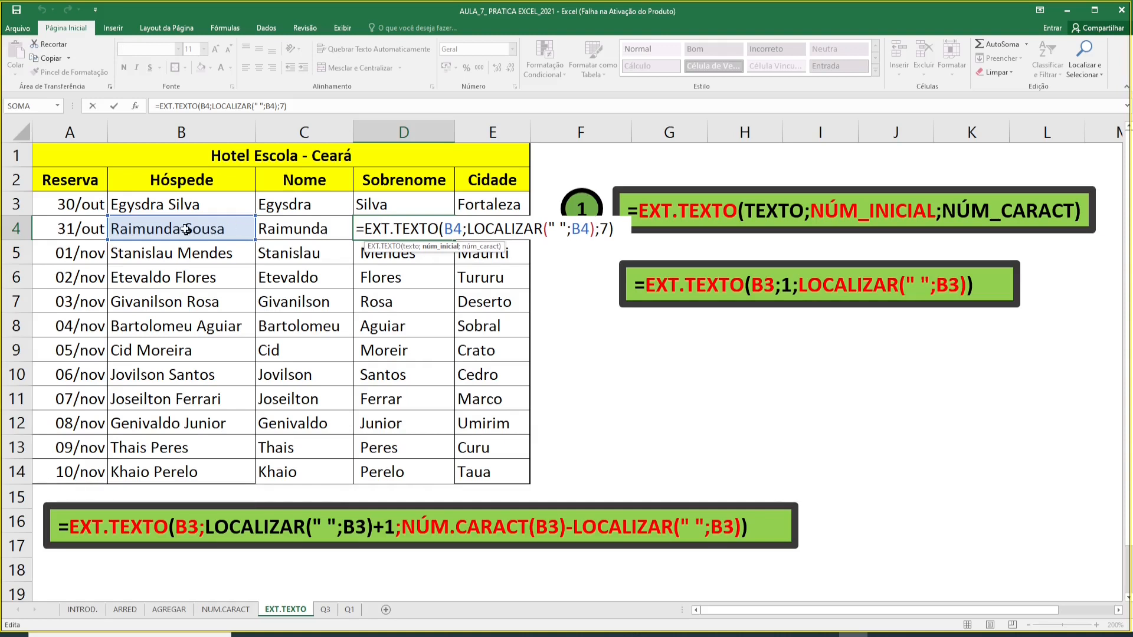
key("Return")
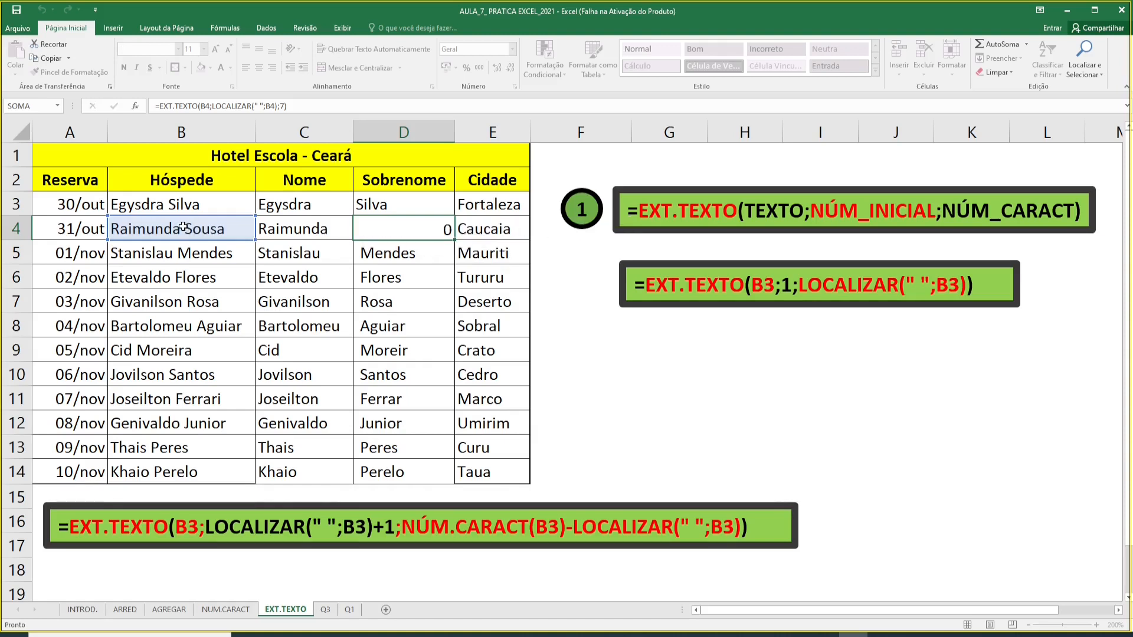
- Add +1 after LOCALIZAR(" ";B4) in the D4 formula so extraction starts just past the space
left_click(362, 228)
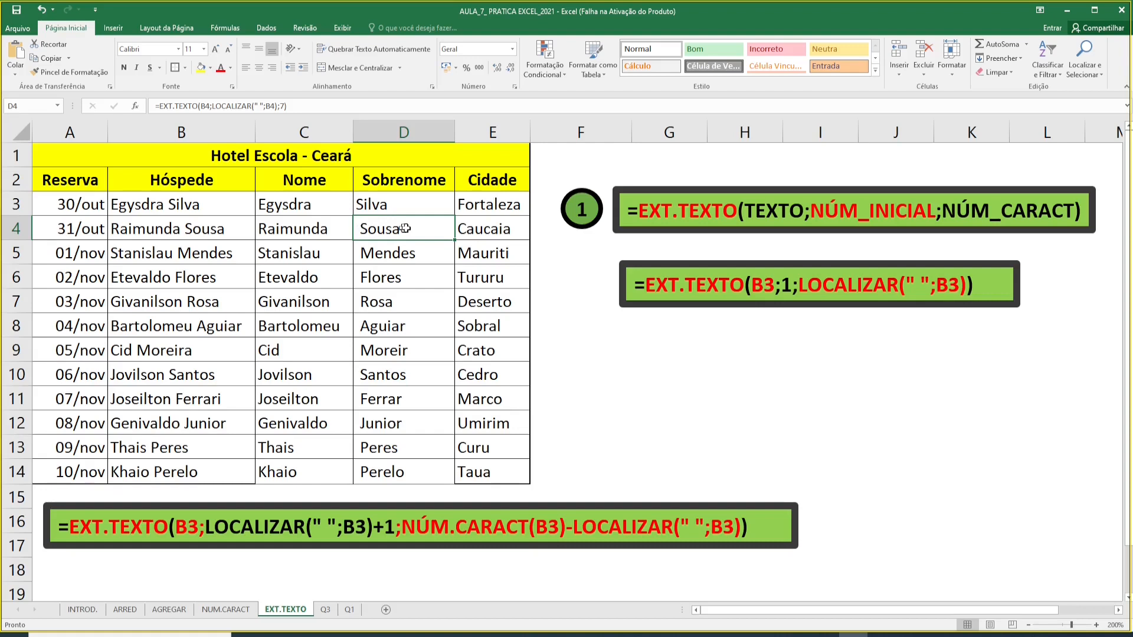
double_click(433, 229)
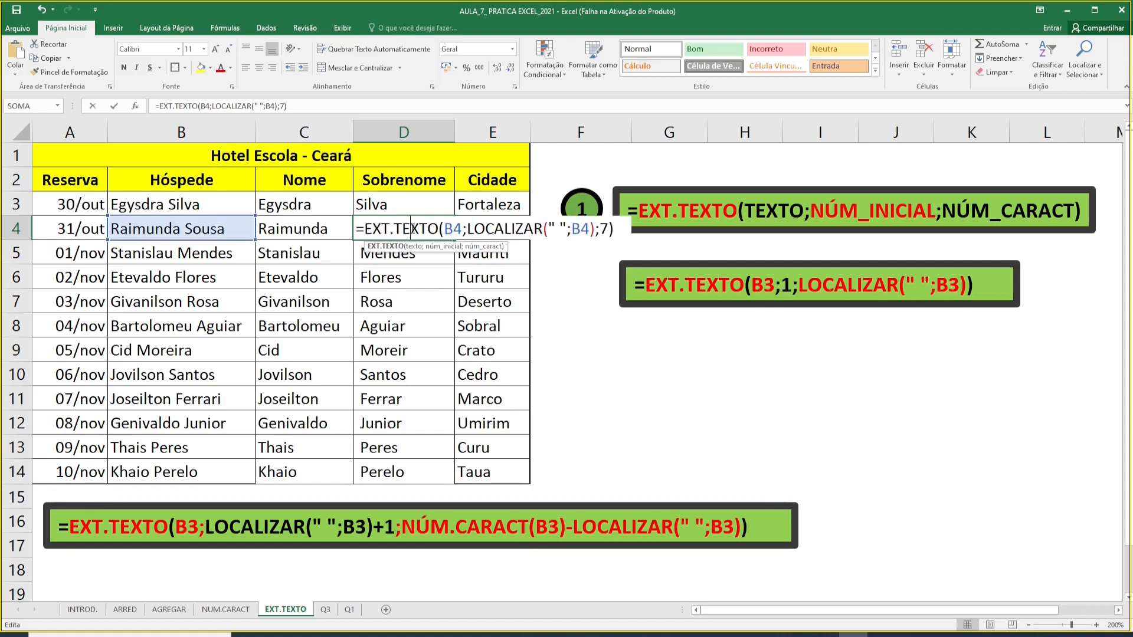
left_click(595, 229)
type("+1")
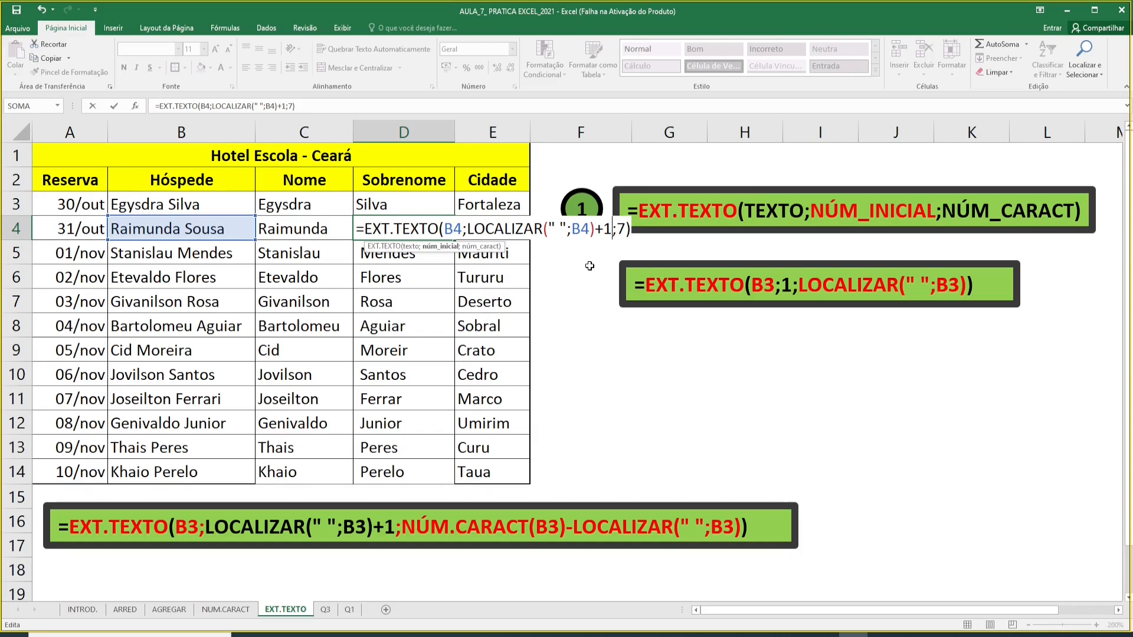
key("Return")
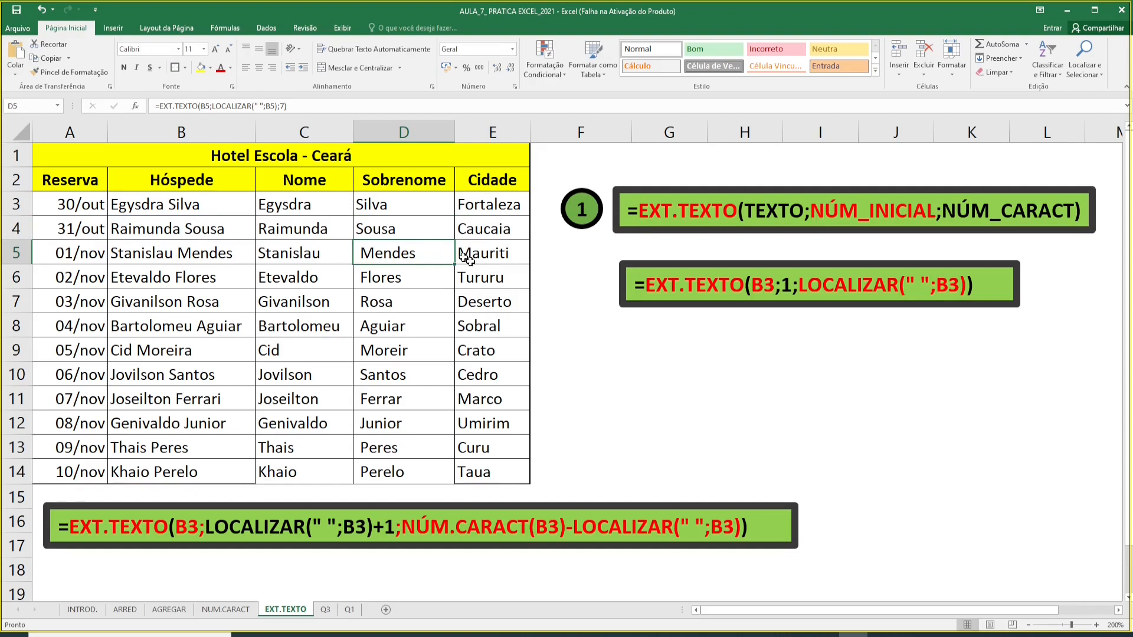
left_click(359, 226)
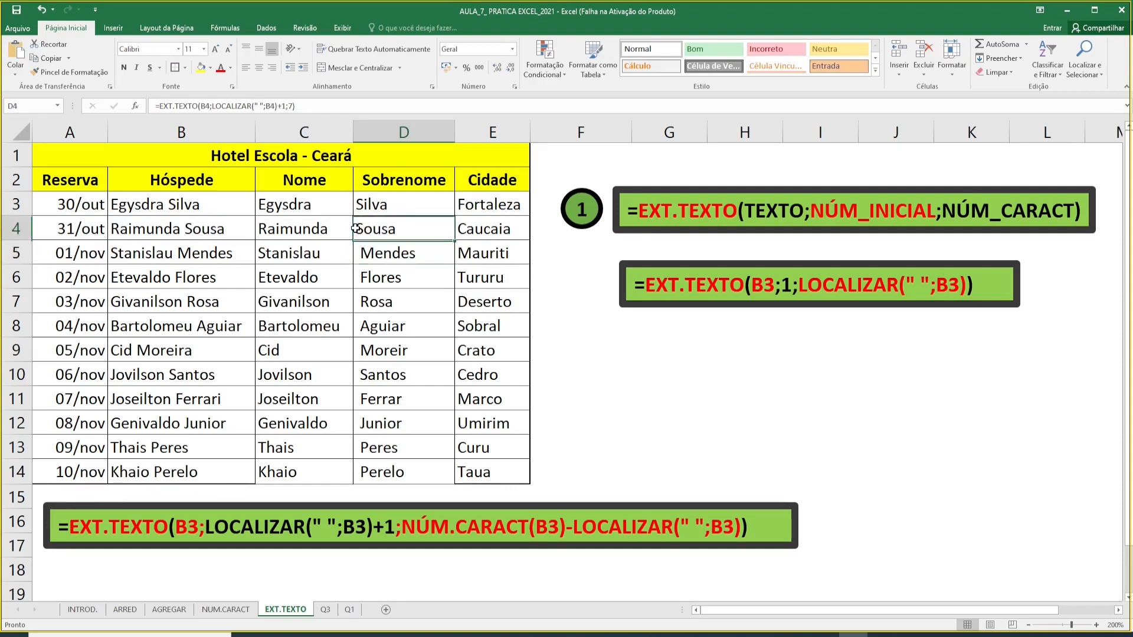
- Replace the fixed 7-character argument in the D4 formula with NÚM.CARACT(B4)
double_click(401, 229)
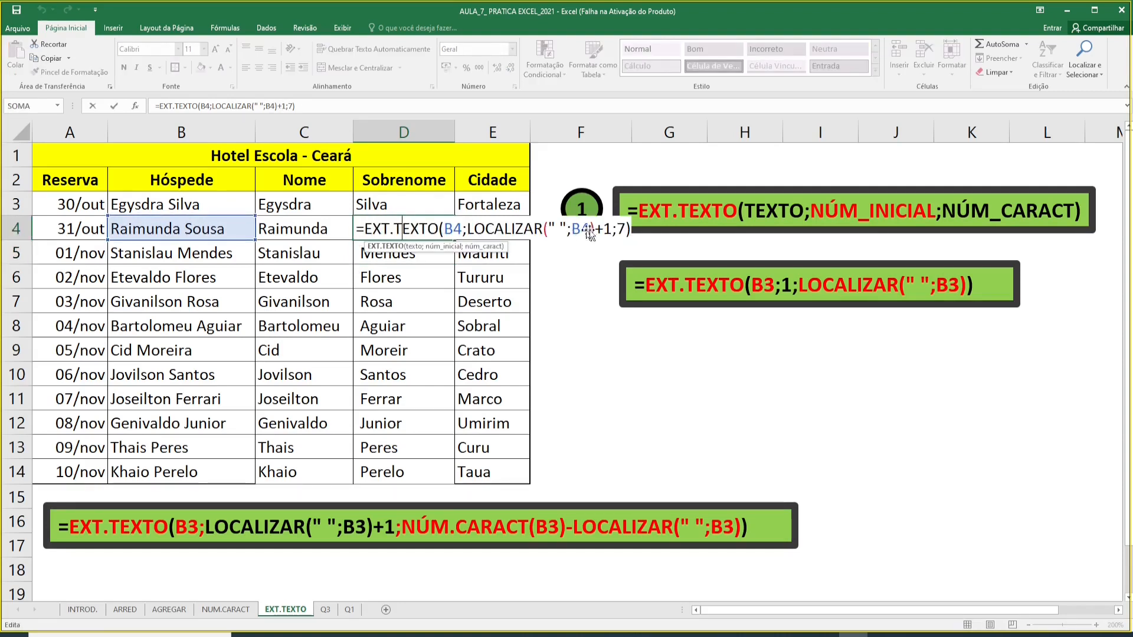
double_click(621, 229)
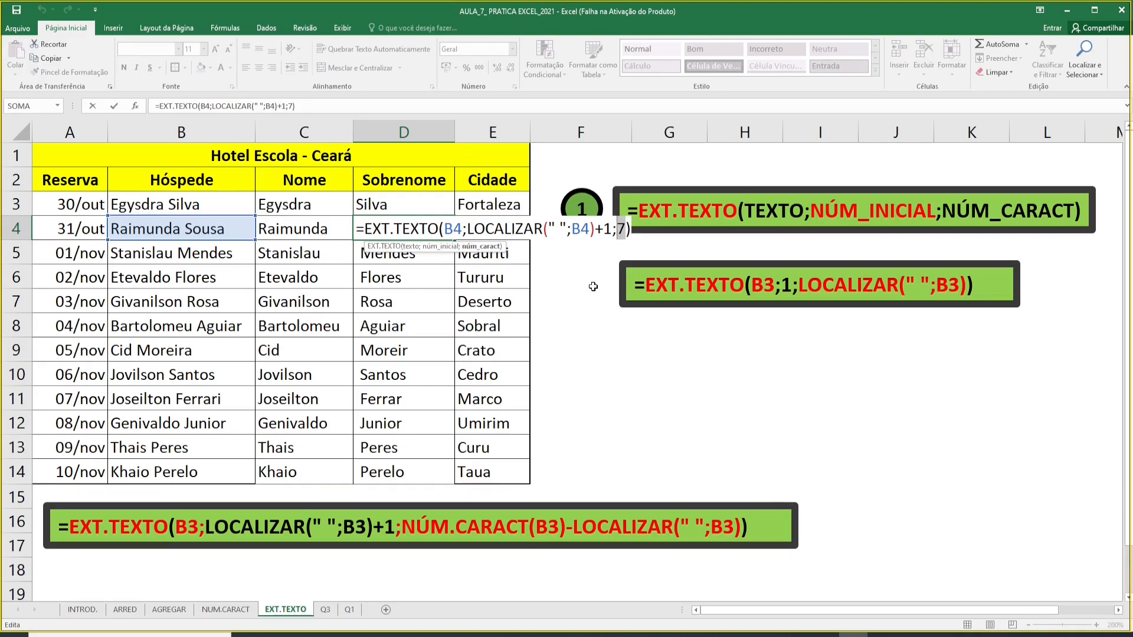
type("NÚM")
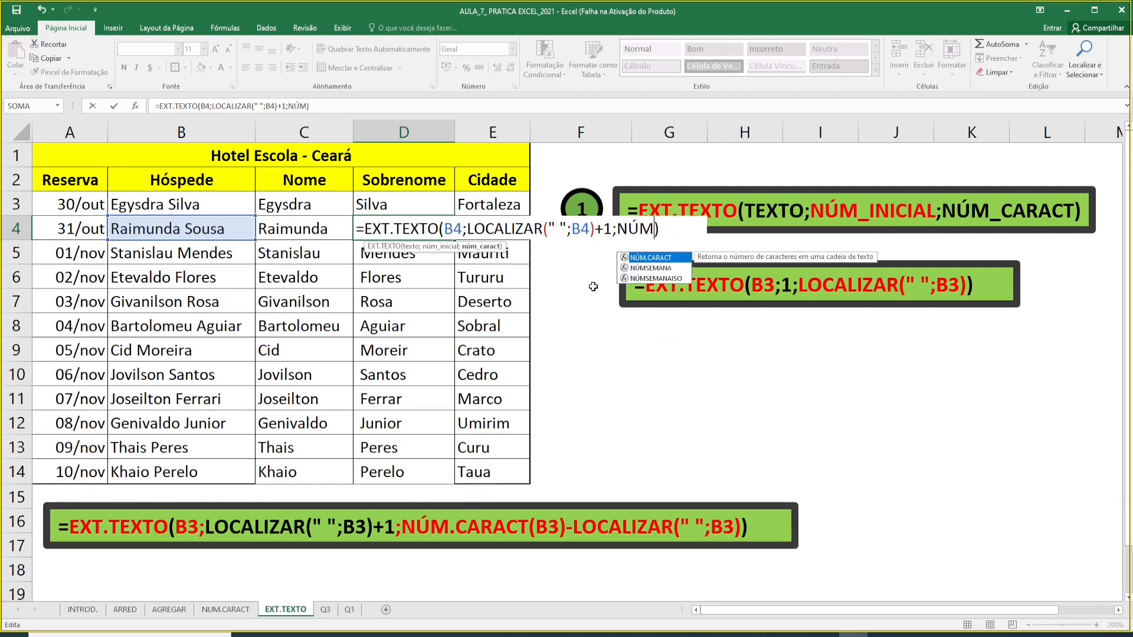
left_click(652, 260)
double_click(651, 260)
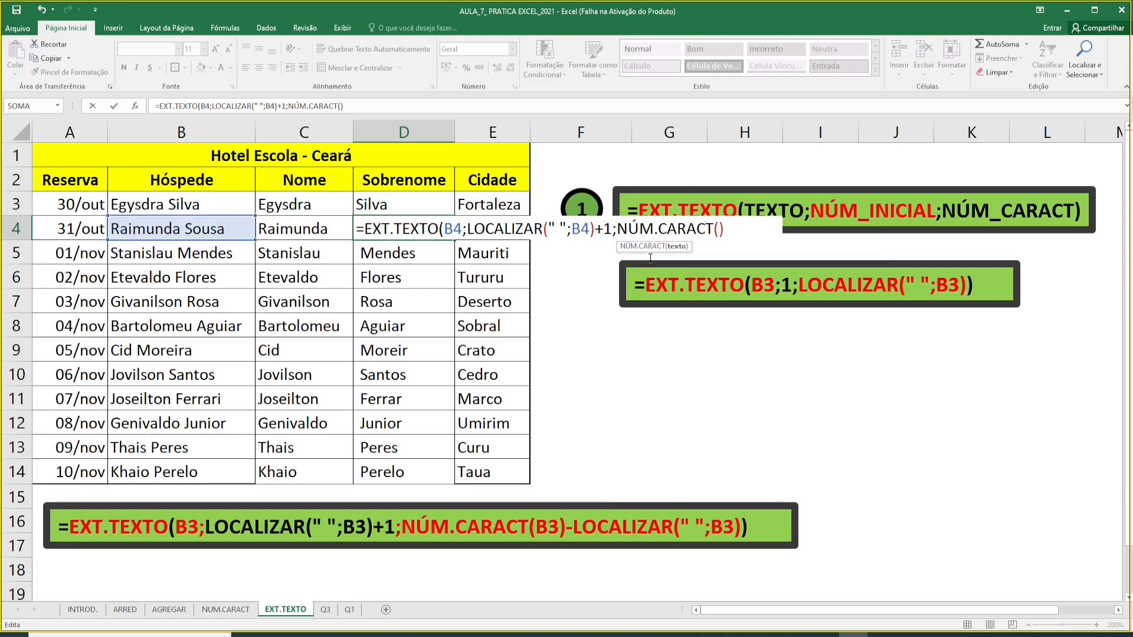
left_click(232, 226)
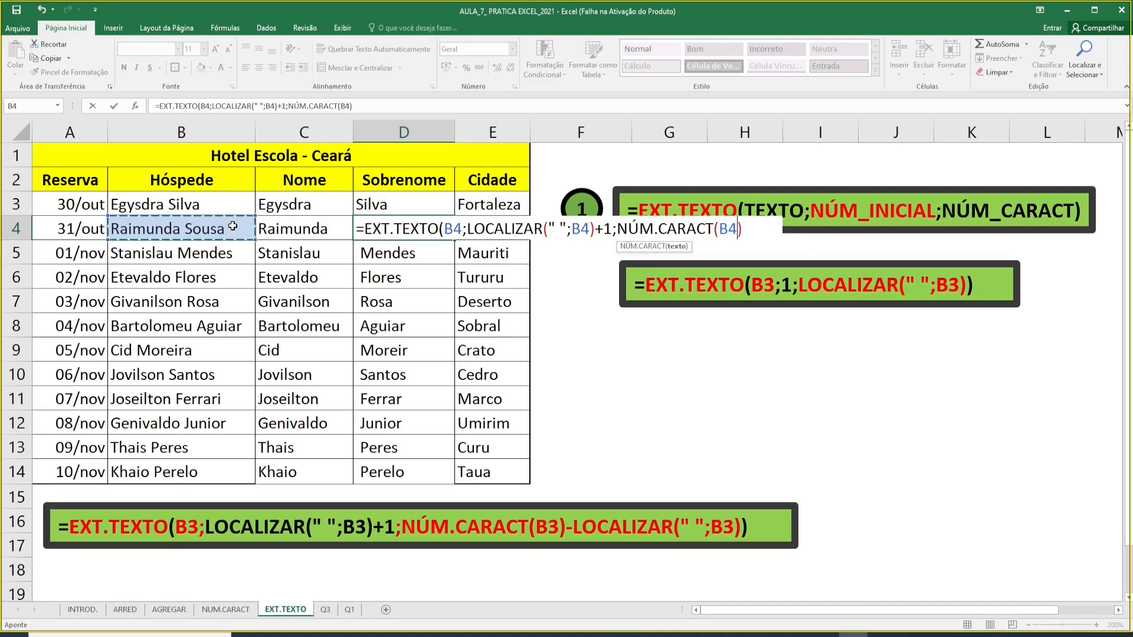
key("Right")
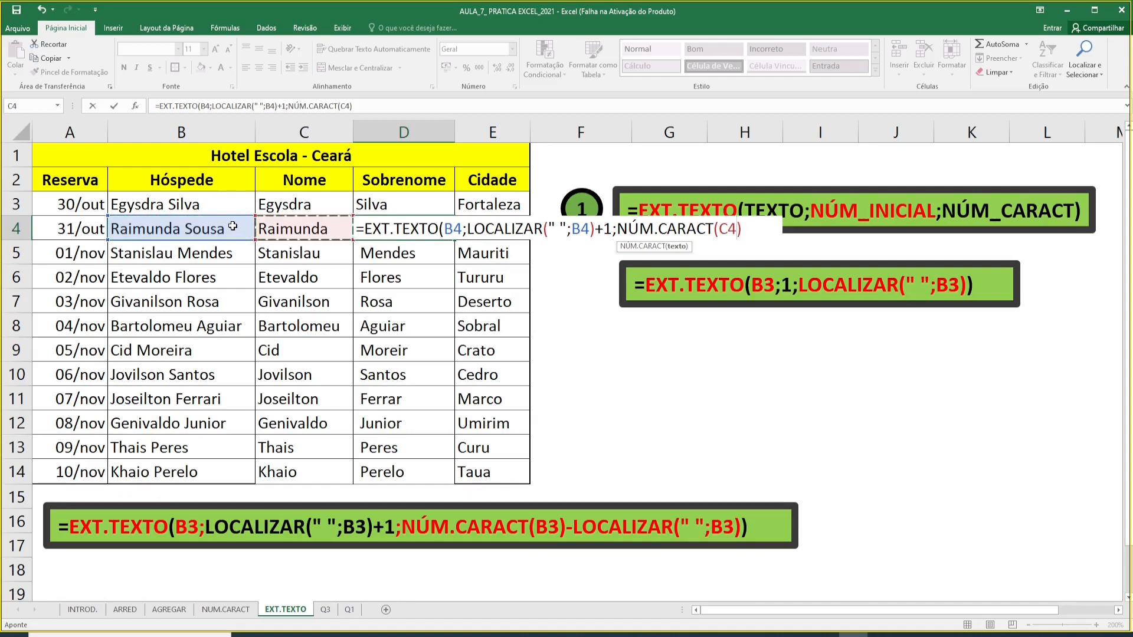
left_click(232, 226)
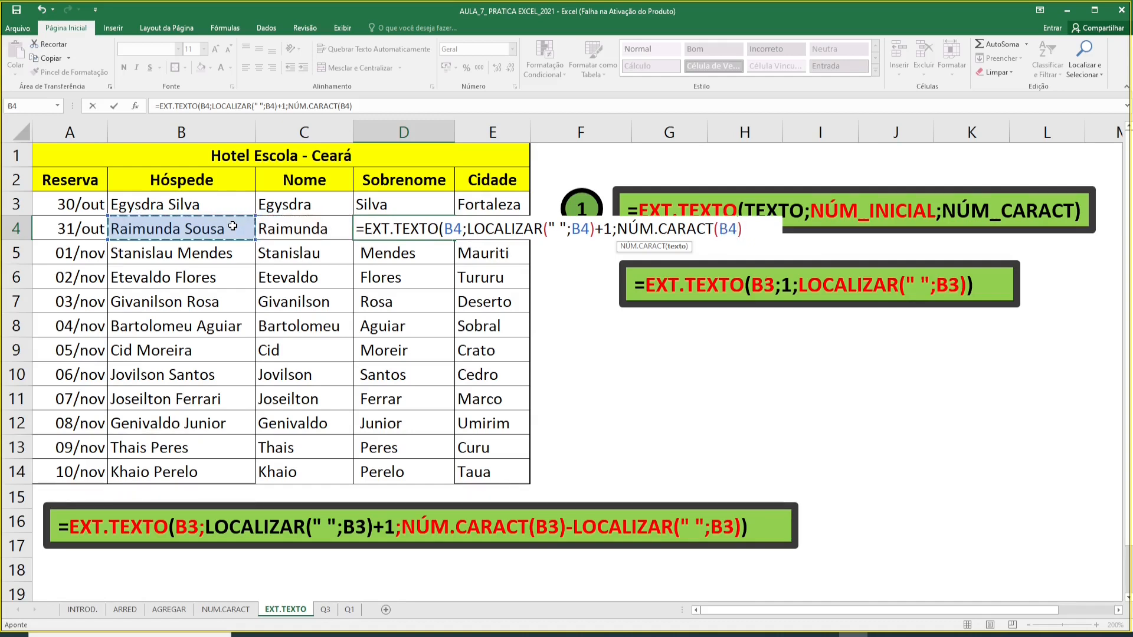
- Subtract LOCALIZAR(" ";B4) from NÚM.CARACT(B4) in D4, completing =EXT.TEXTO(B4;LOCALIZAR(" ";B4)+1;NÚM.CARACT(B4)-LOCALIZAR(" ";B4))
left_click(751, 228)
type("-")
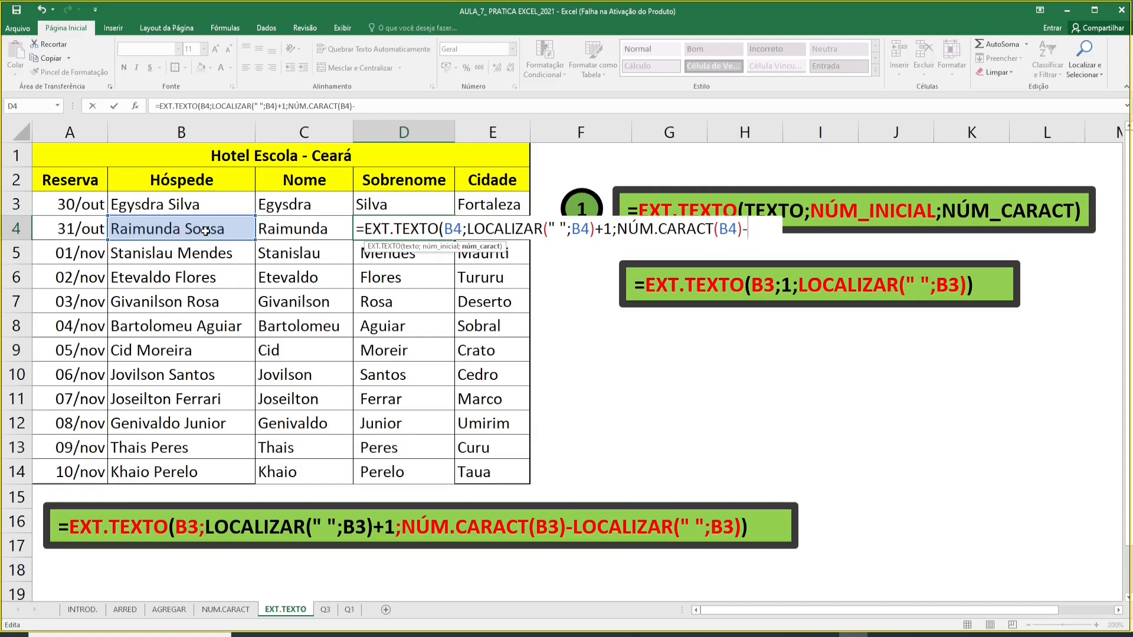
type("LOCALIZAR")
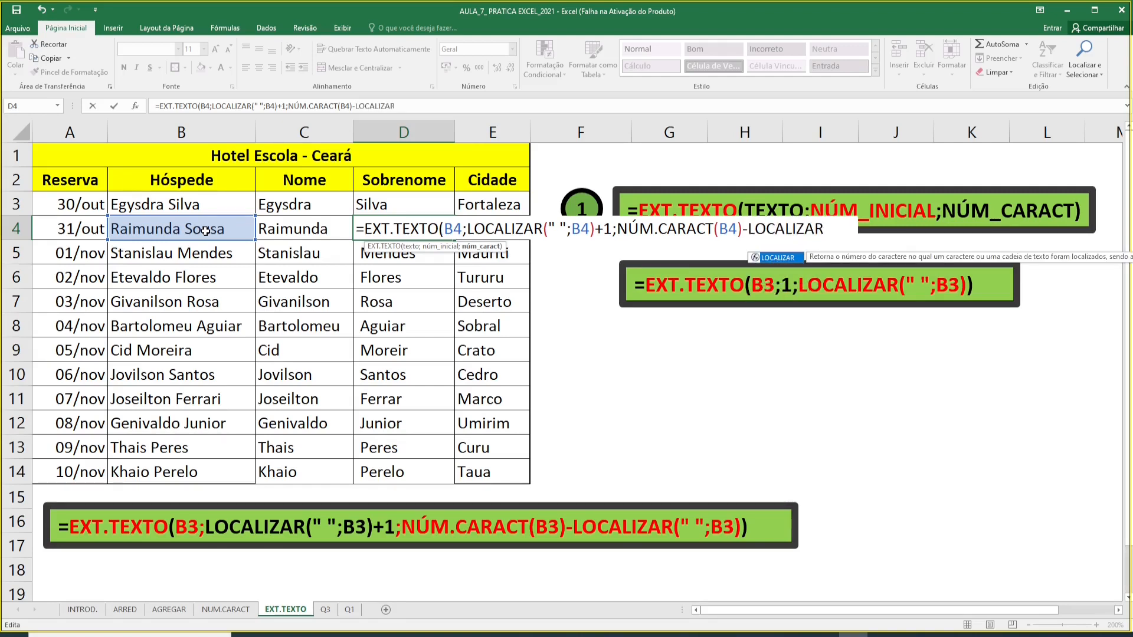
type("(")
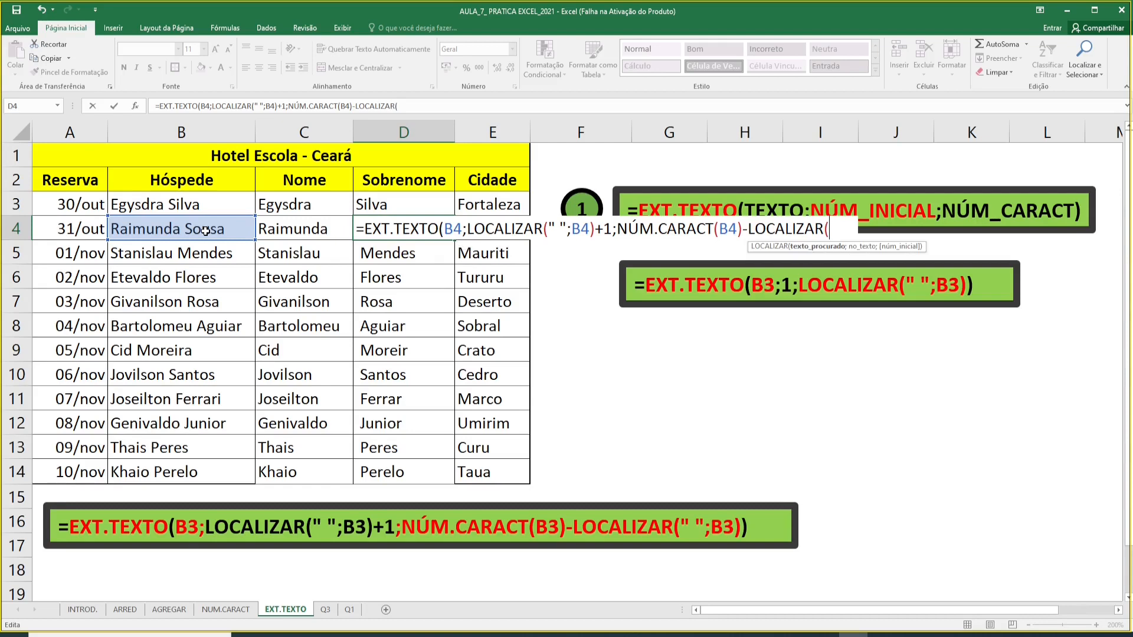
type("\" \";")
left_click(143, 228)
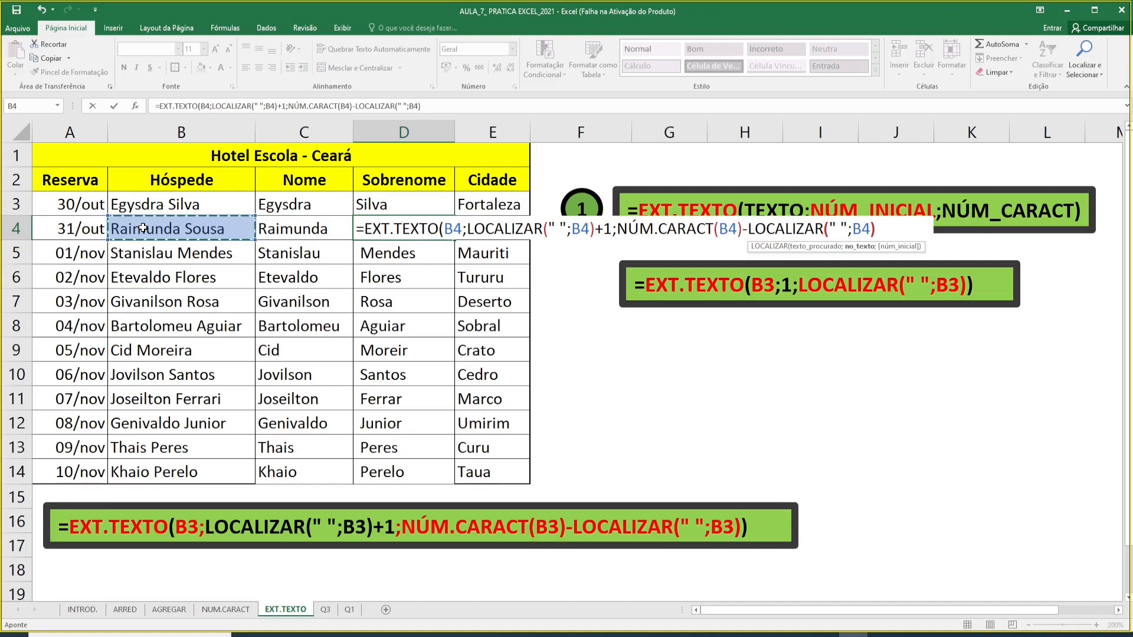
type(")")
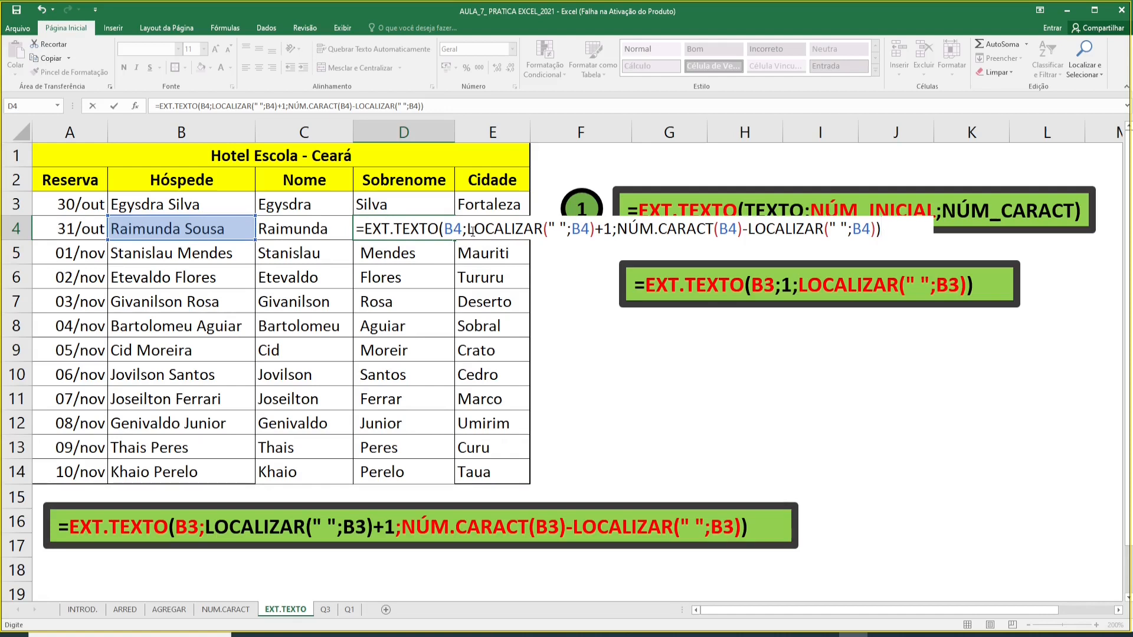
key("Return")
- Fill the D4 surname formula down to D14 and review the extracted surnames
left_click(410, 221)
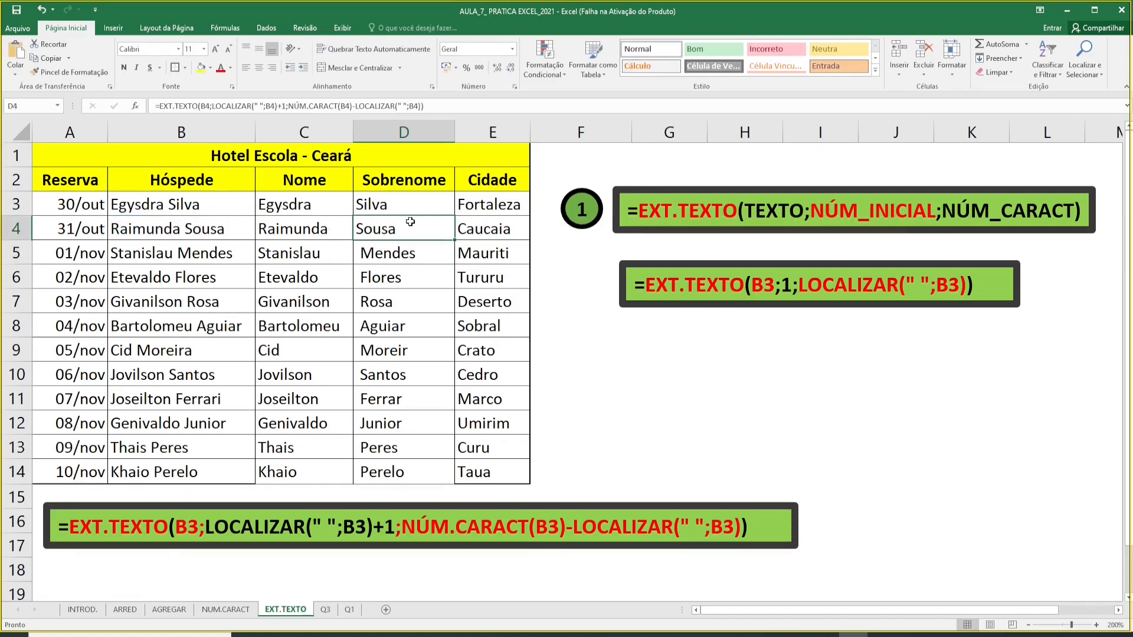
double_click(455, 239)
left_click(420, 242)
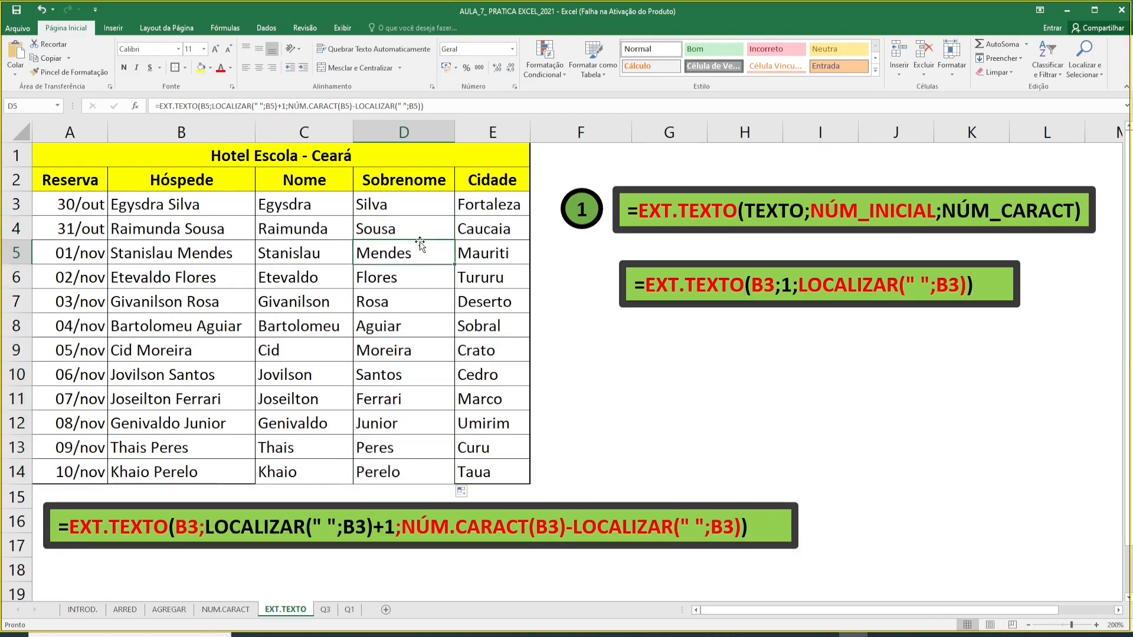
left_click_drag(419, 257, 418, 463)
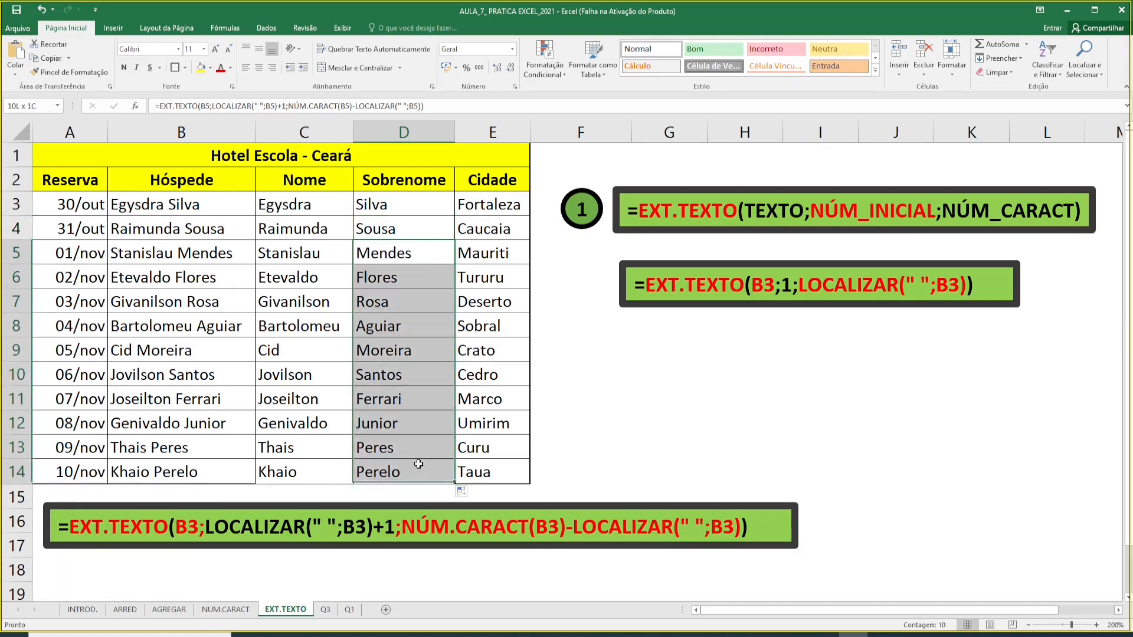
left_click(412, 272)
left_click(420, 226)
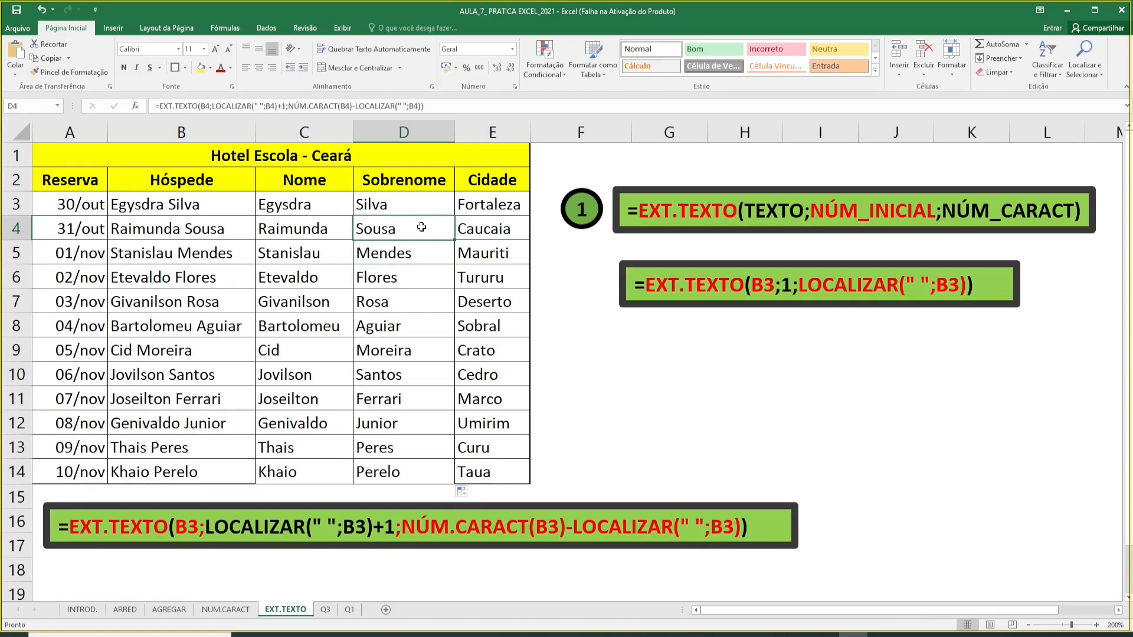
- Inspect the D4 formula, focusing on its NÚM.CARACT(B4)-LOCALIZAR(" ";B4) length argument
double_click(420, 227)
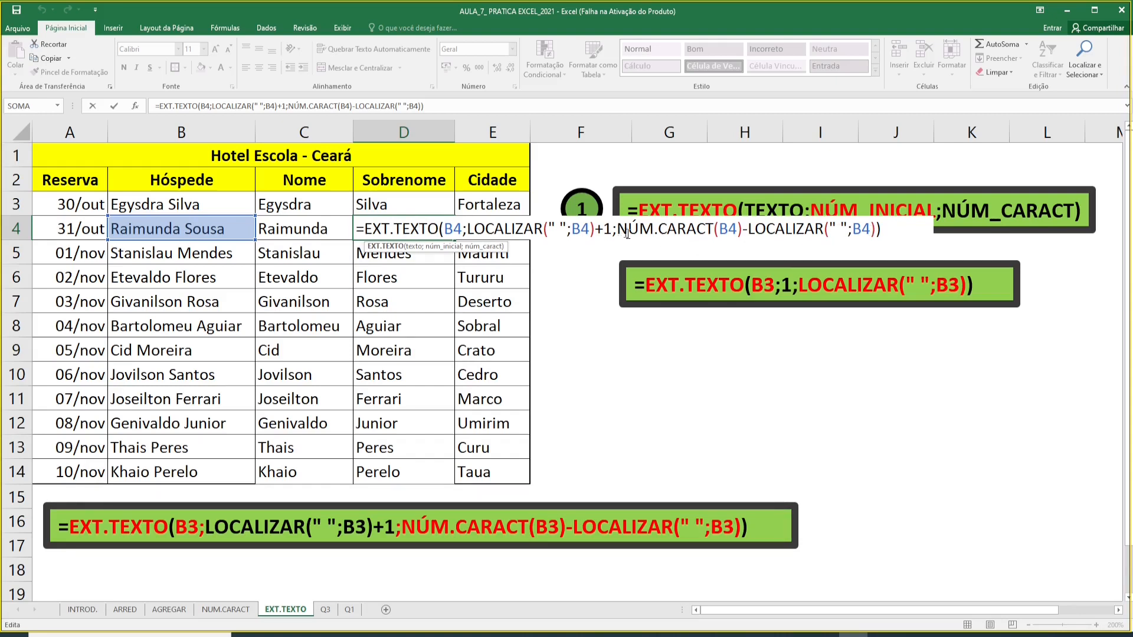
left_click_drag(616, 226, 871, 232)
key("Return")
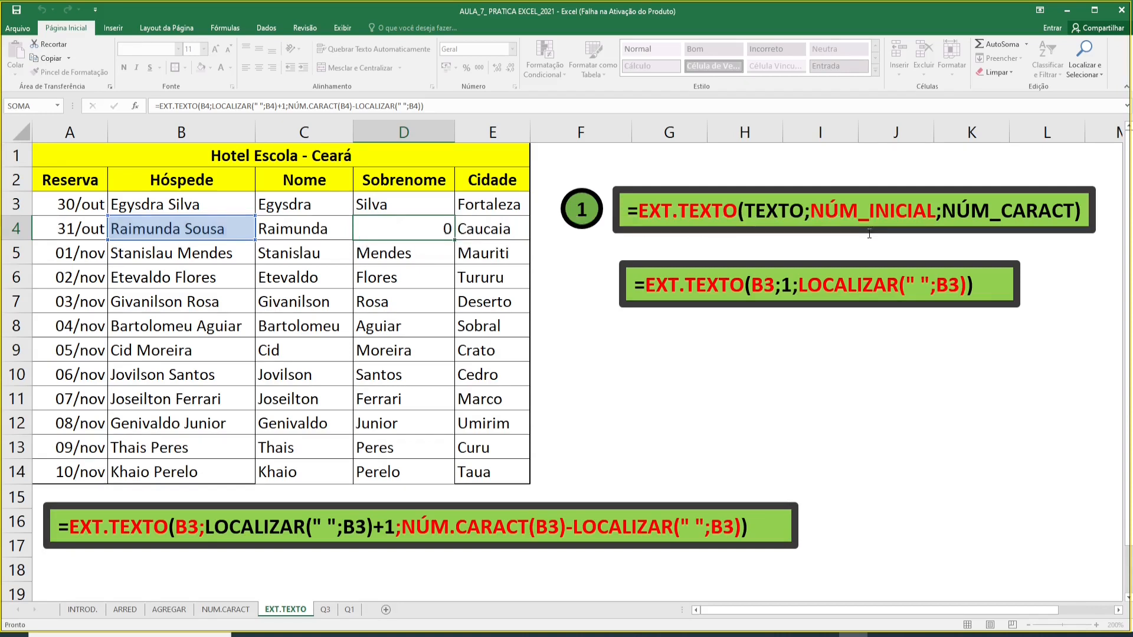
left_click(403, 230)
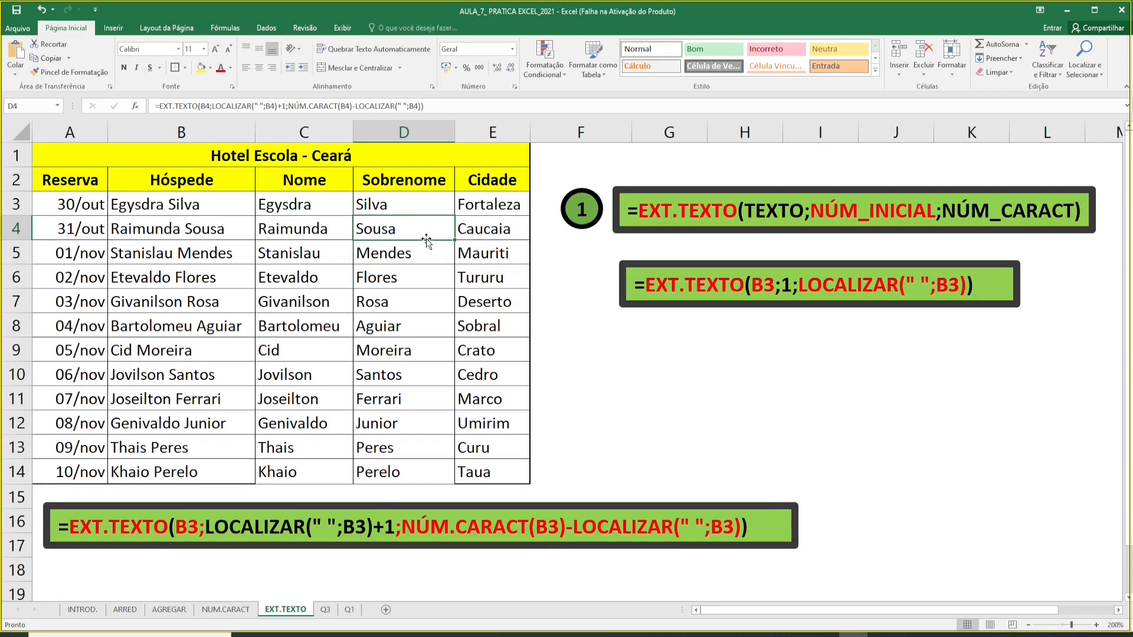
left_click(410, 242)
left_click(409, 229)
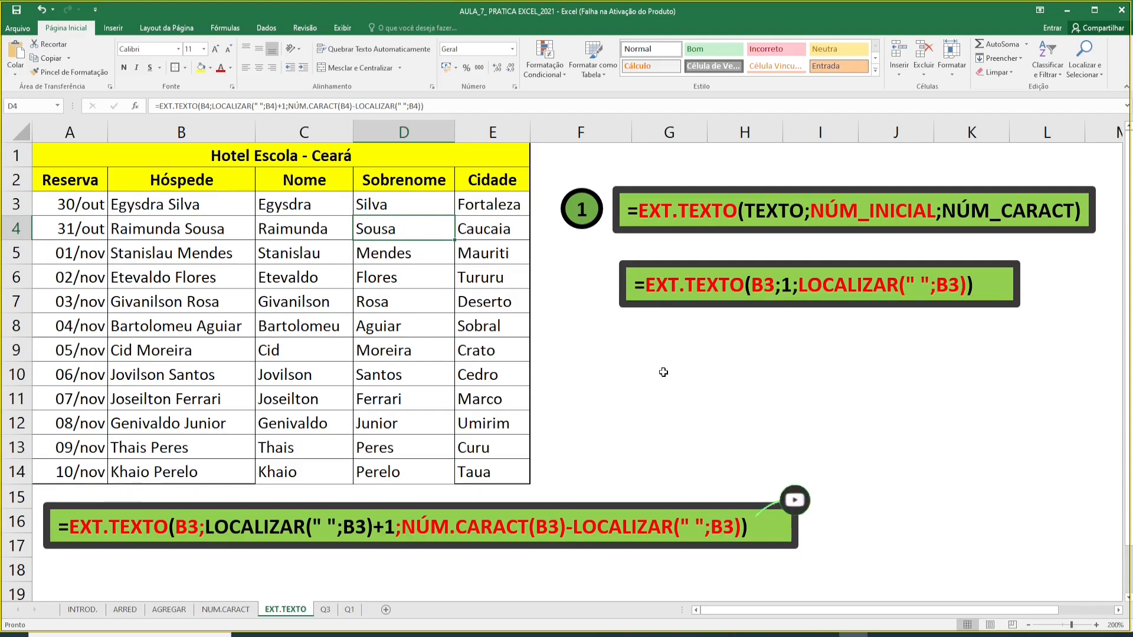
left_click(457, 260)
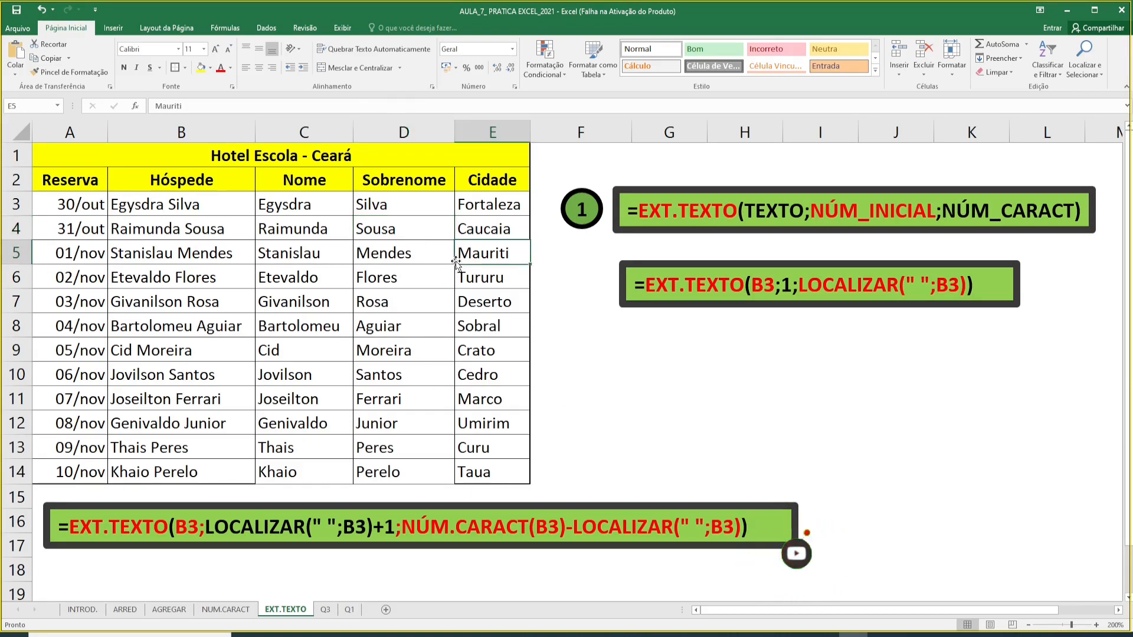
left_click(401, 252)
left_click(312, 253)
left_click(373, 255)
left_click(311, 278)
left_click(377, 276)
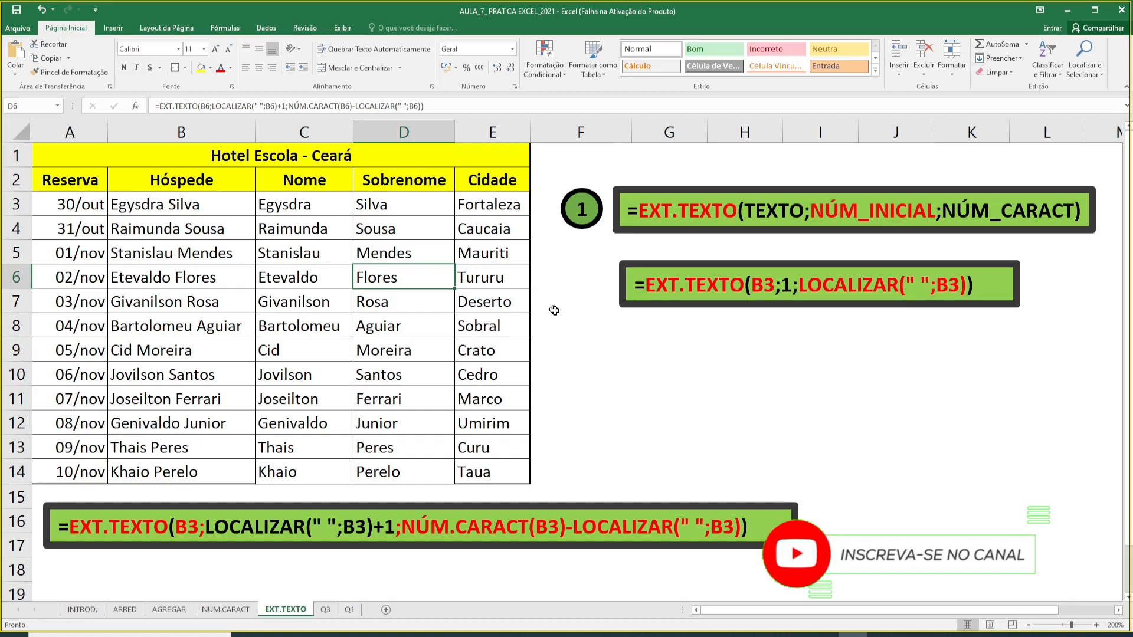